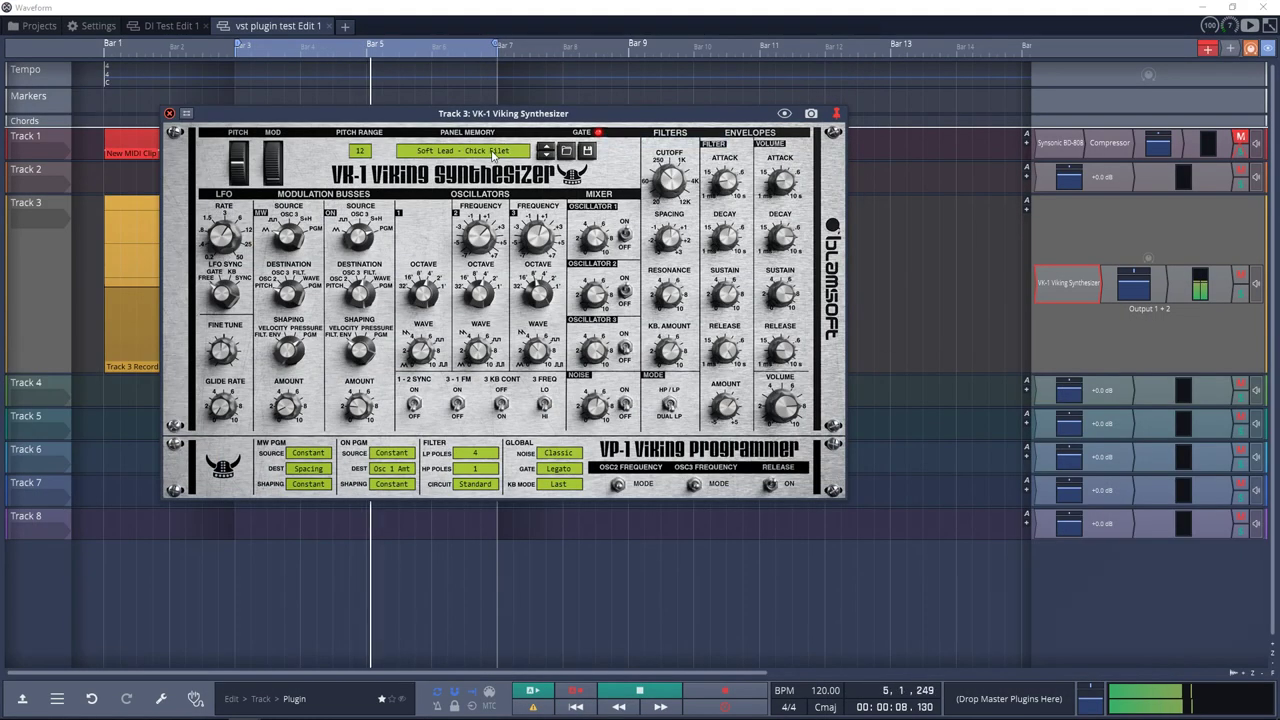
- Open the Track 3 synth's preset list and trigger its Ride 1 drum pad
click(489, 152)
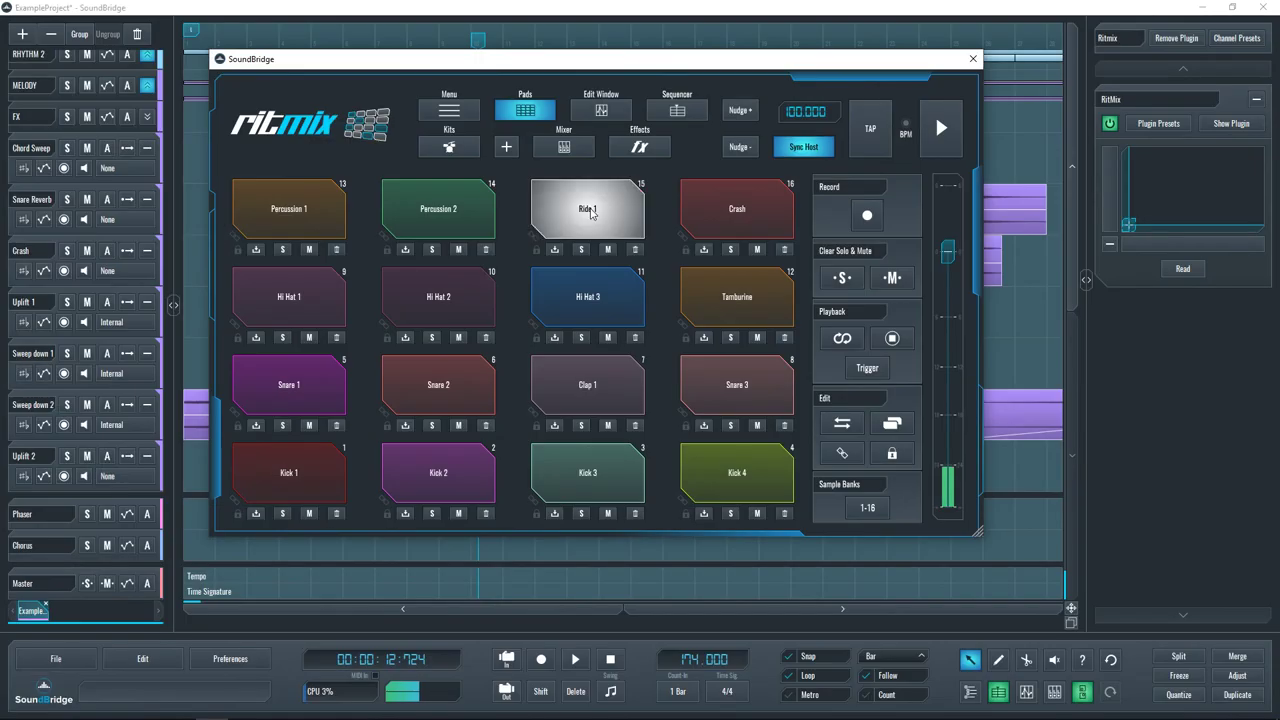
click(590, 212)
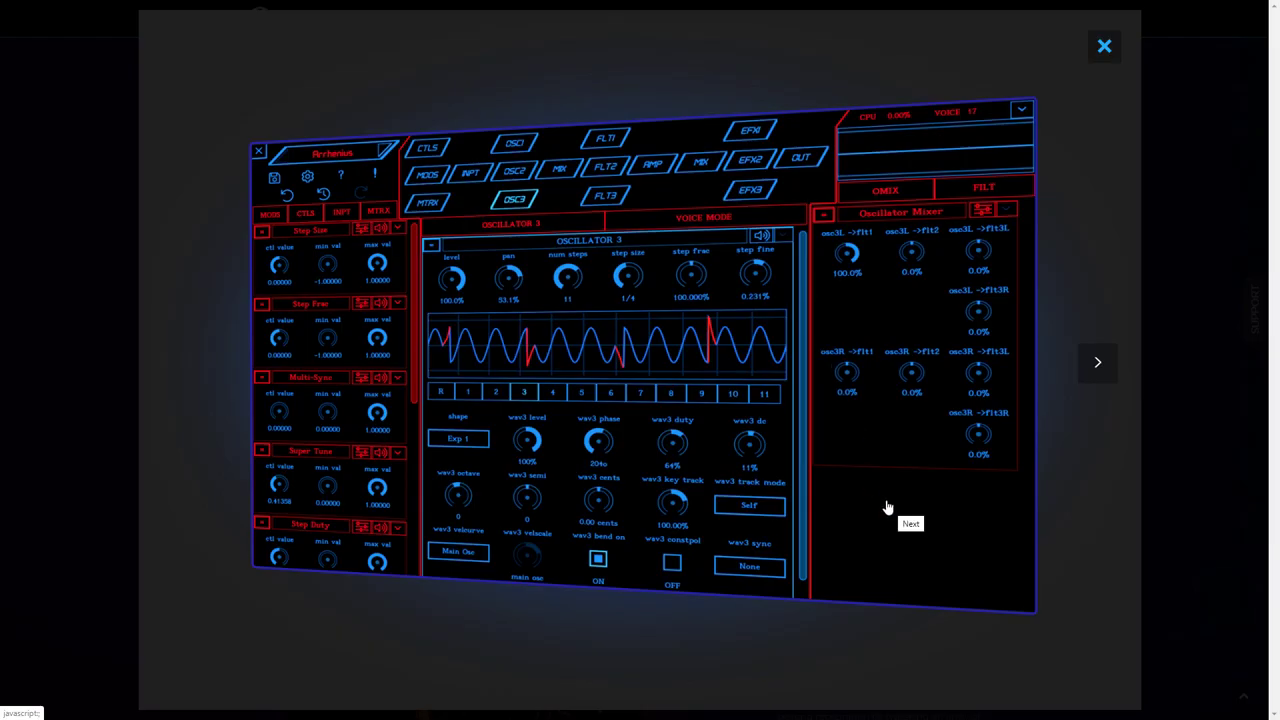
- Page through three Waverazor screenshots, then close the gallery lightbox
click(1099, 367)
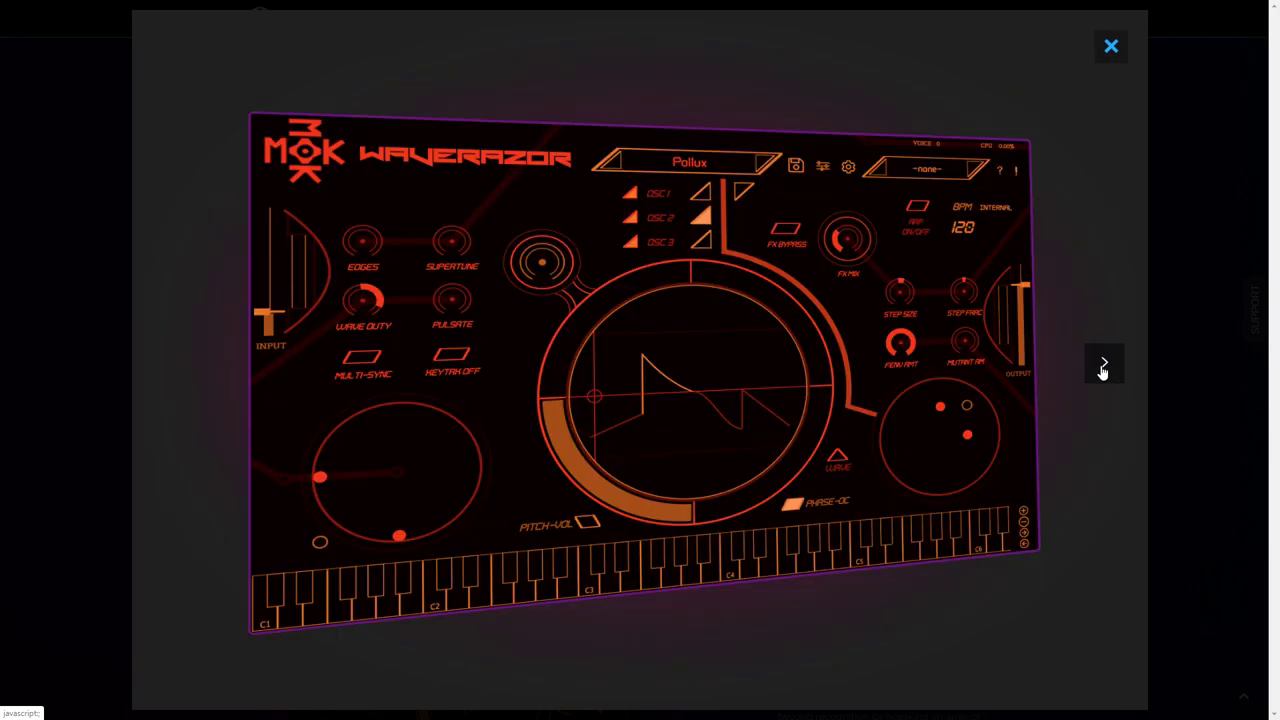
click(1101, 367)
click(1101, 367)
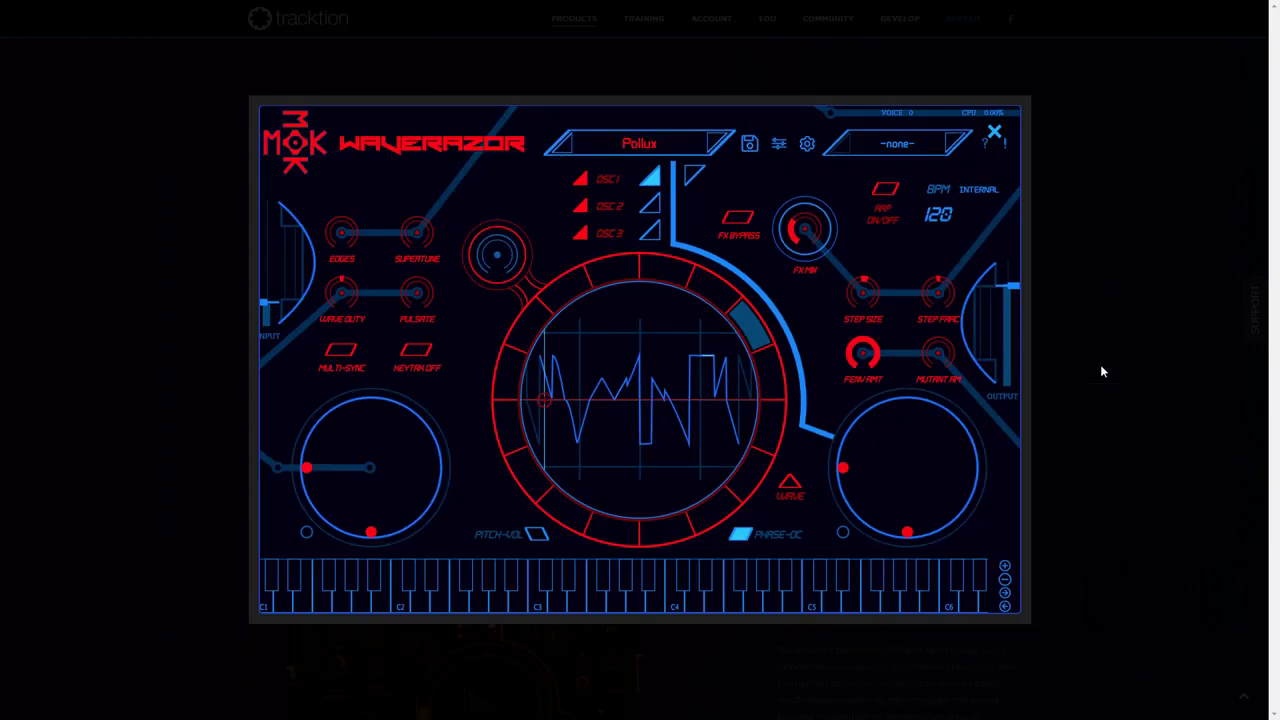
click(1101, 371)
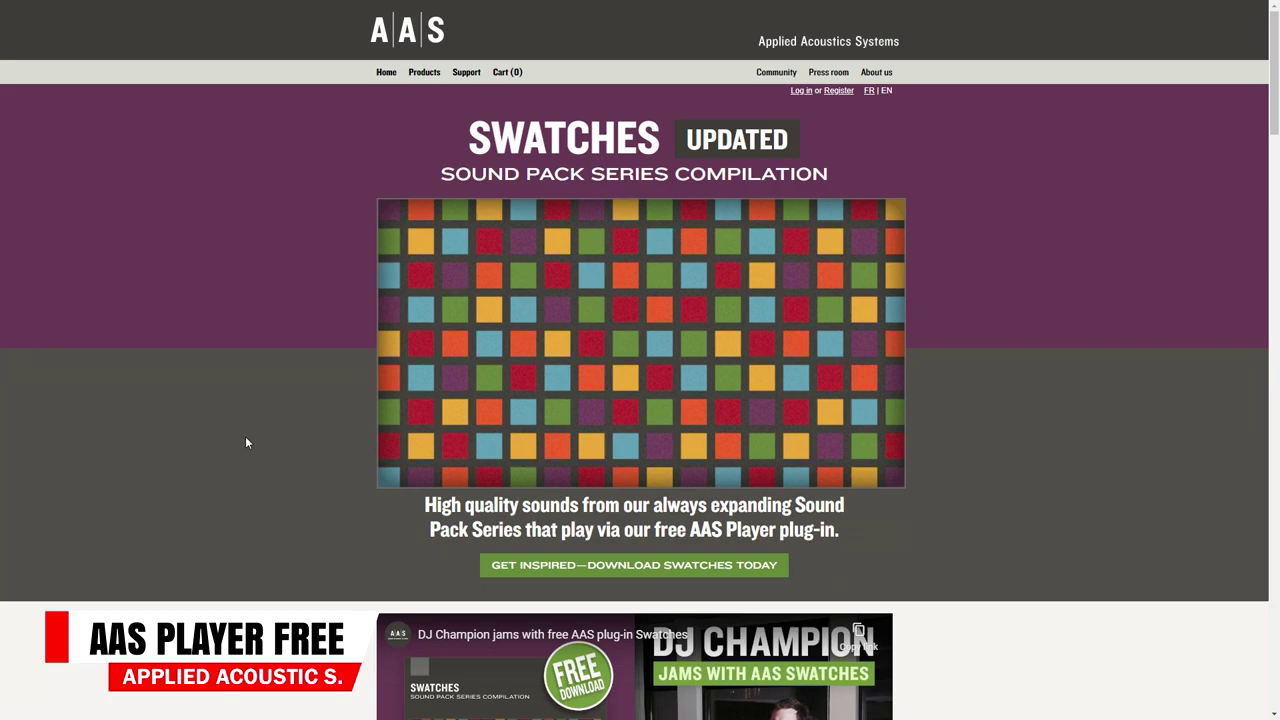
- Scroll the Swatches page down to Journeys and Analog Essentials, then generate a random Push sound
scroll(240, 438, down, 8)
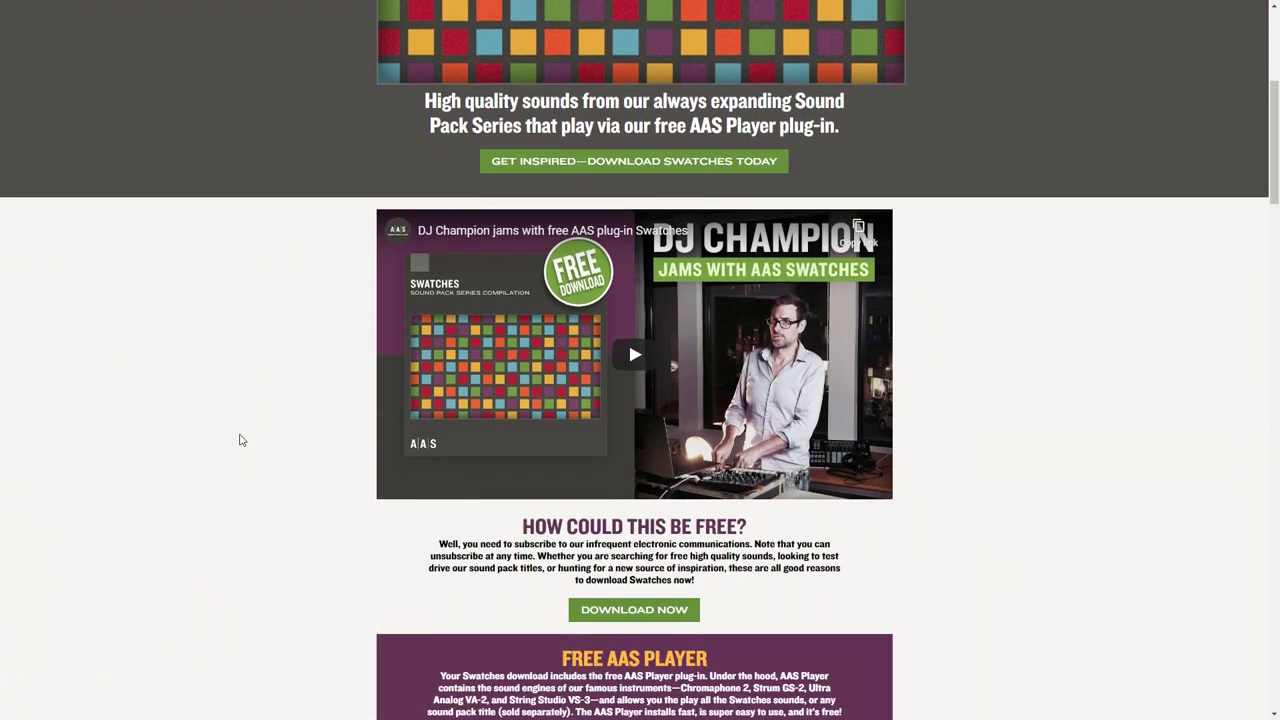
scroll(240, 440, down, 2)
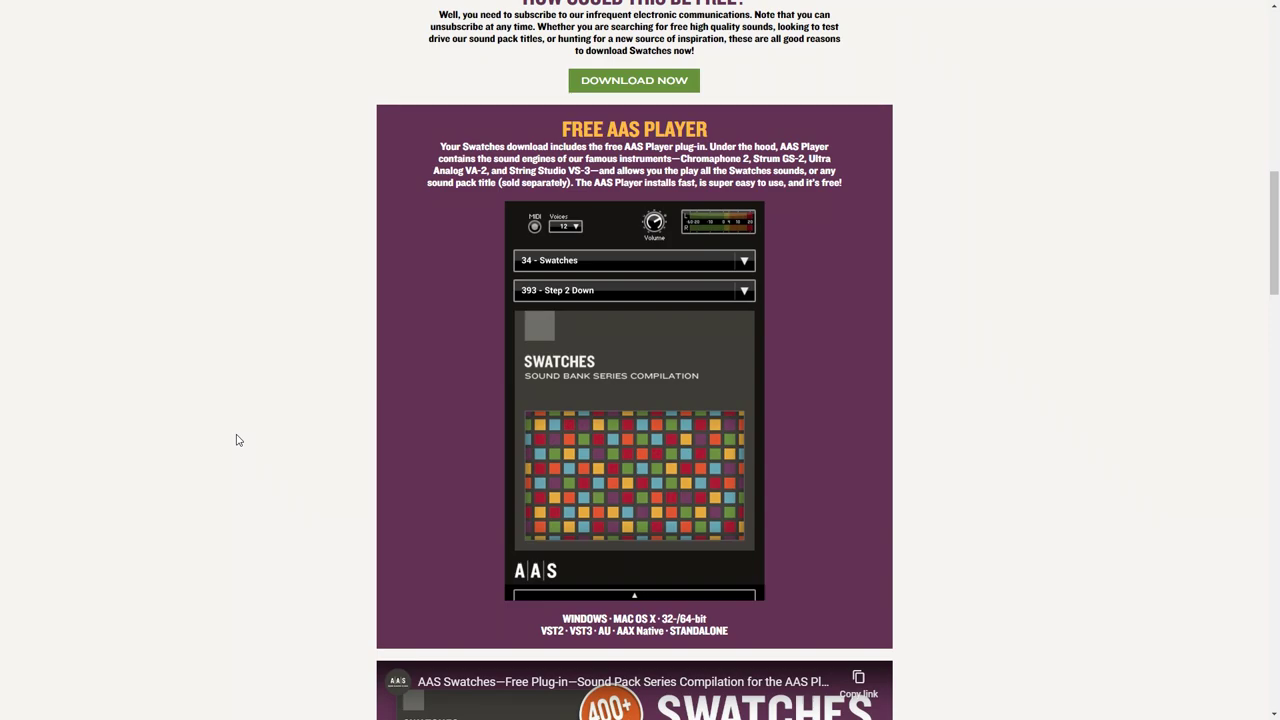
scroll(237, 440, down, 9)
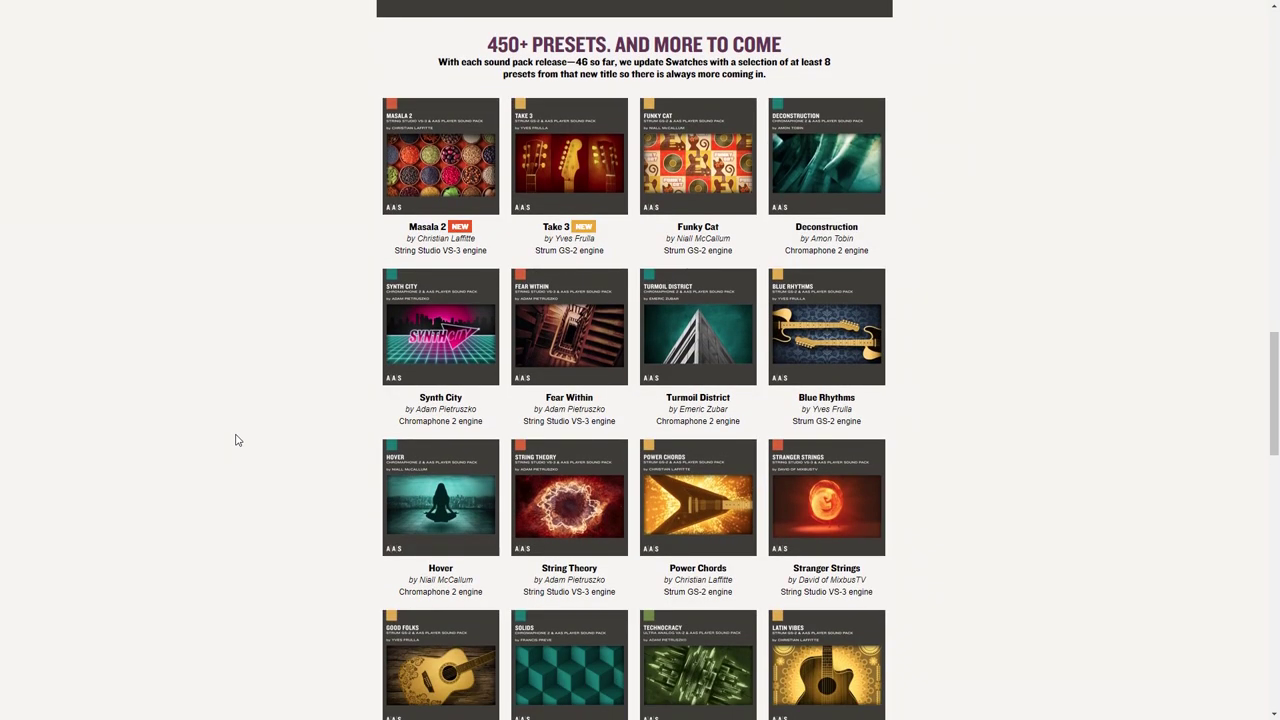
scroll(237, 440, down, 7)
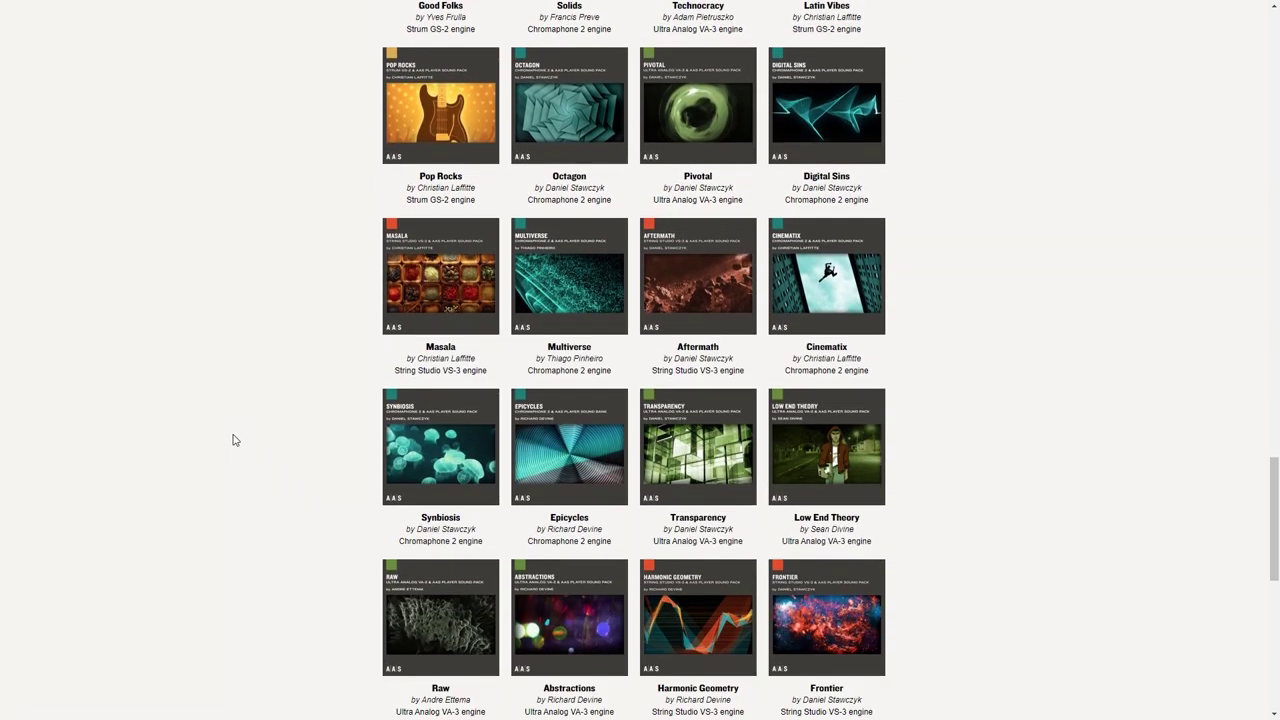
scroll(233, 440, down, 6)
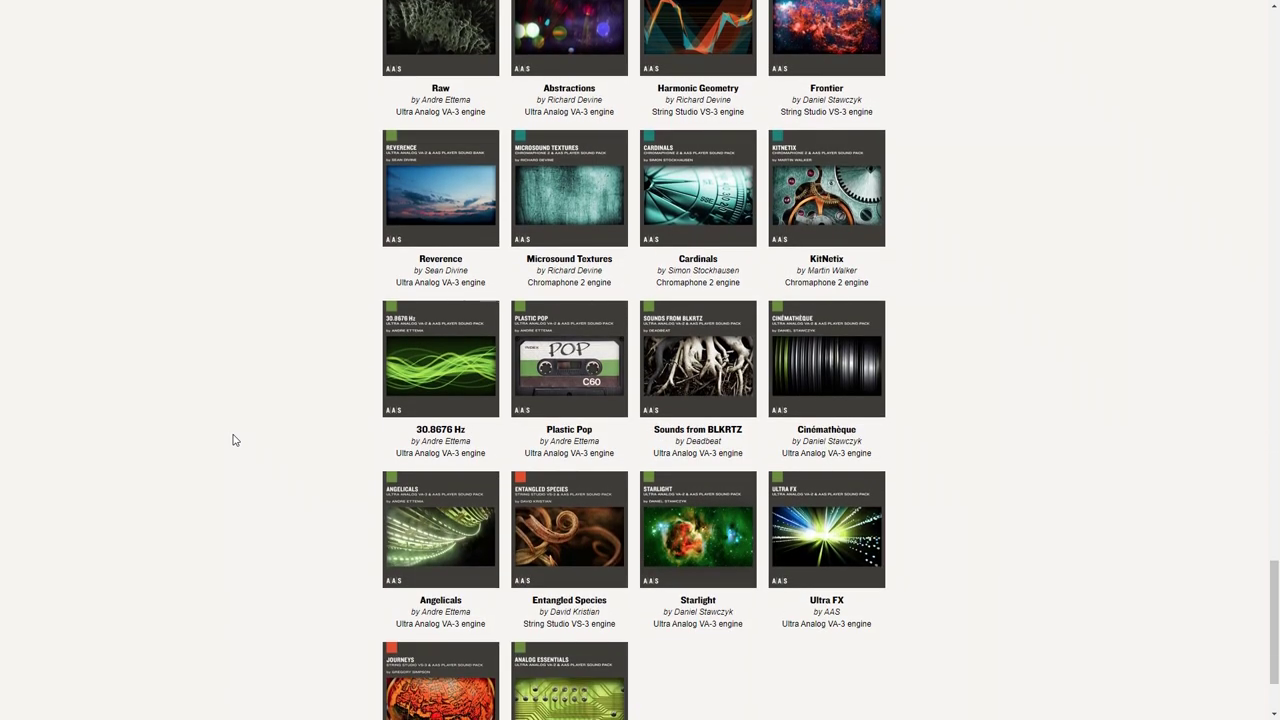
scroll(233, 440, down, 2)
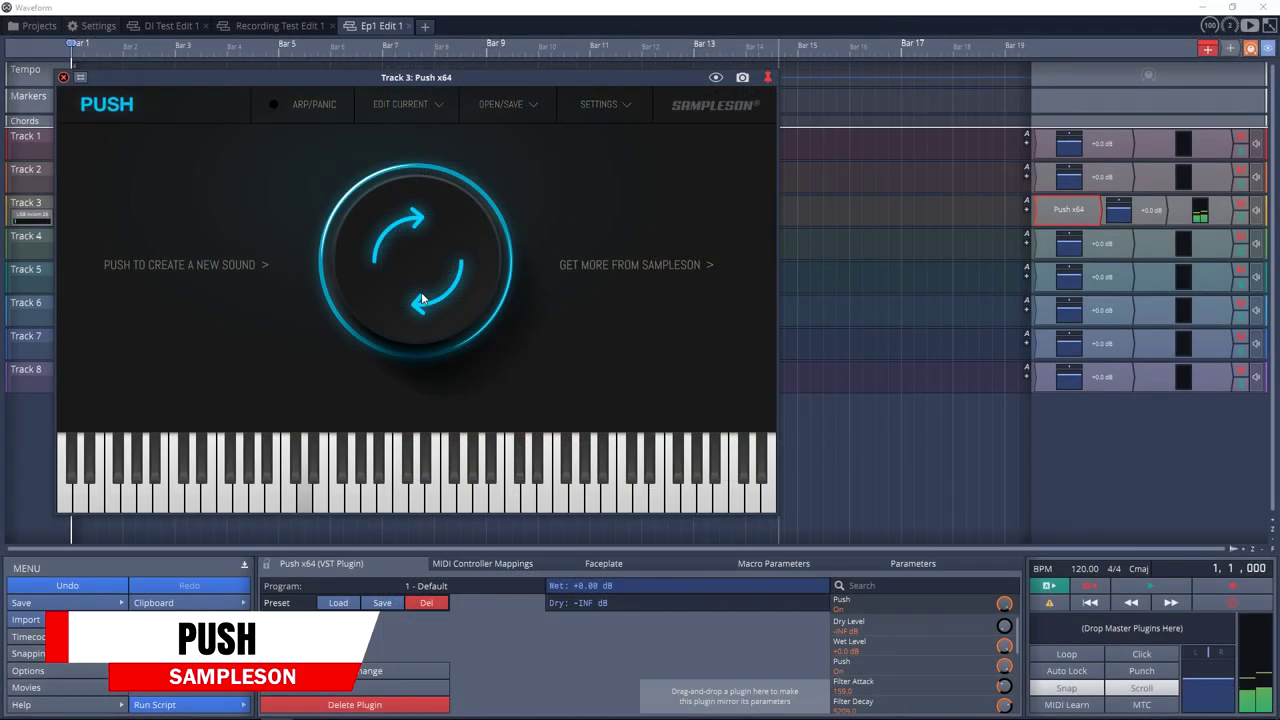
click(422, 298)
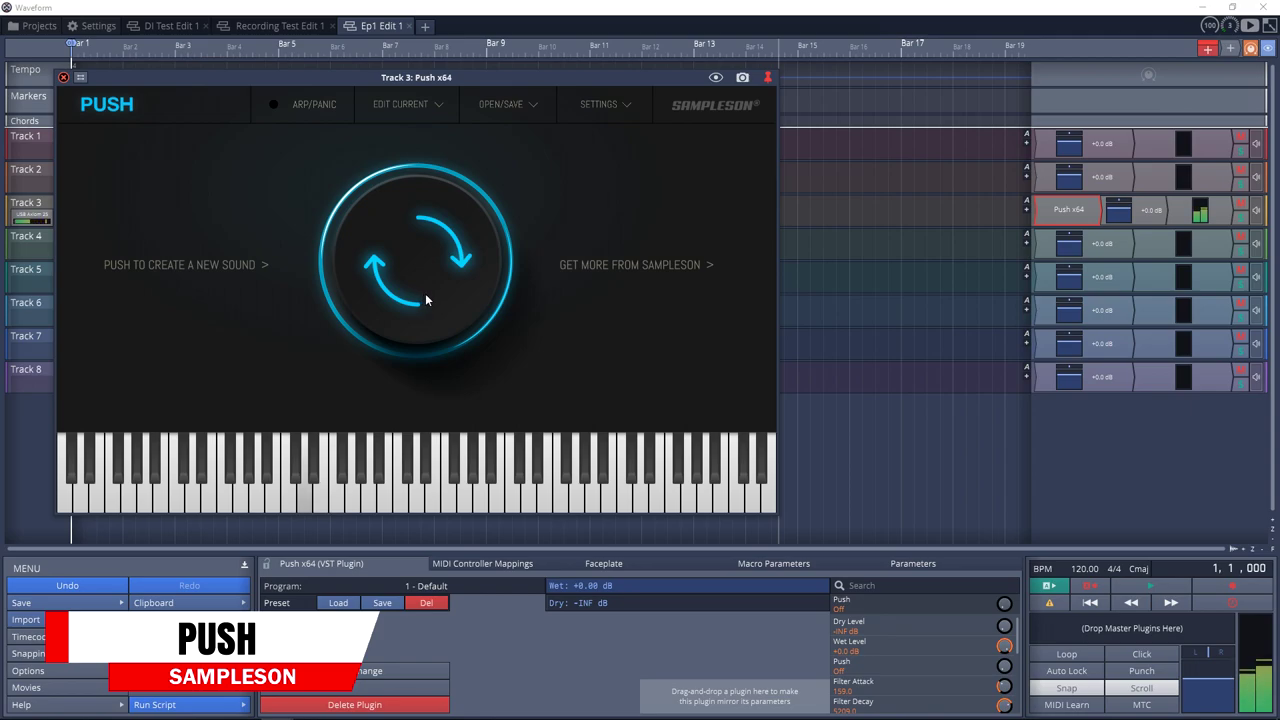
- Generate four more random sounds with Push's circular button, leaving Push Off
click(425, 299)
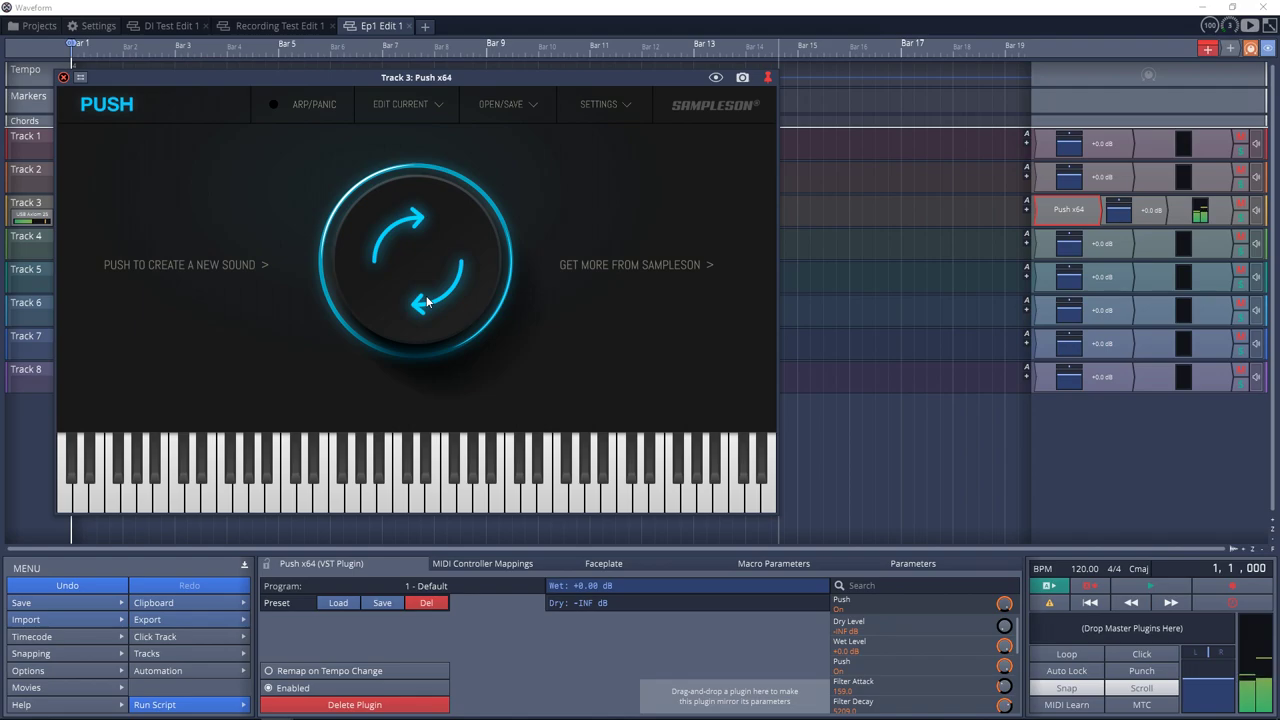
click(426, 300)
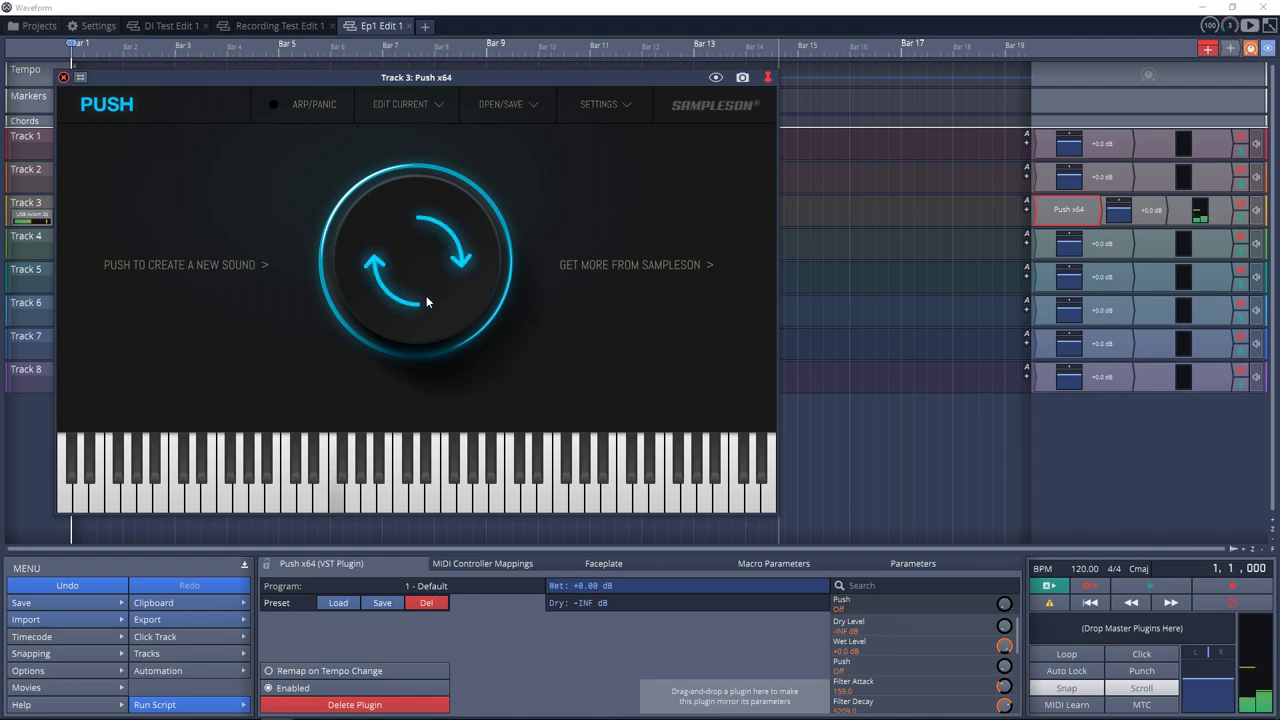
click(428, 297)
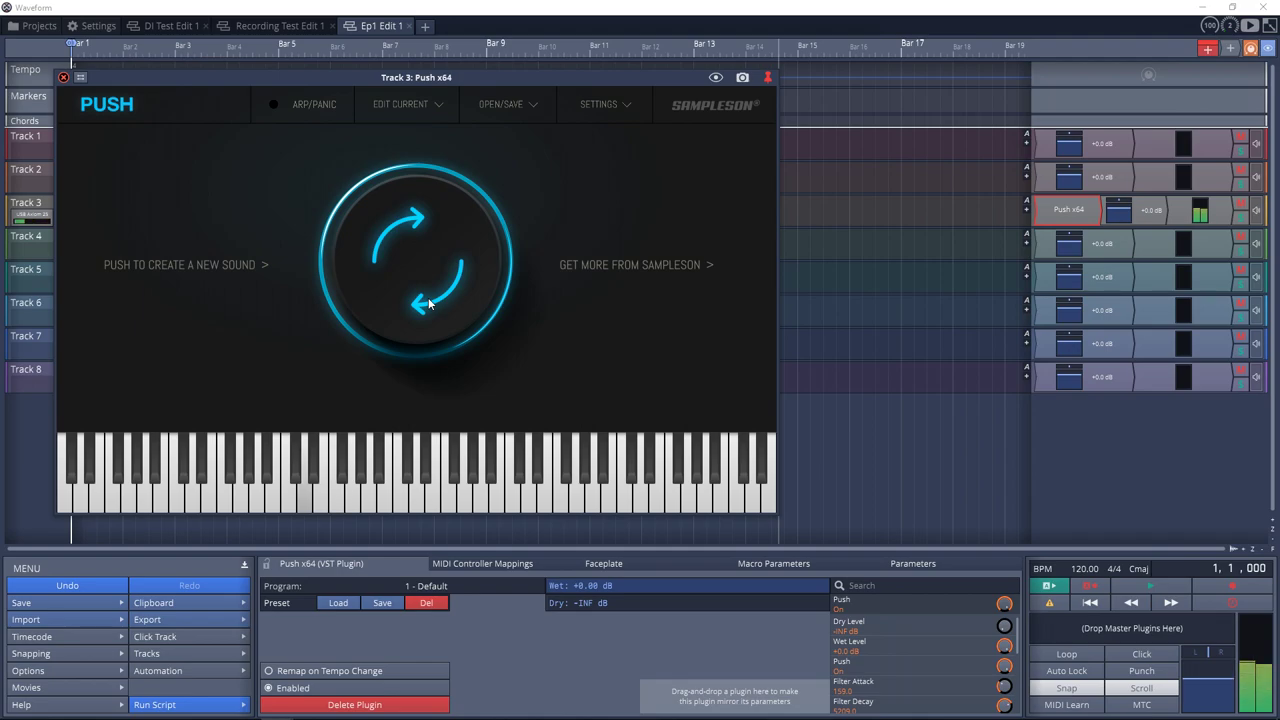
click(428, 297)
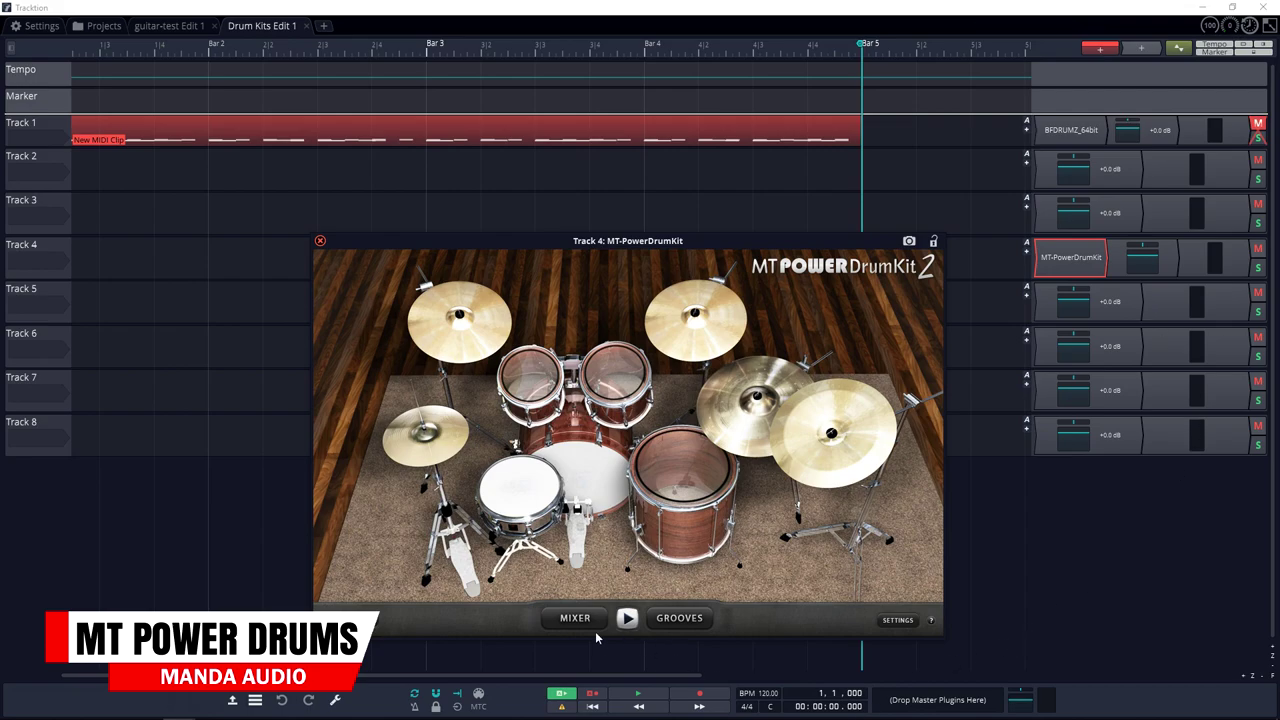
- Play the MT PowerDrumKit 2 snare three times, check the mixer, and return to Drum Kit
click(575, 508)
click(576, 500)
click(577, 493)
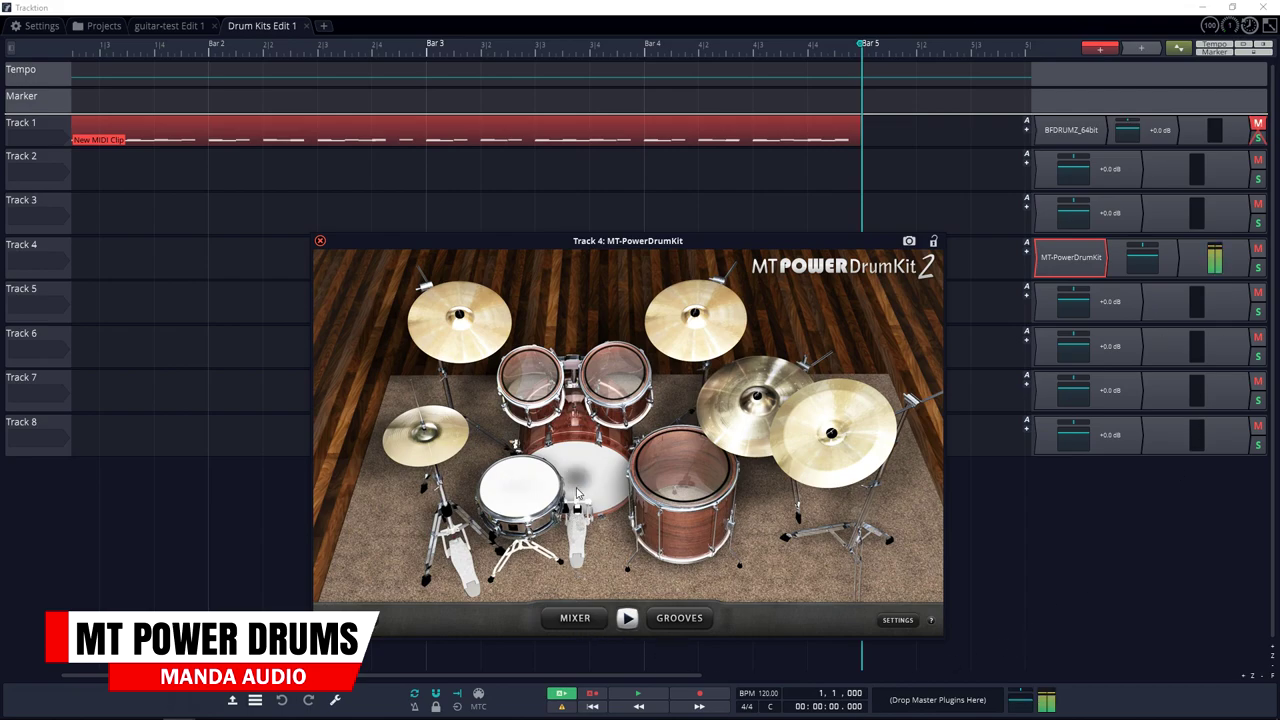
click(574, 618)
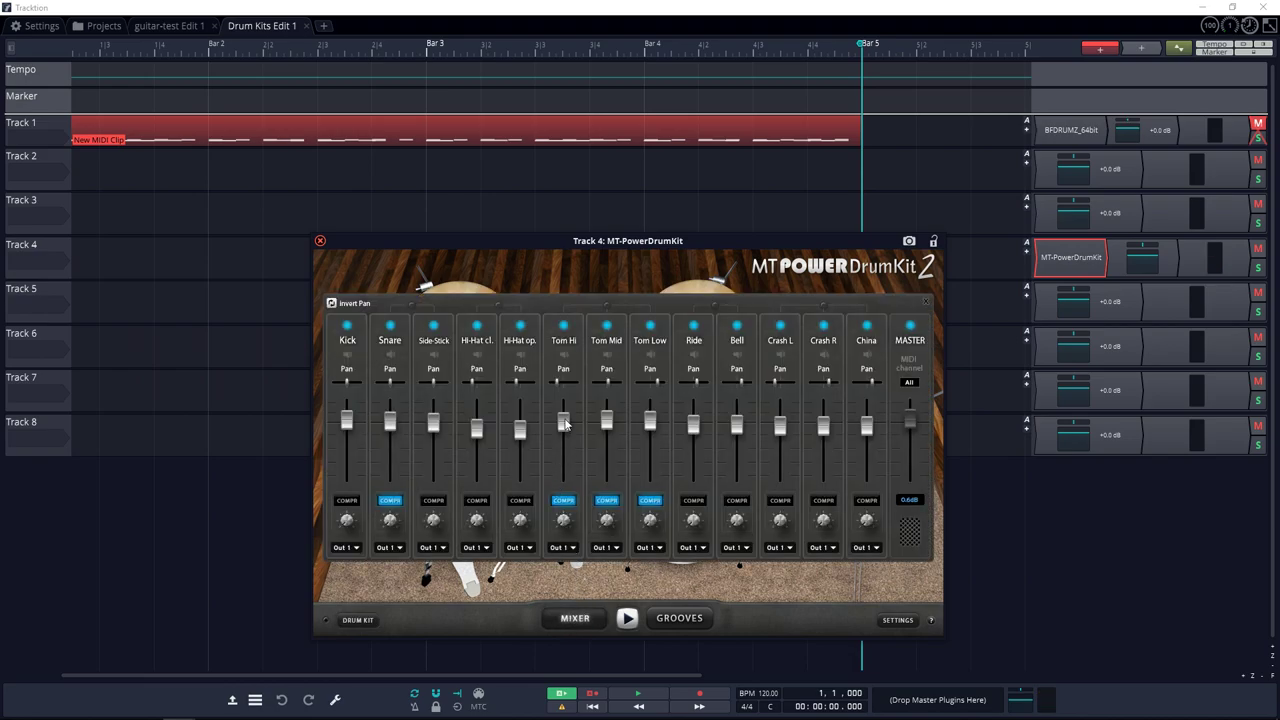
click(350, 623)
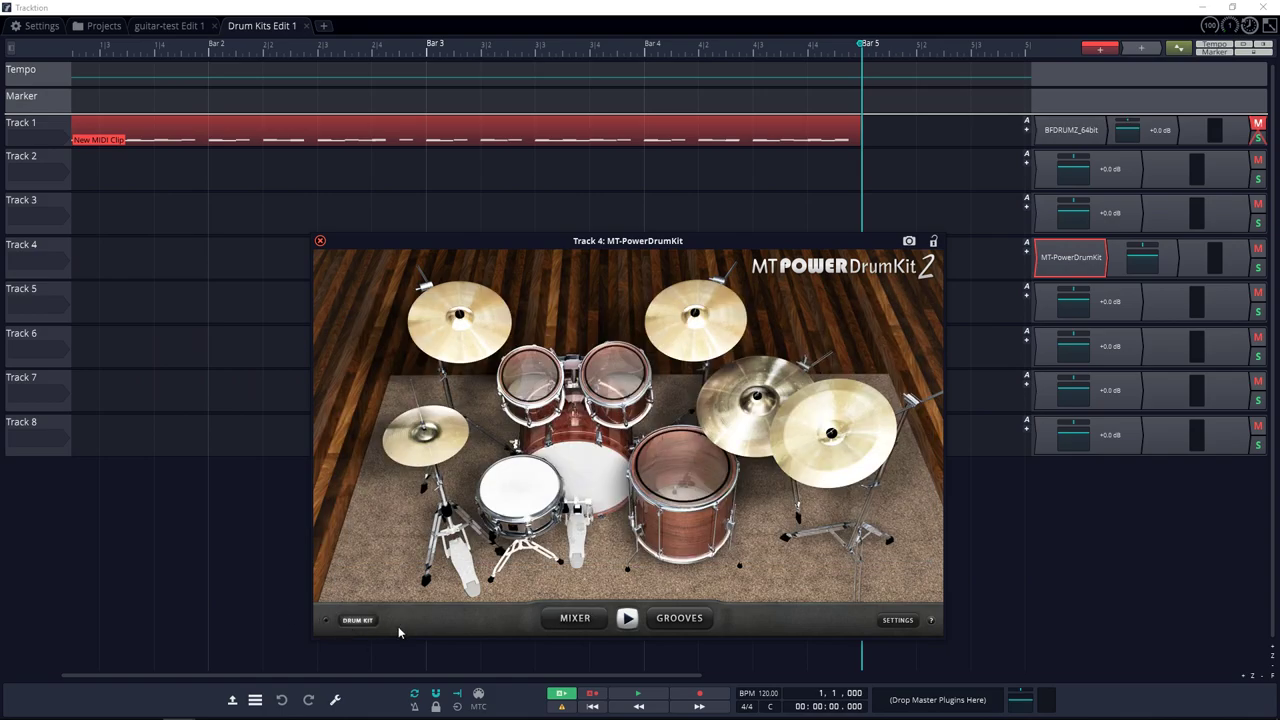
- In Grooves, compare hi-hat styles, settle on 8th Half Open Hi-Hat, and preview Groove 05
click(680, 619)
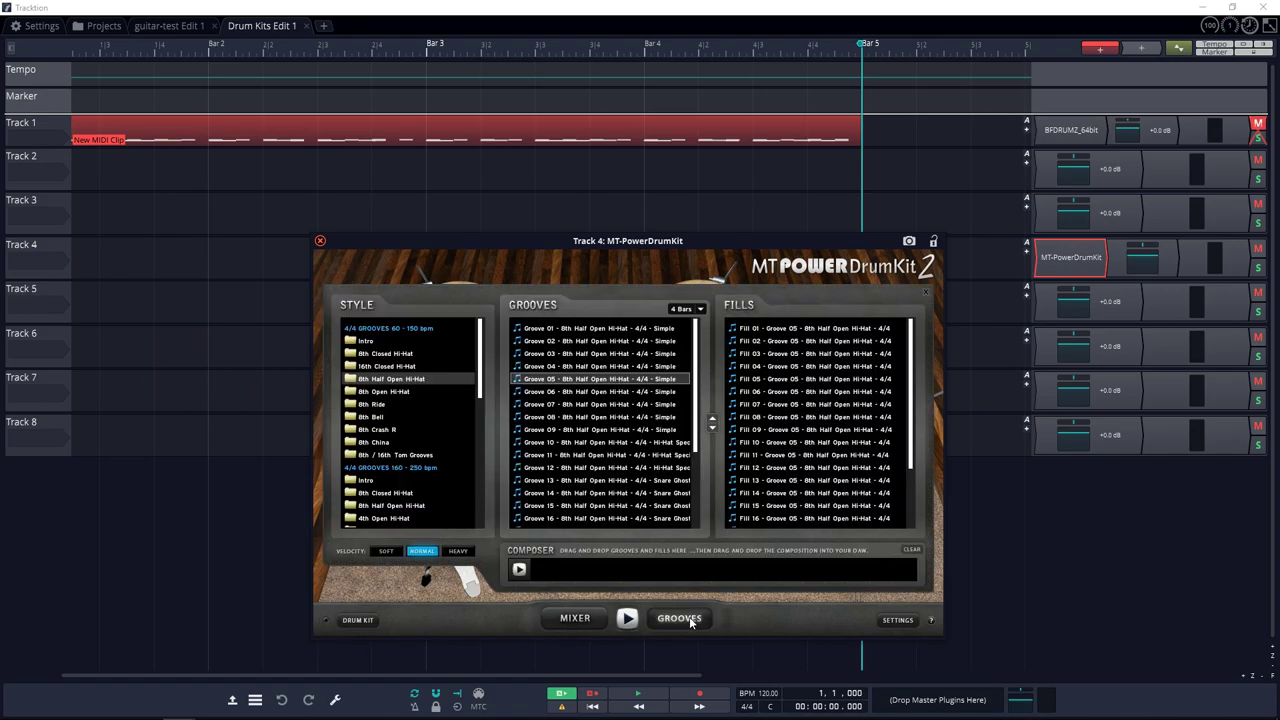
click(380, 366)
click(380, 379)
click(378, 393)
click(384, 380)
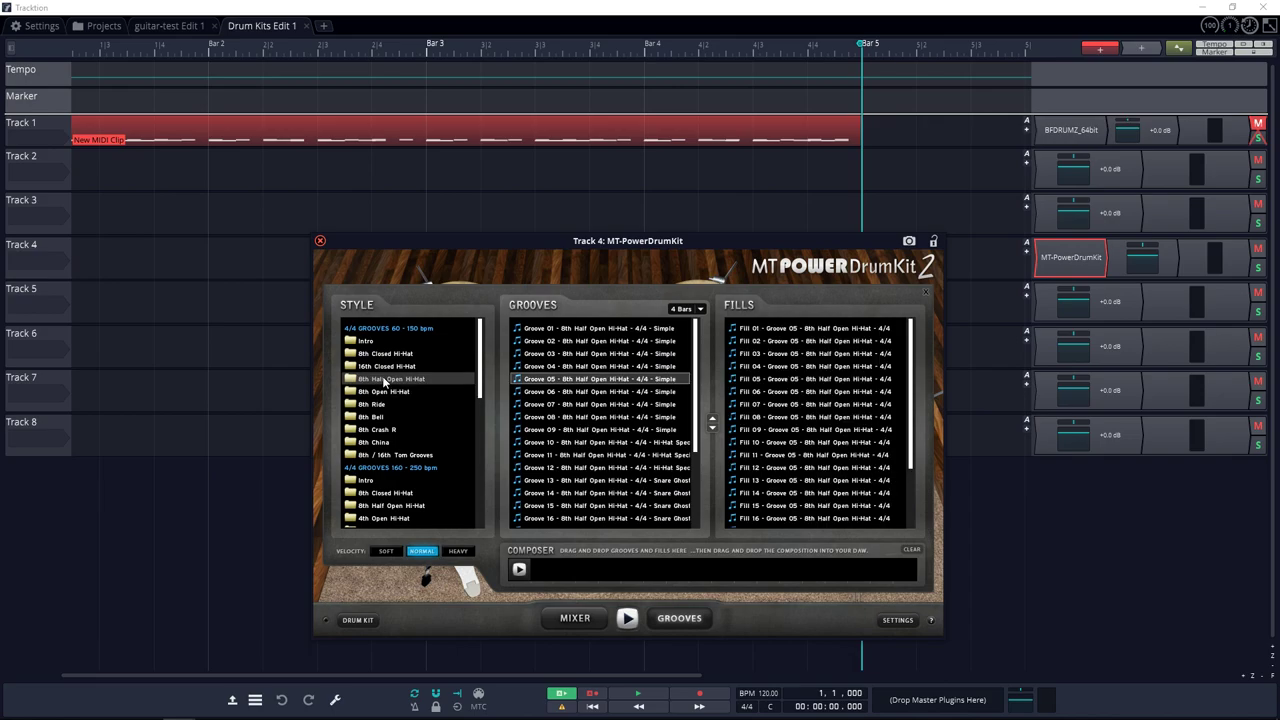
click(518, 383)
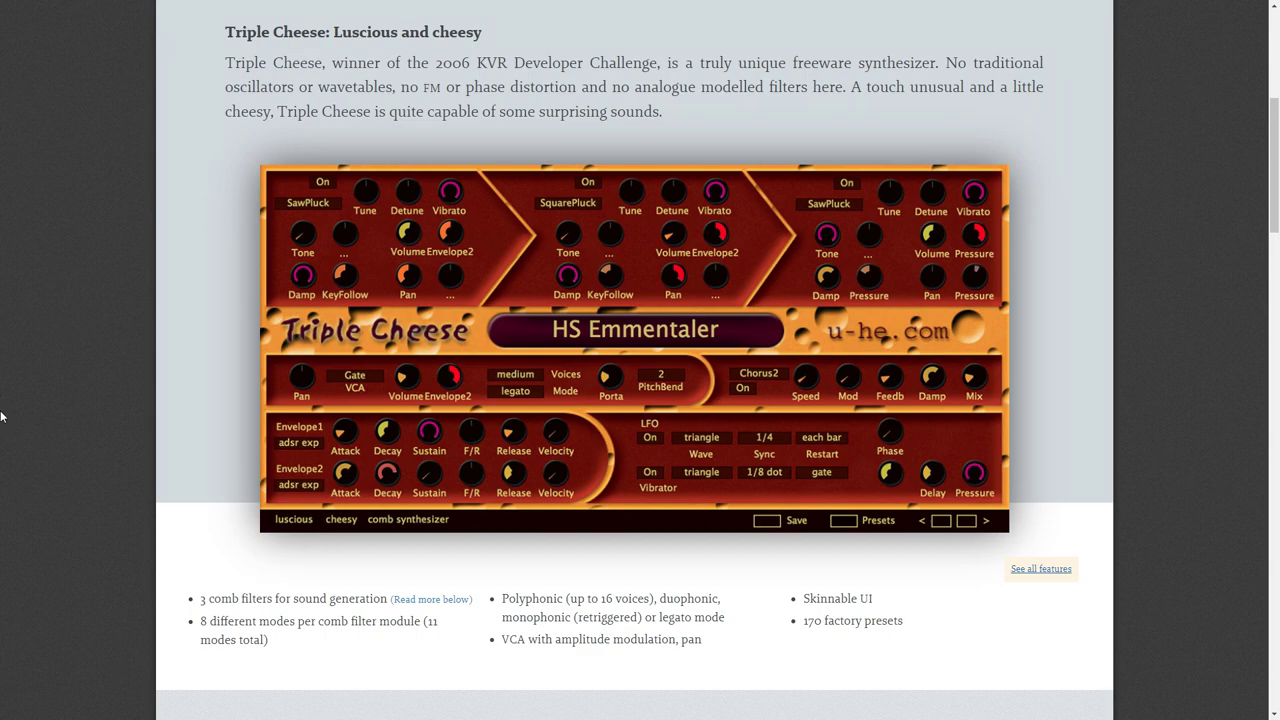
- View the Triple Cheese main interface and preset browser screenshots, then close the gallery
scroll(8, 375, down, 6)
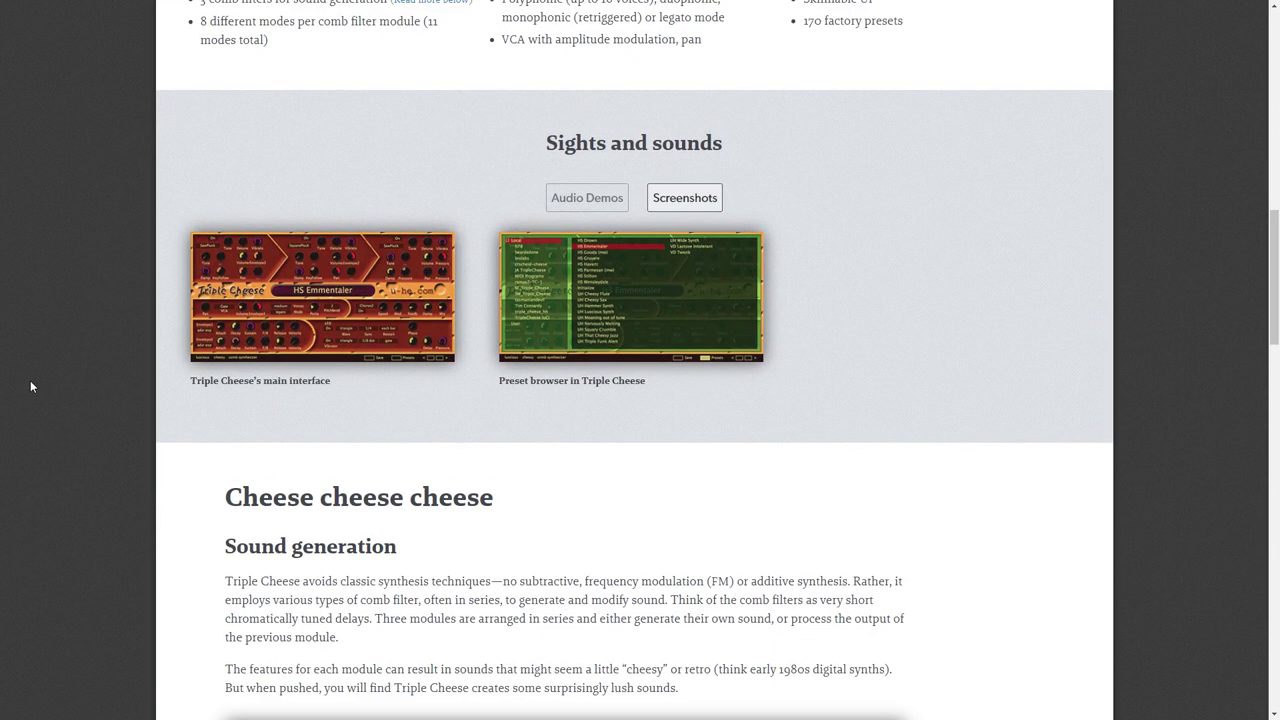
click(380, 281)
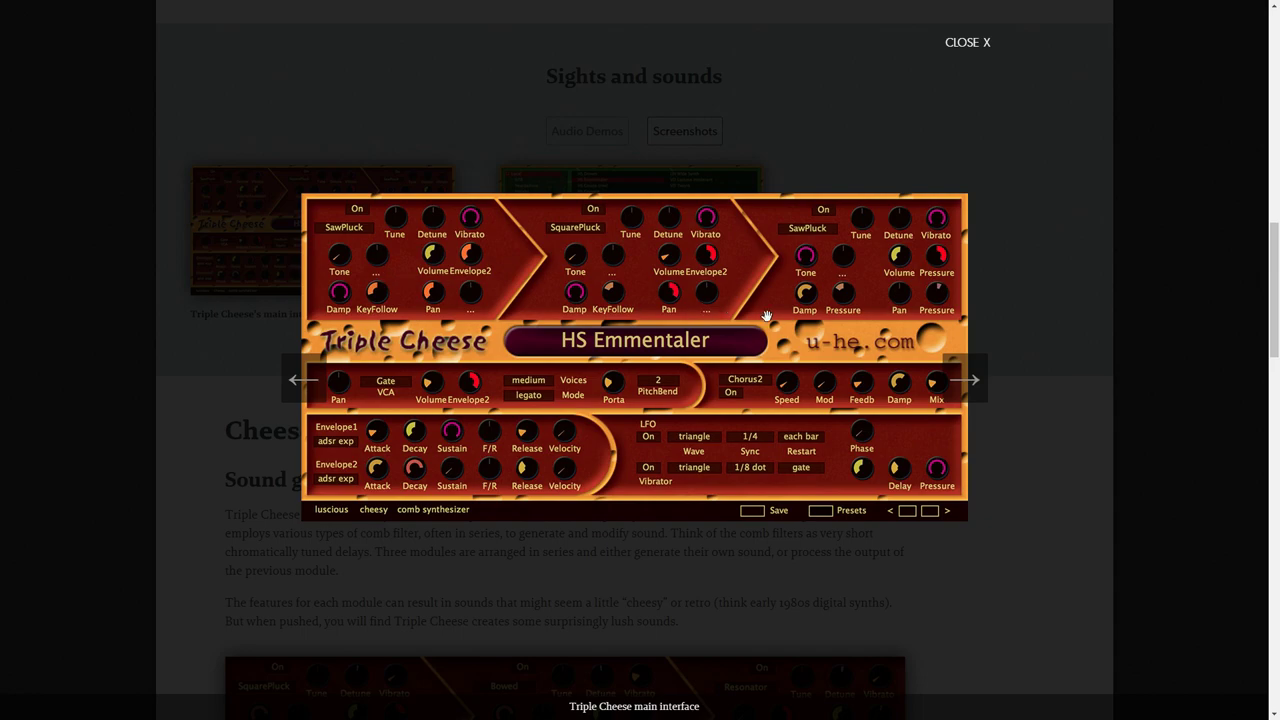
click(965, 380)
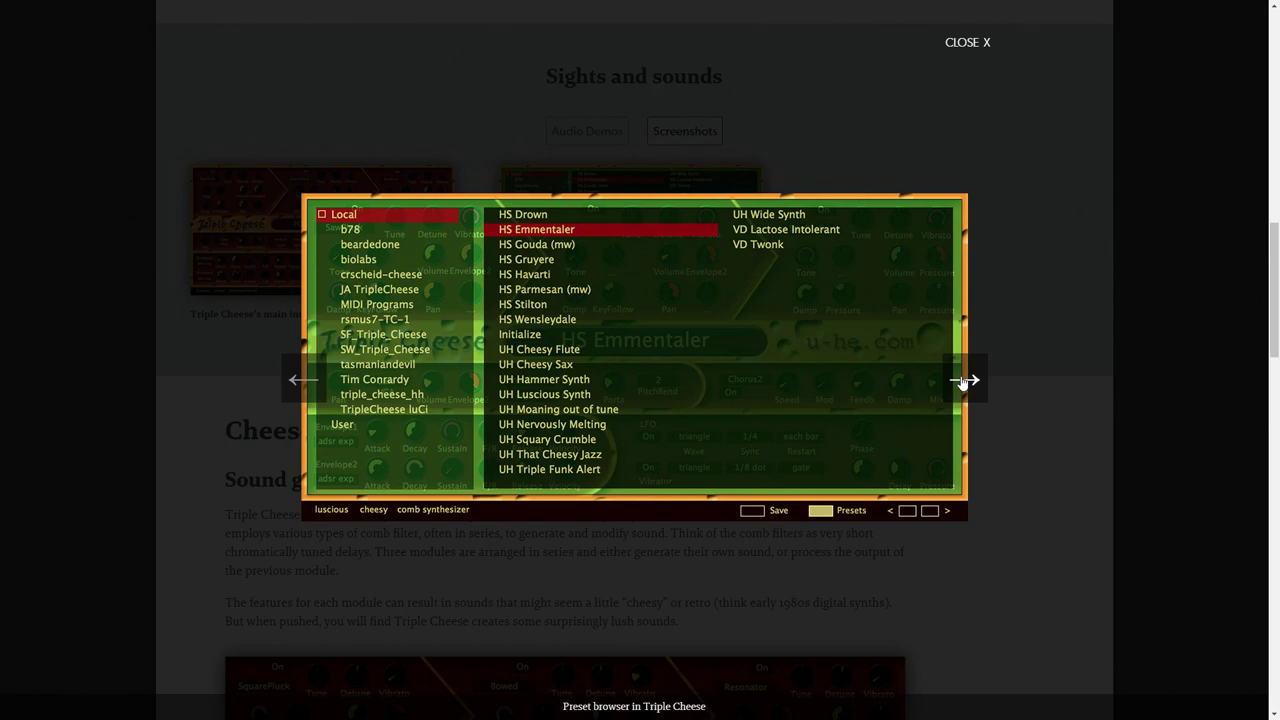
click(1001, 42)
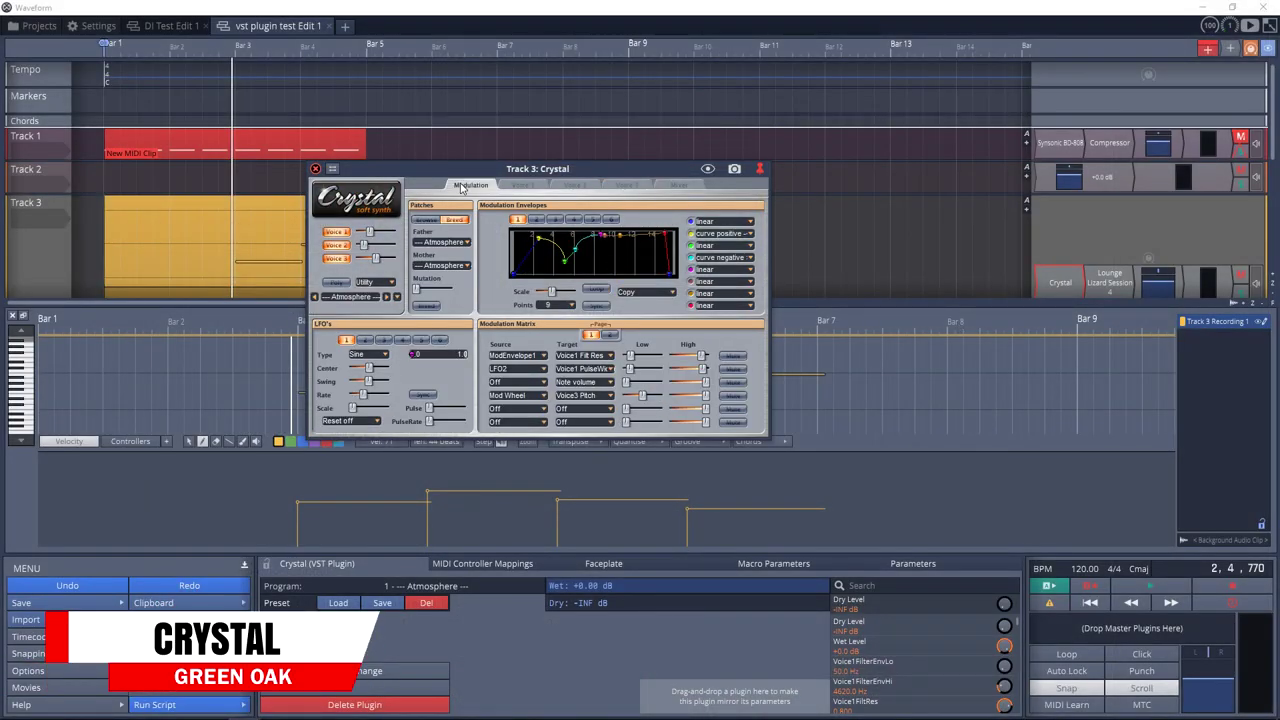
- Browse Crystal's three voice pages and mixer/delay page, then return to the modulation view
click(520, 186)
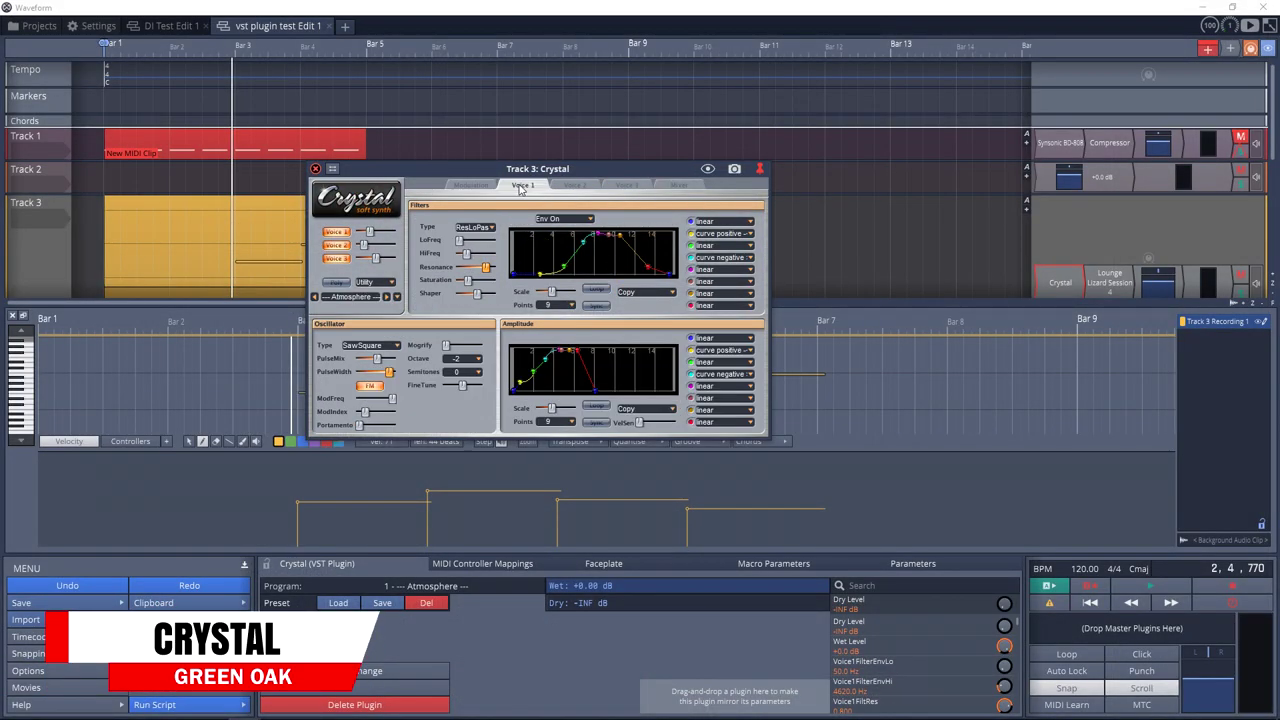
click(576, 188)
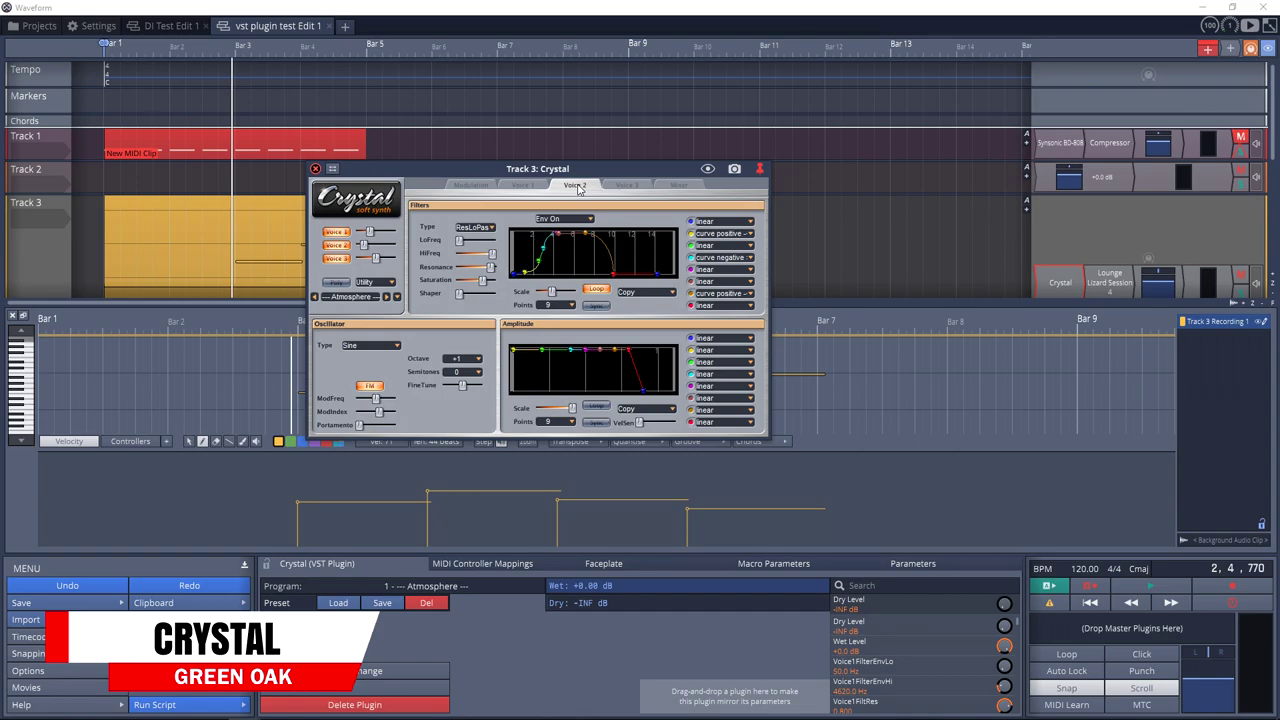
click(628, 186)
click(670, 188)
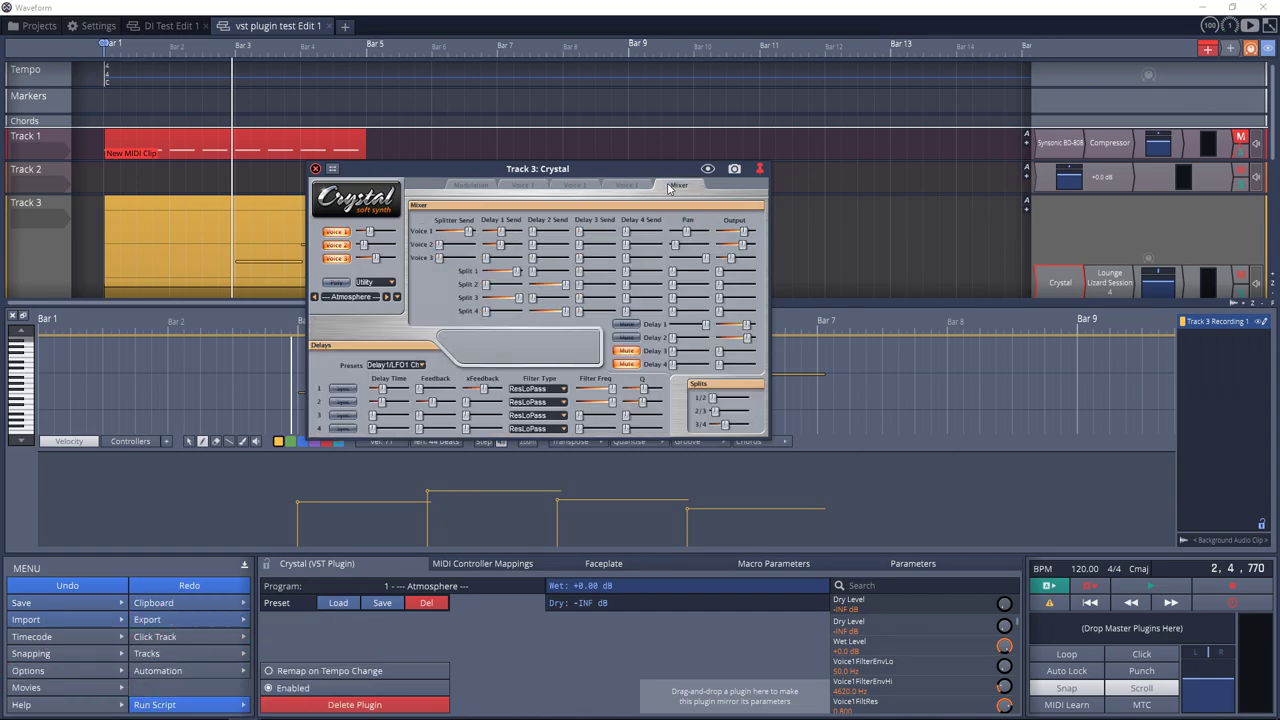
click(463, 187)
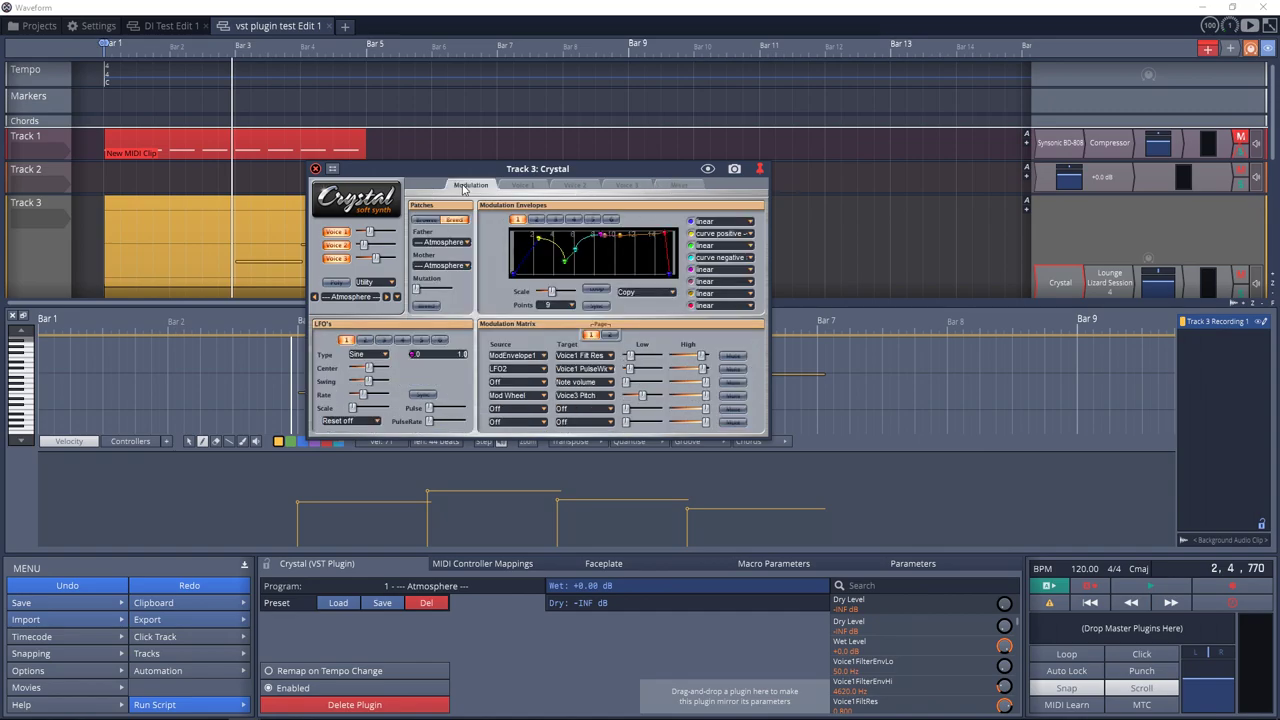
- Set Crystal's father patch to Voice of the Whale and mother patch to Full House
click(425, 243)
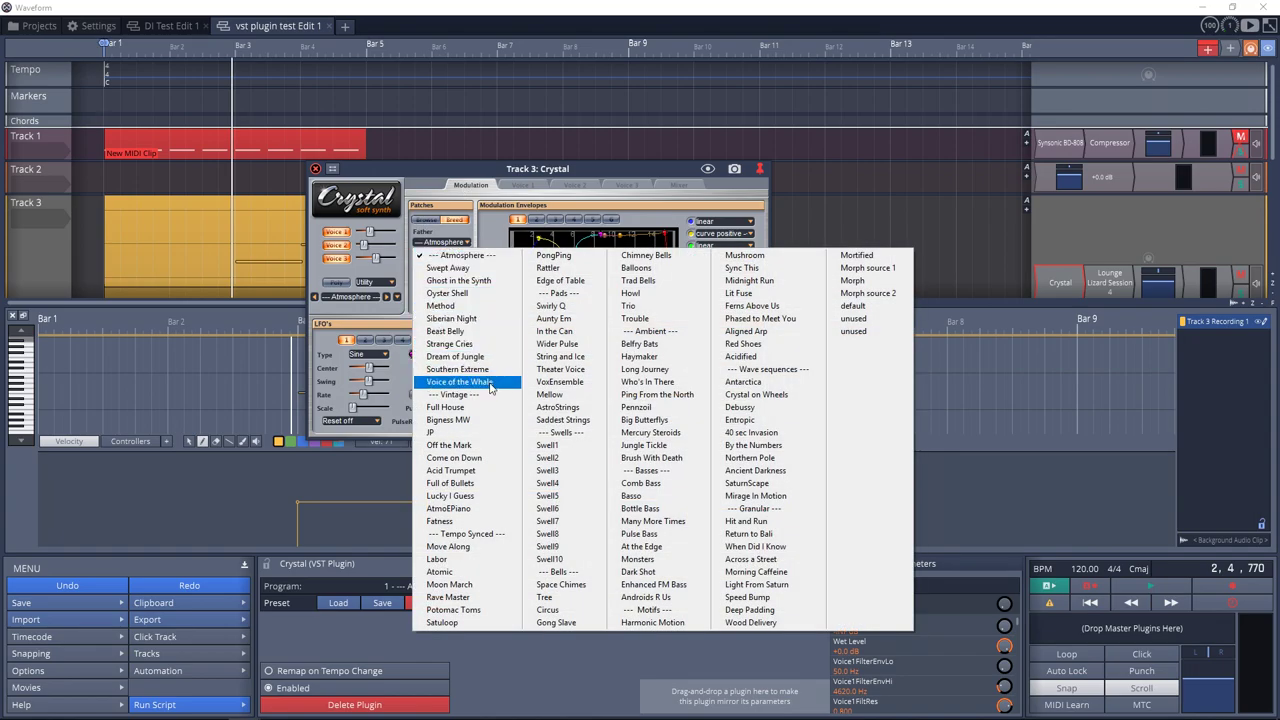
click(459, 382)
click(445, 265)
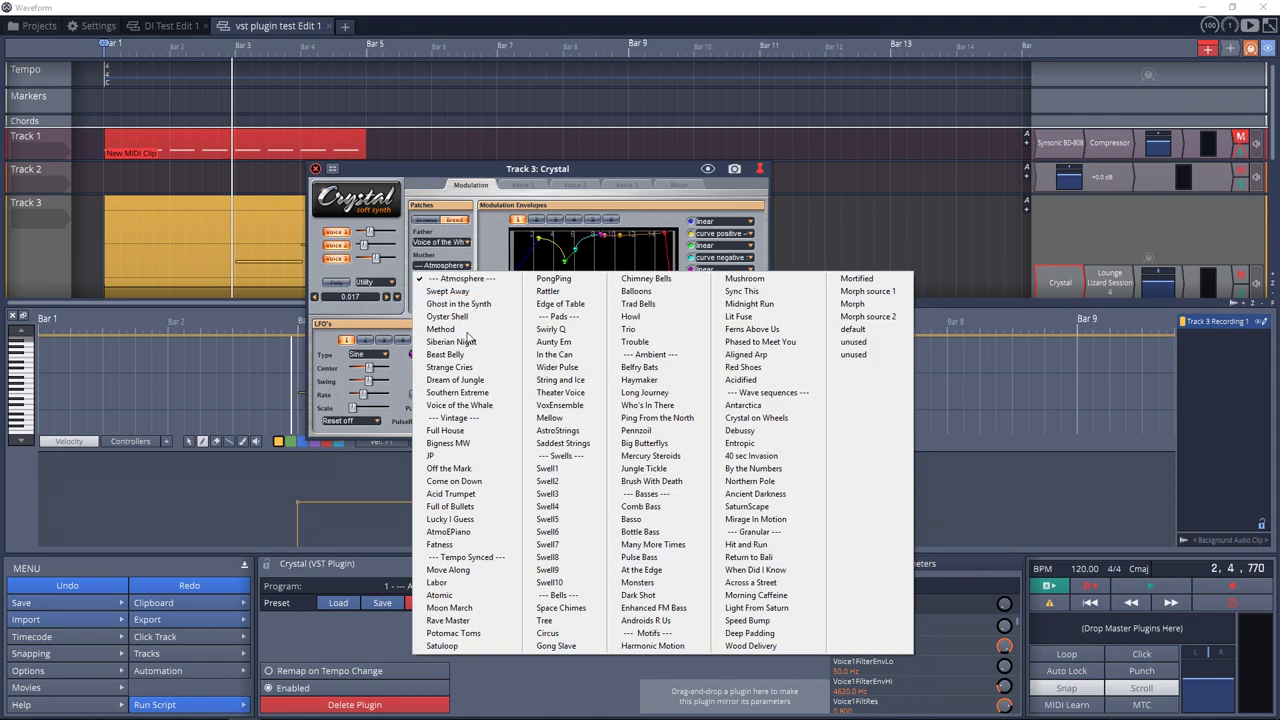
click(479, 432)
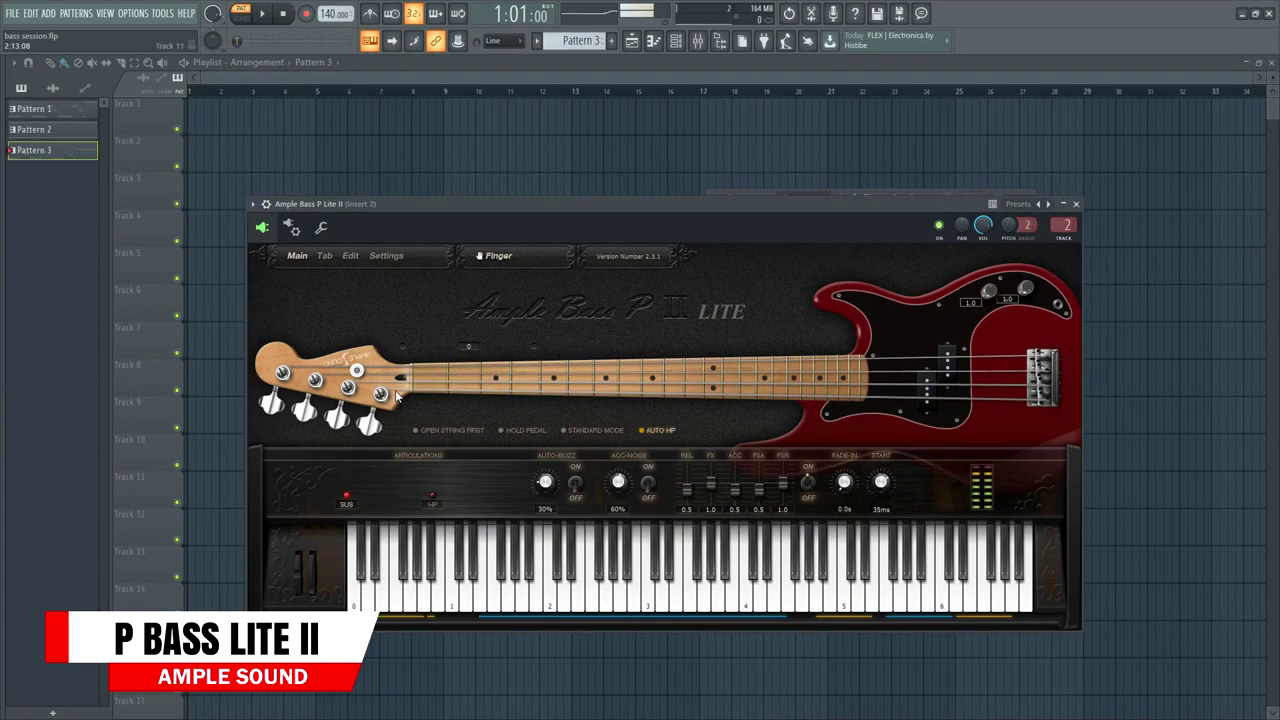
click(422, 396)
click(495, 394)
click(441, 372)
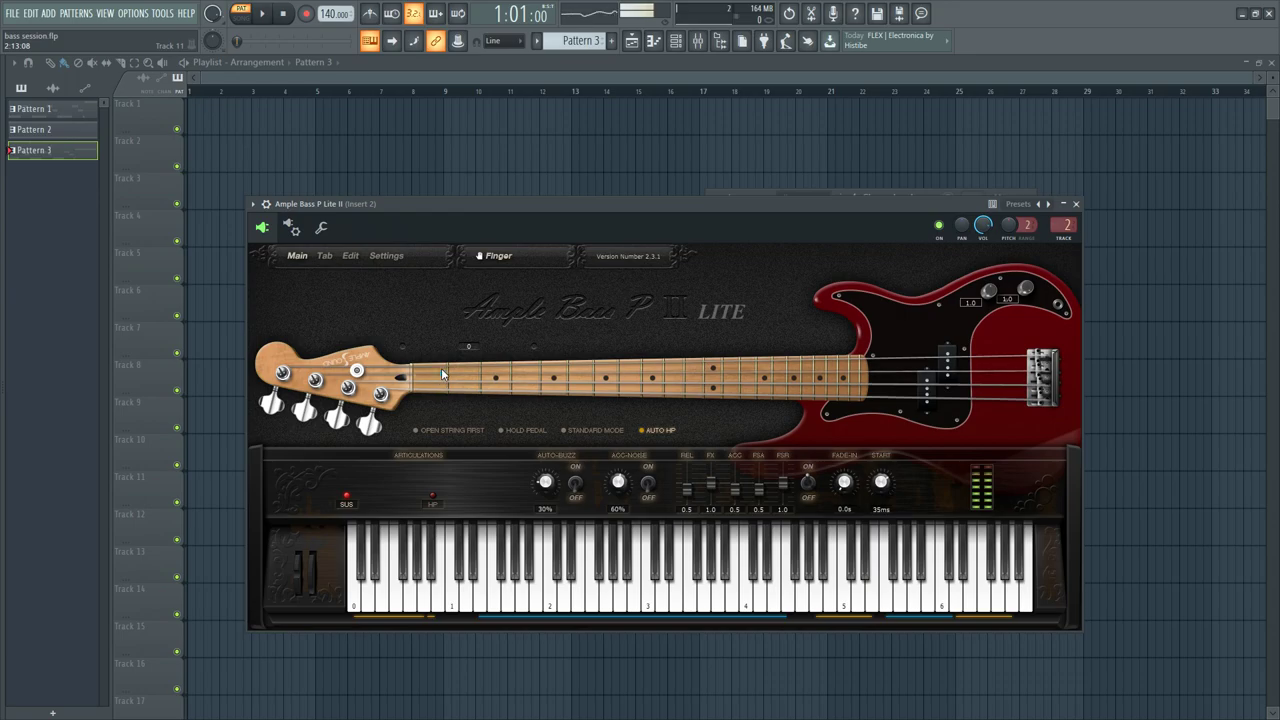
click(500, 374)
click(940, 600)
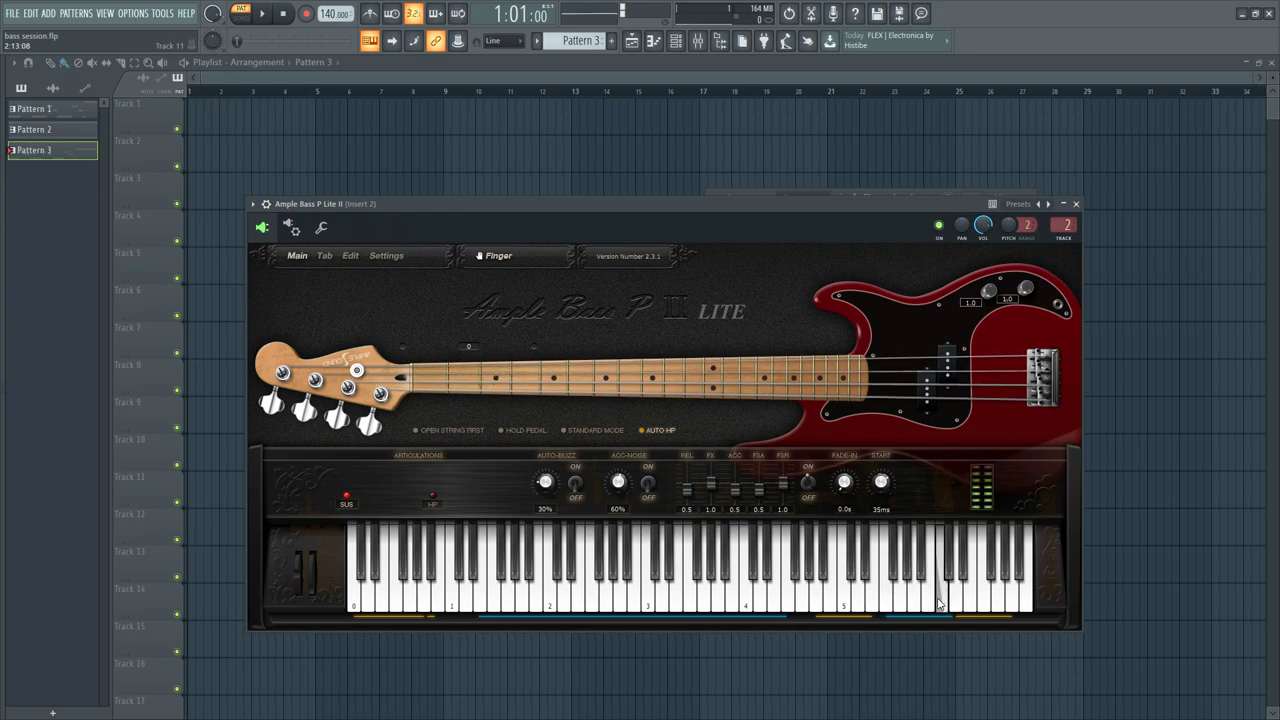
click(928, 604)
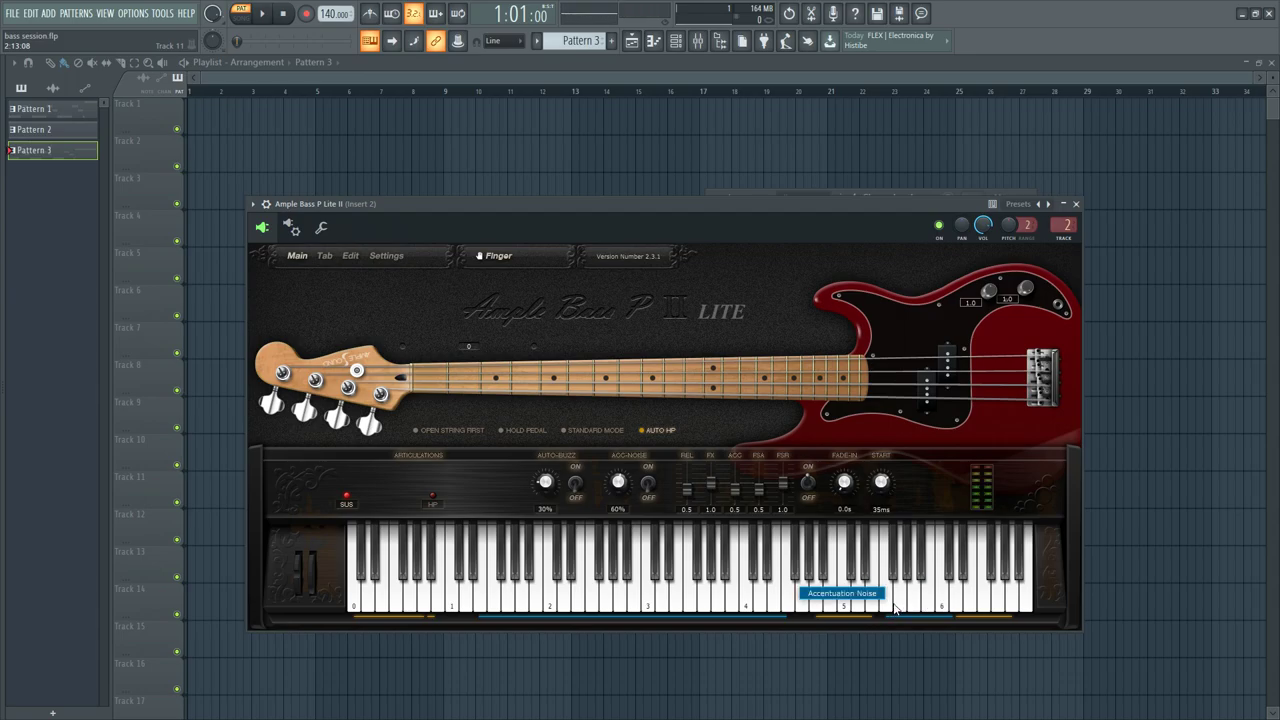
click(899, 602)
click(900, 602)
click(918, 604)
click(901, 604)
click(570, 605)
click(550, 605)
click(522, 604)
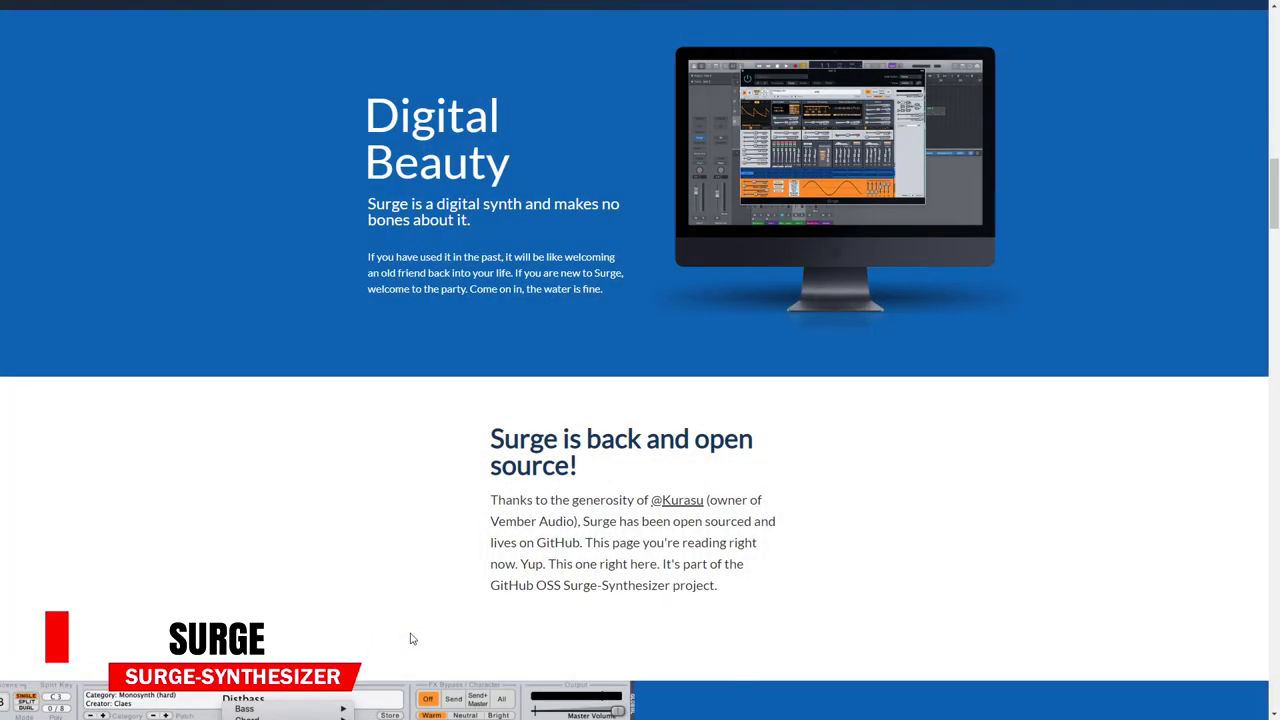
- Scroll down to the Filter Block and Modulation specs listing 12 LFOs and DAHDSR envelopes
scroll(410, 638, down, 7)
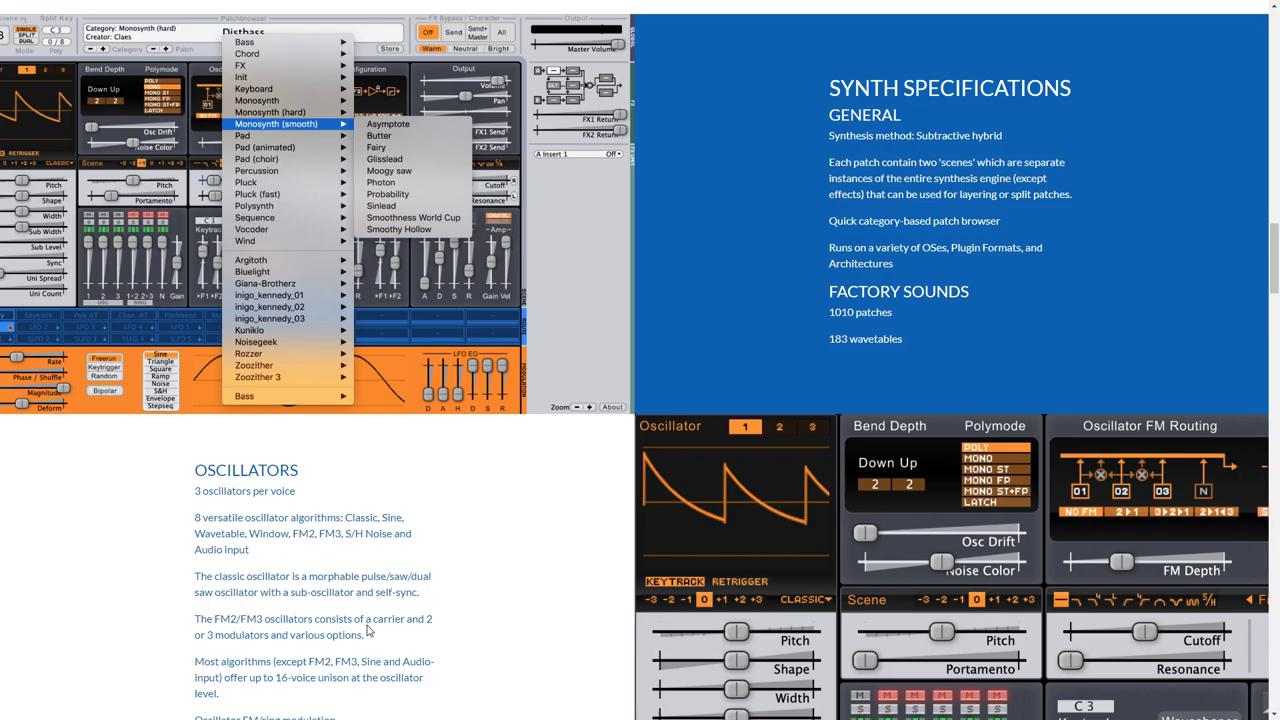
scroll(366, 630, down, 5)
scroll(368, 630, down, 3)
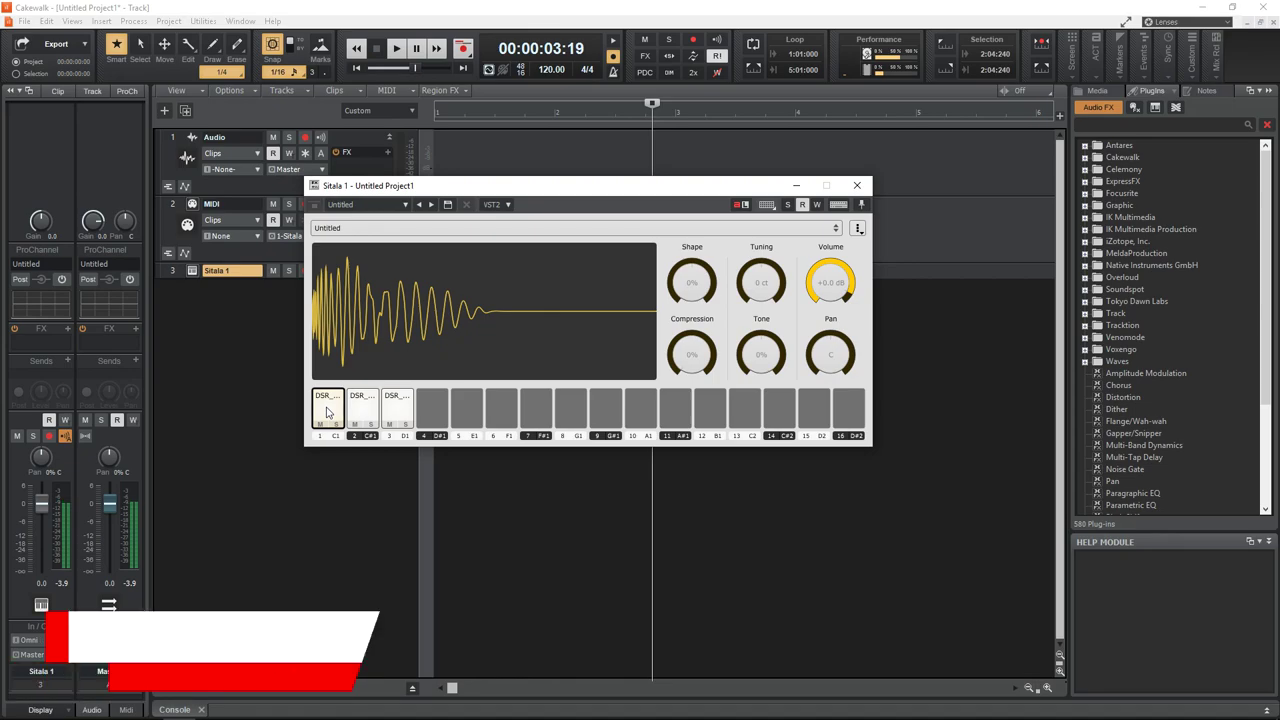
- Audition Sitala pads 1, 2 and 3, ending with pad 1 selected
click(362, 408)
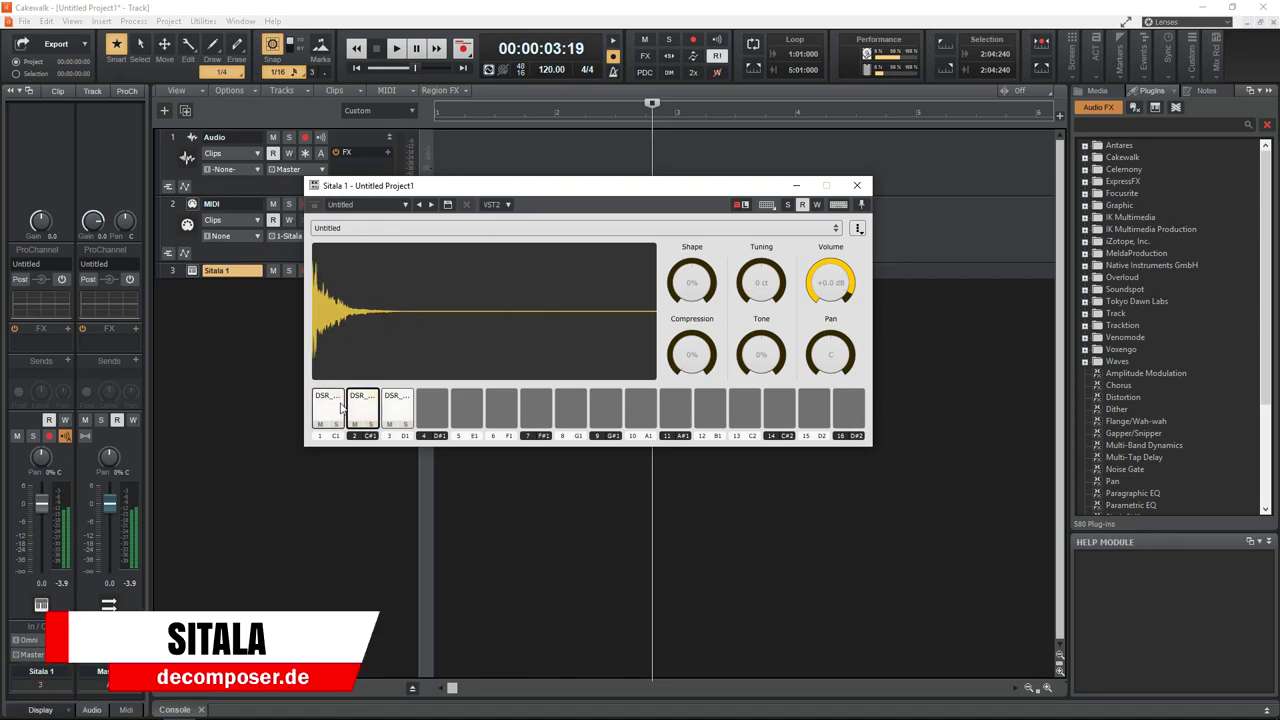
click(335, 410)
click(362, 410)
click(333, 412)
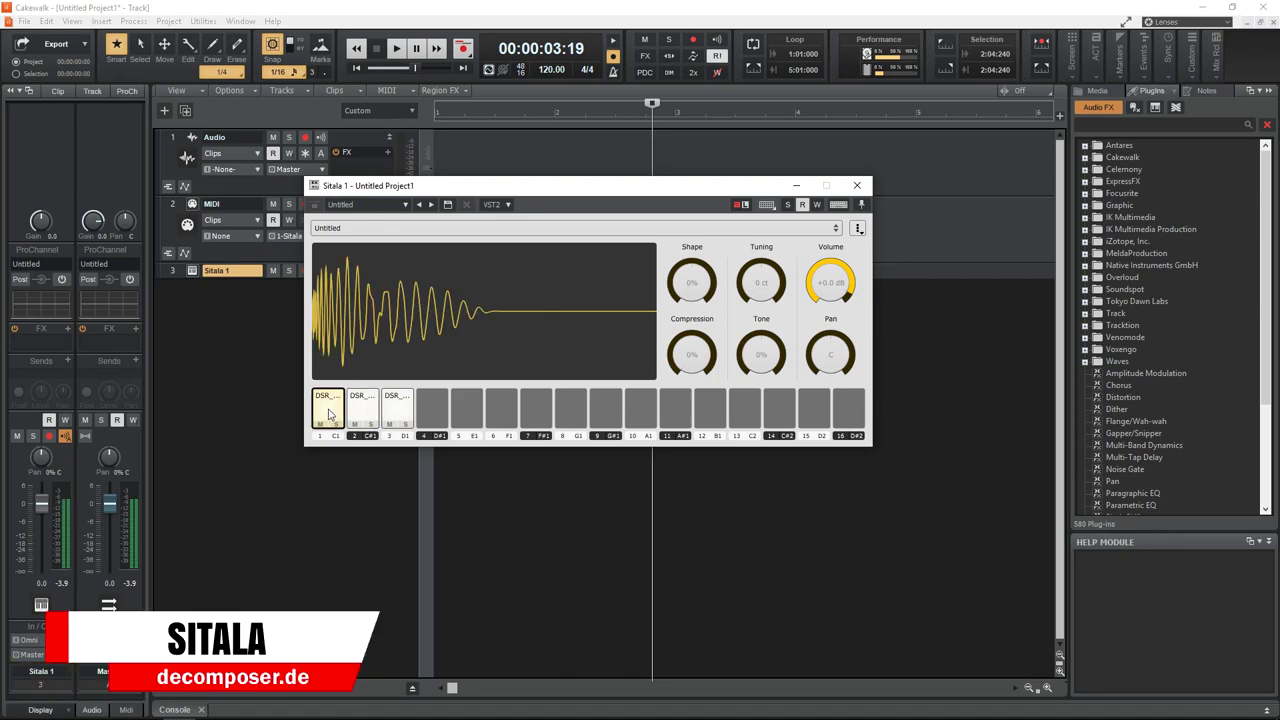
click(387, 408)
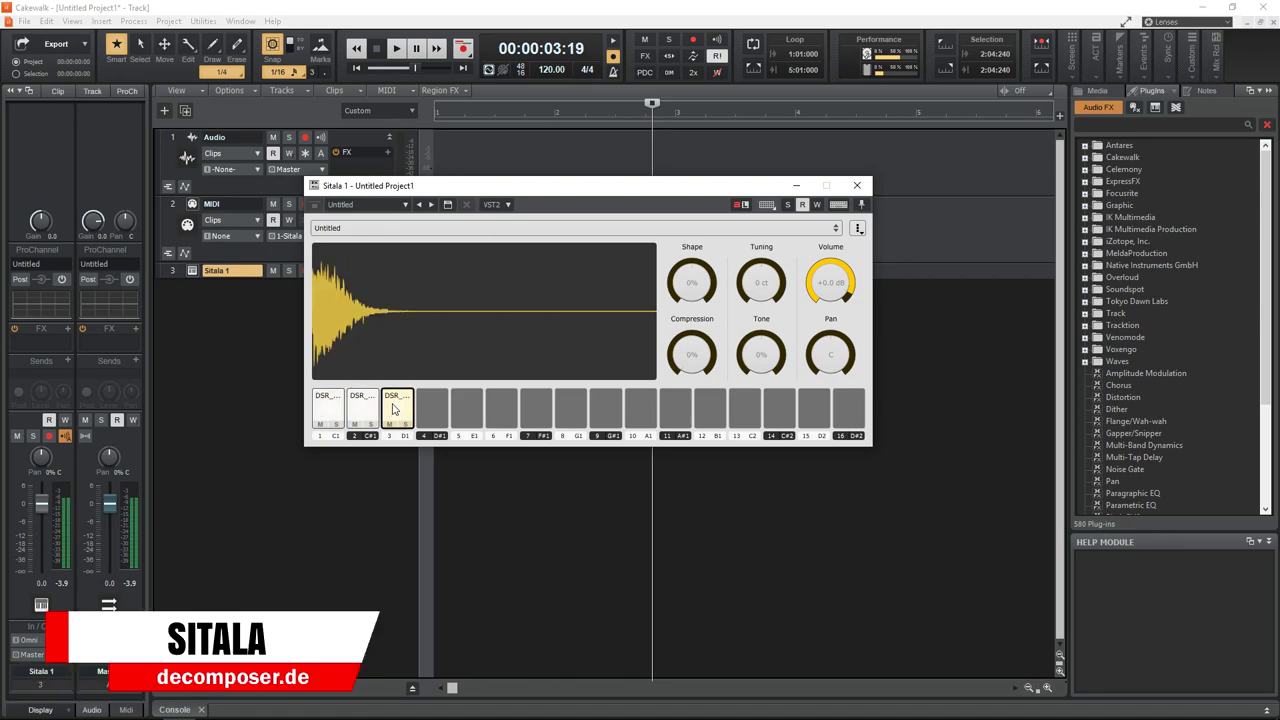
click(335, 412)
- Set pad 1's Shape to -42% and Compression to about 7%, and adjust its tuning
drag(692, 302, 687, 318)
mouse_move(689, 362)
mouse_down()
mouse_move(686, 333)
mouse_move(687, 346)
mouse_up()
drag(760, 284, 764, 282)
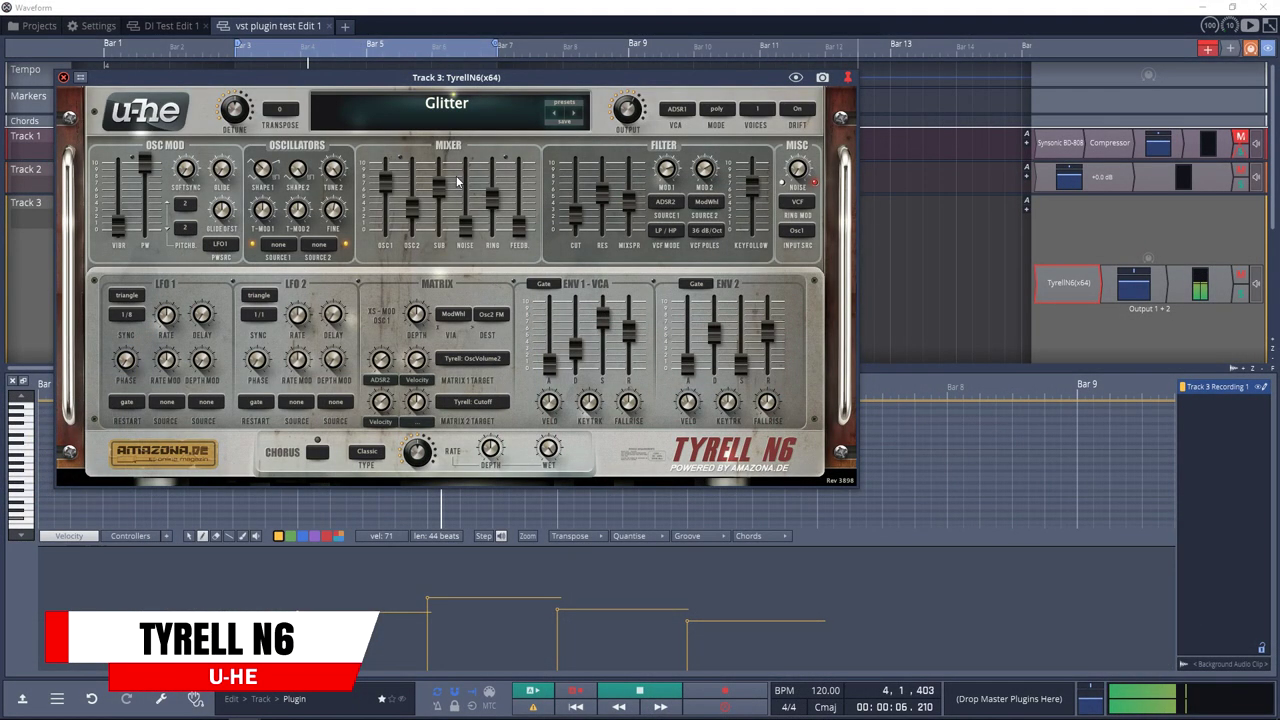
- Try HS Hero Guitar and Random Nonsense, settle on PV - Influx Pad, and turn on chorus
click(450, 113)
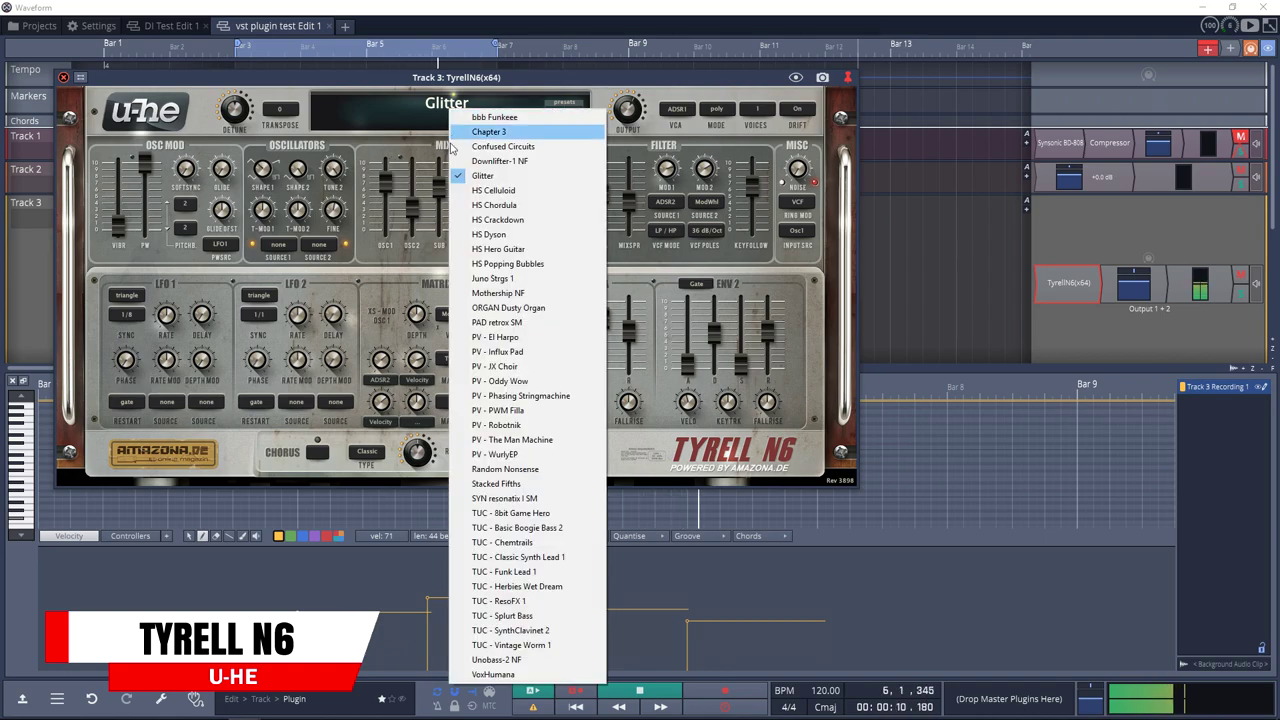
click(530, 250)
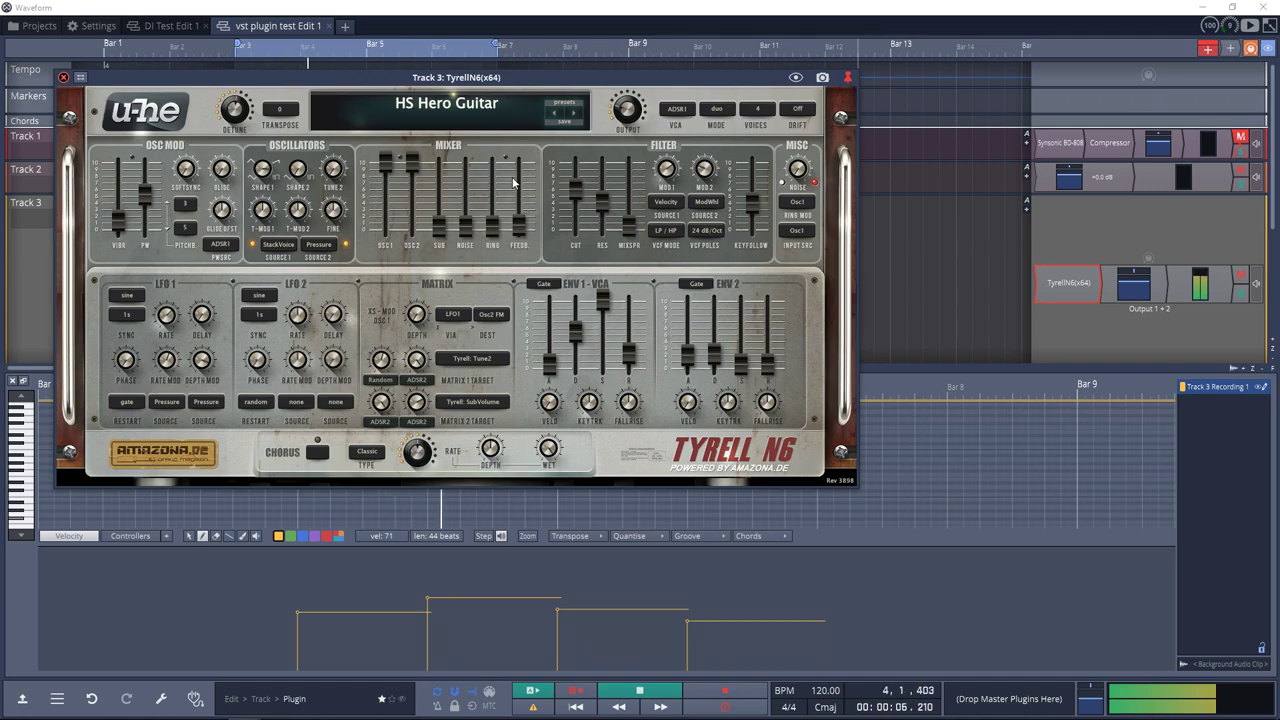
click(489, 118)
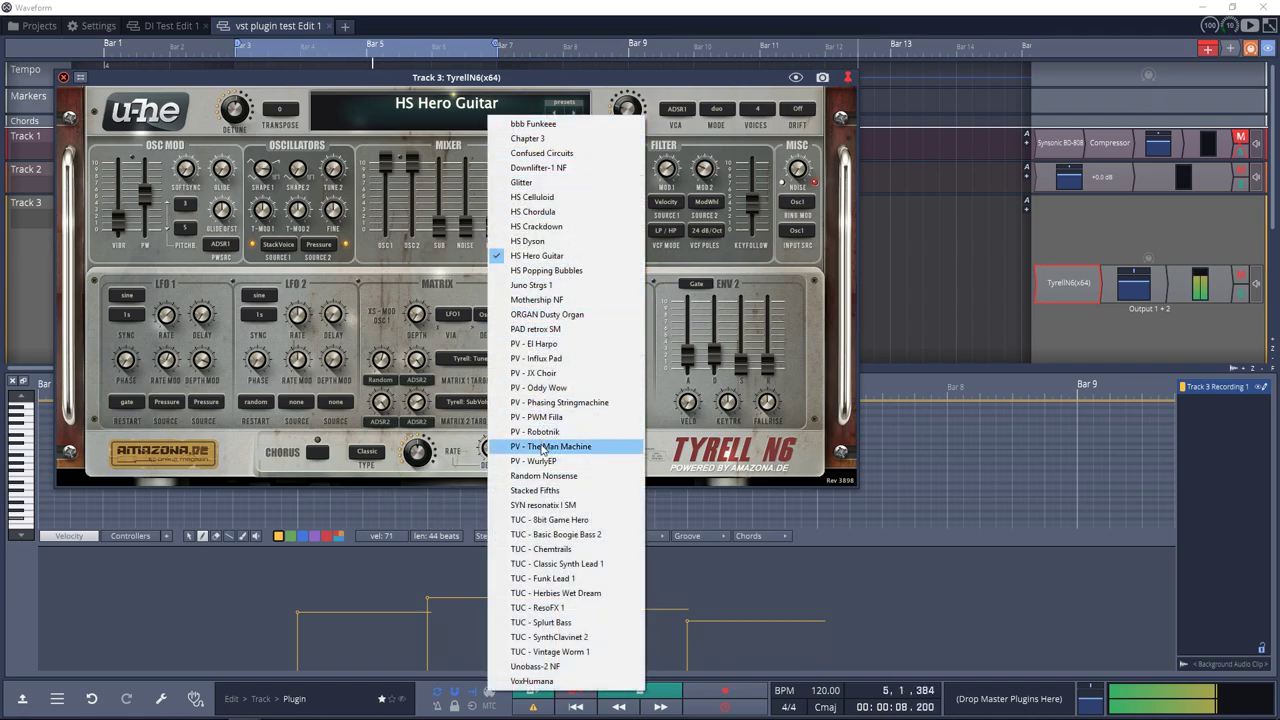
click(555, 476)
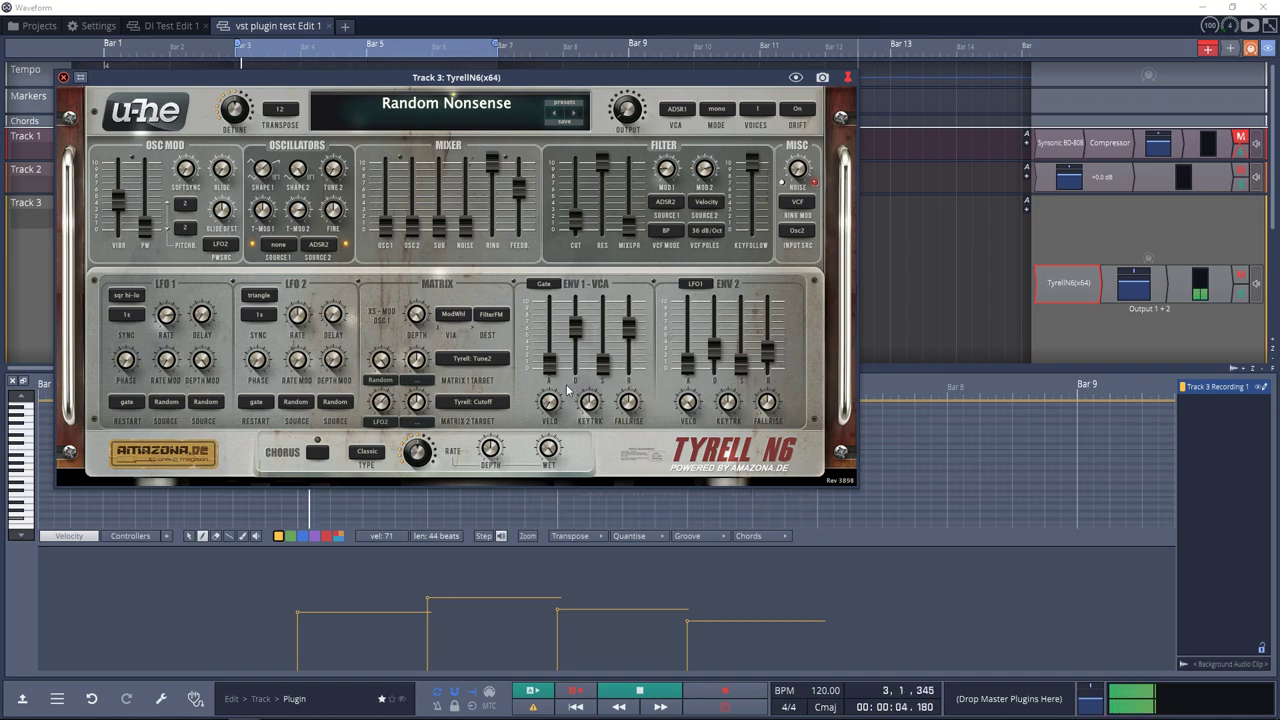
click(413, 118)
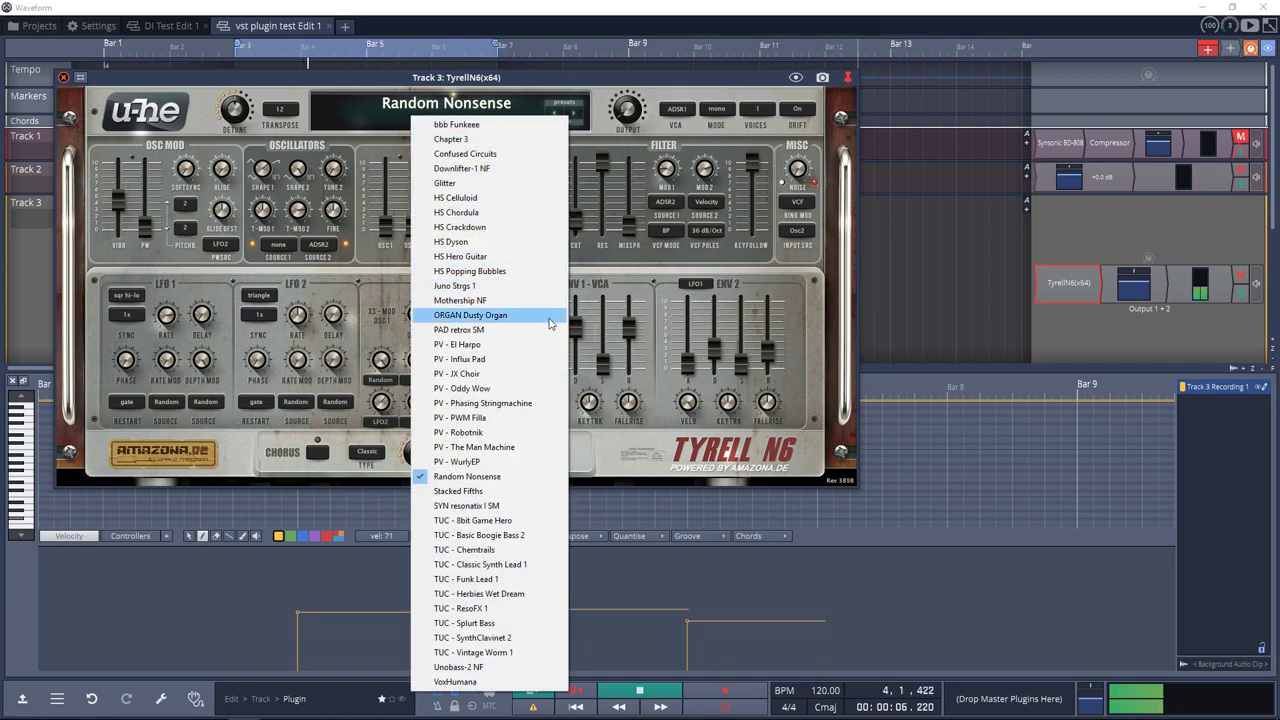
click(458, 359)
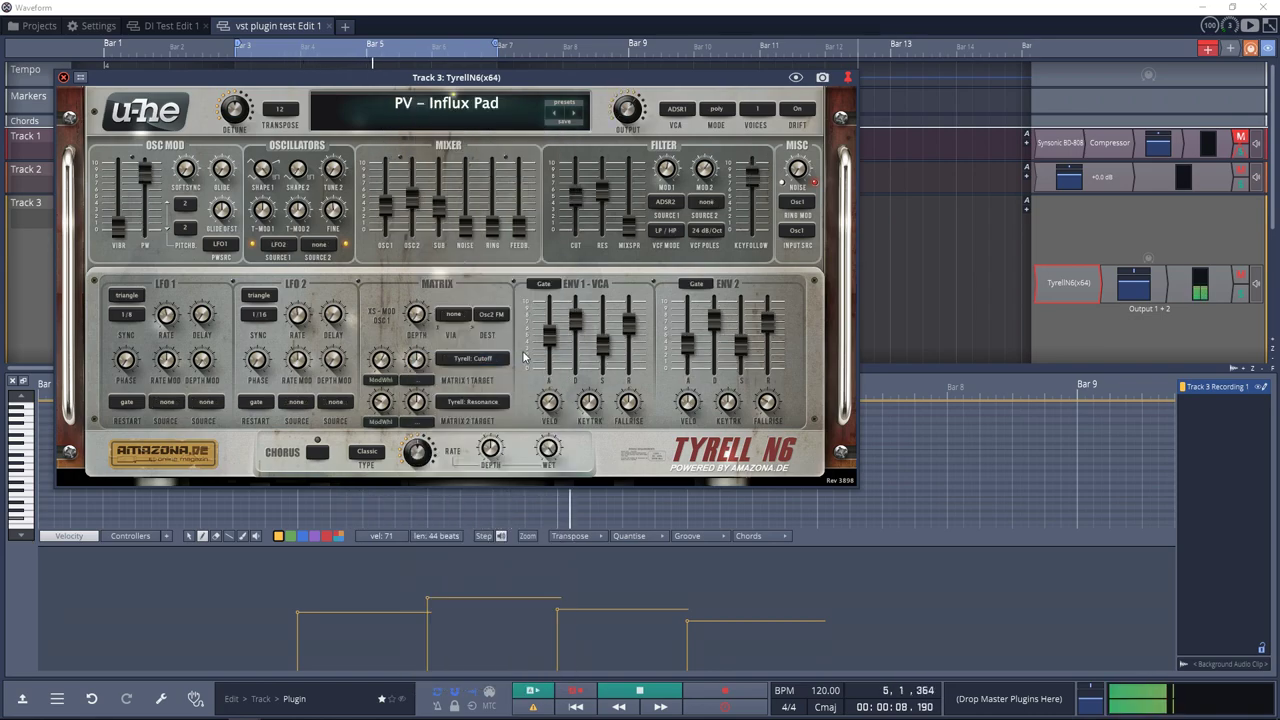
click(318, 453)
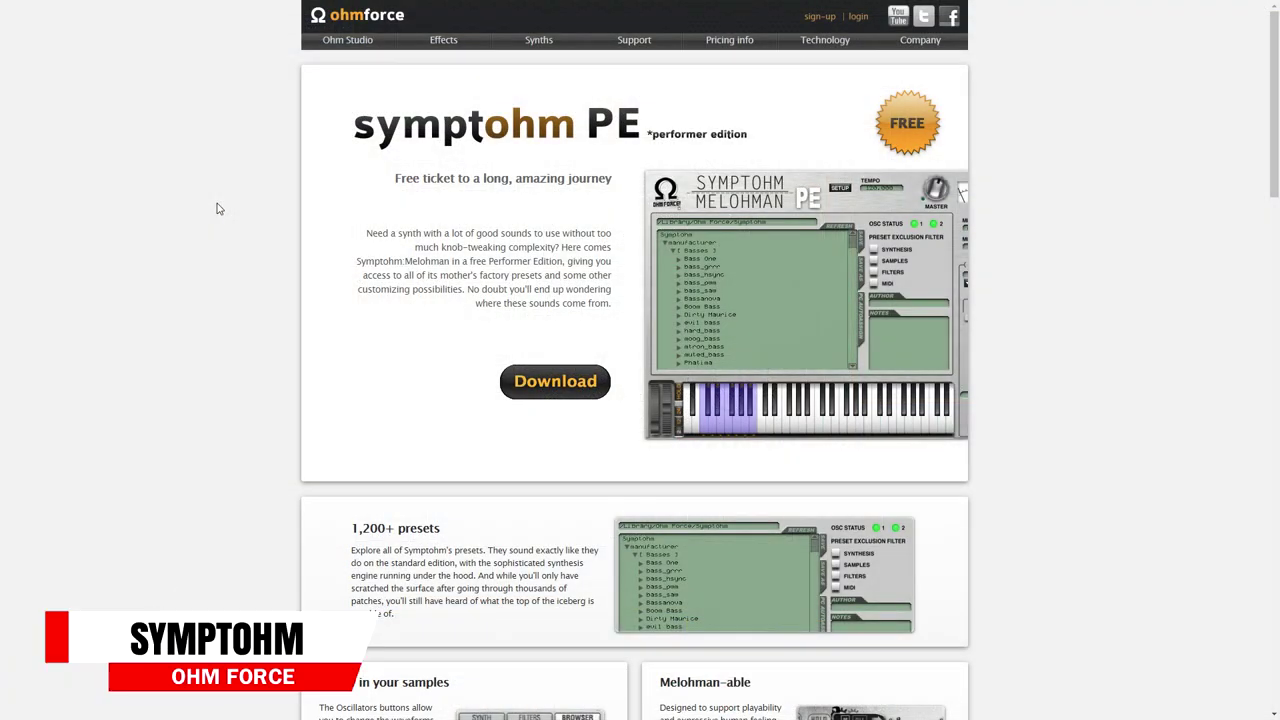
scroll(218, 208, down, 5)
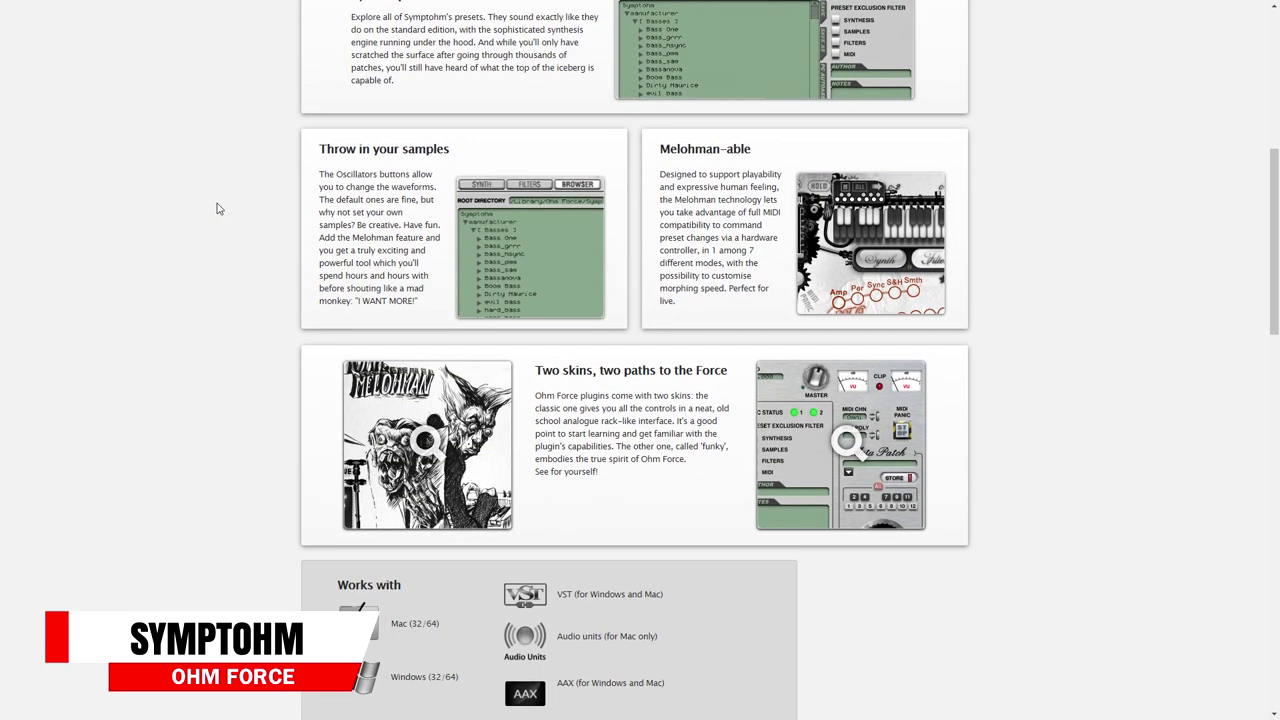
scroll(218, 208, down, 7)
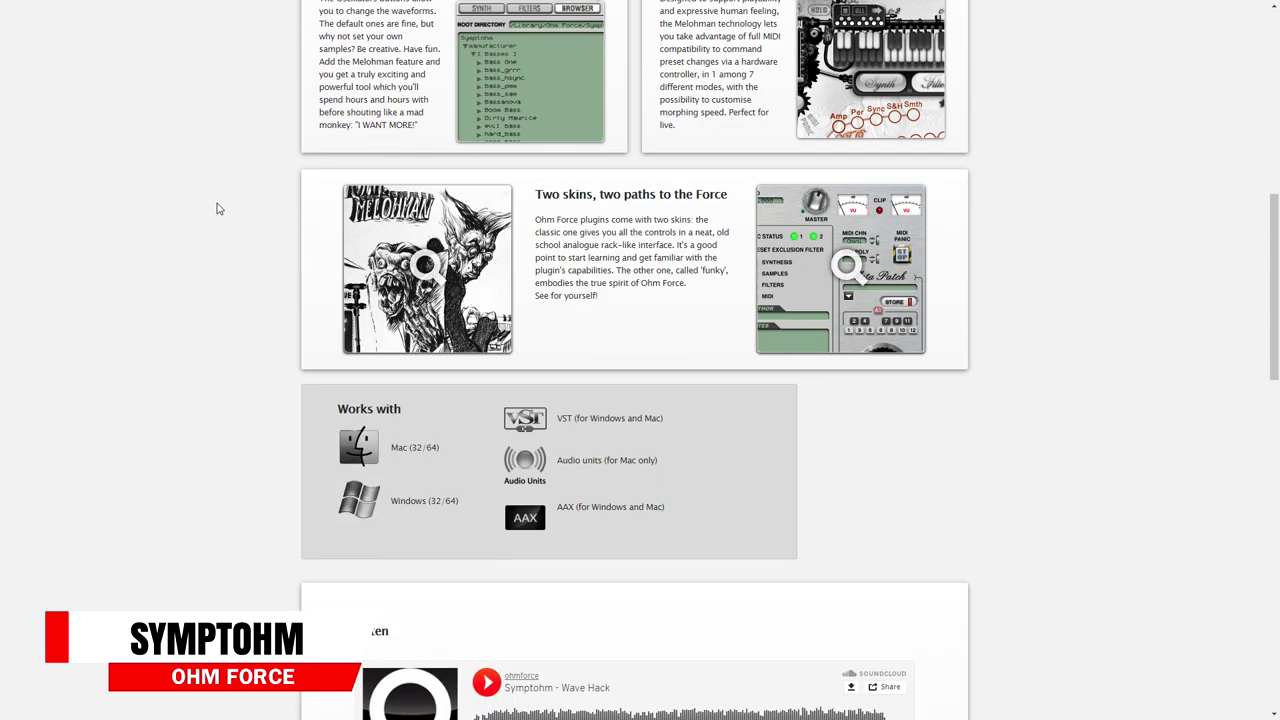
scroll(218, 208, down, 4)
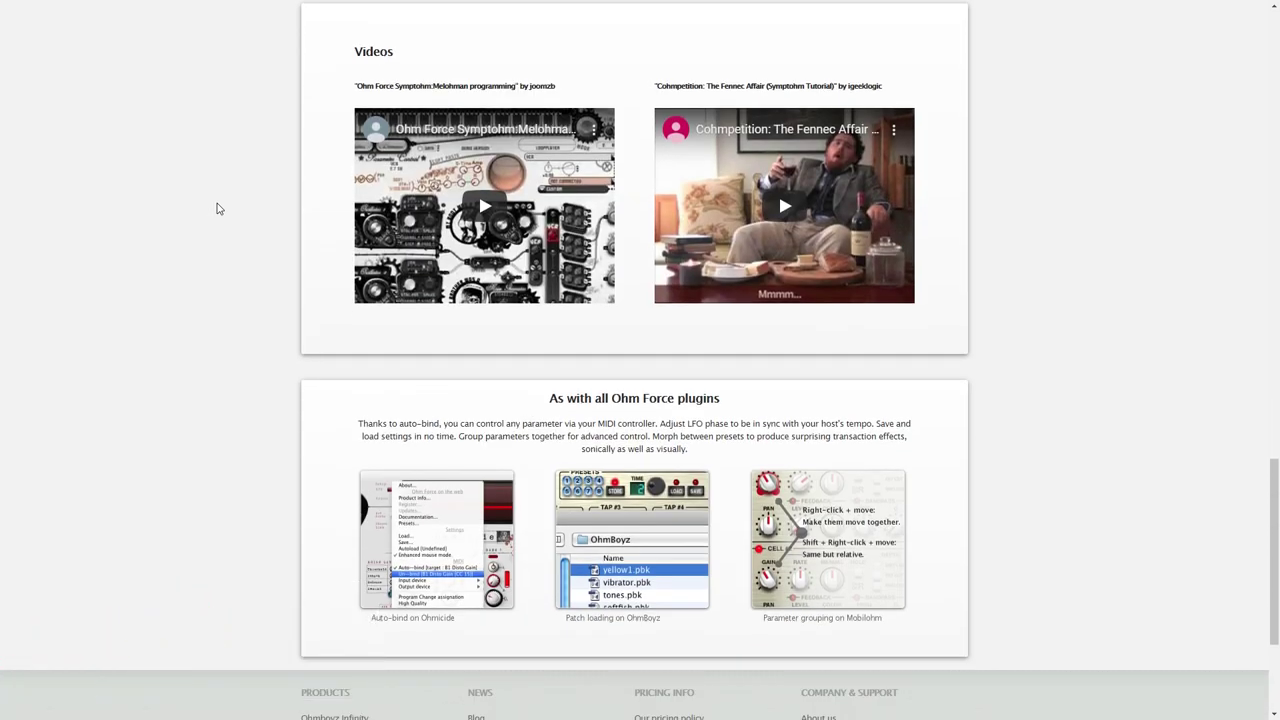
scroll(218, 208, up, 14)
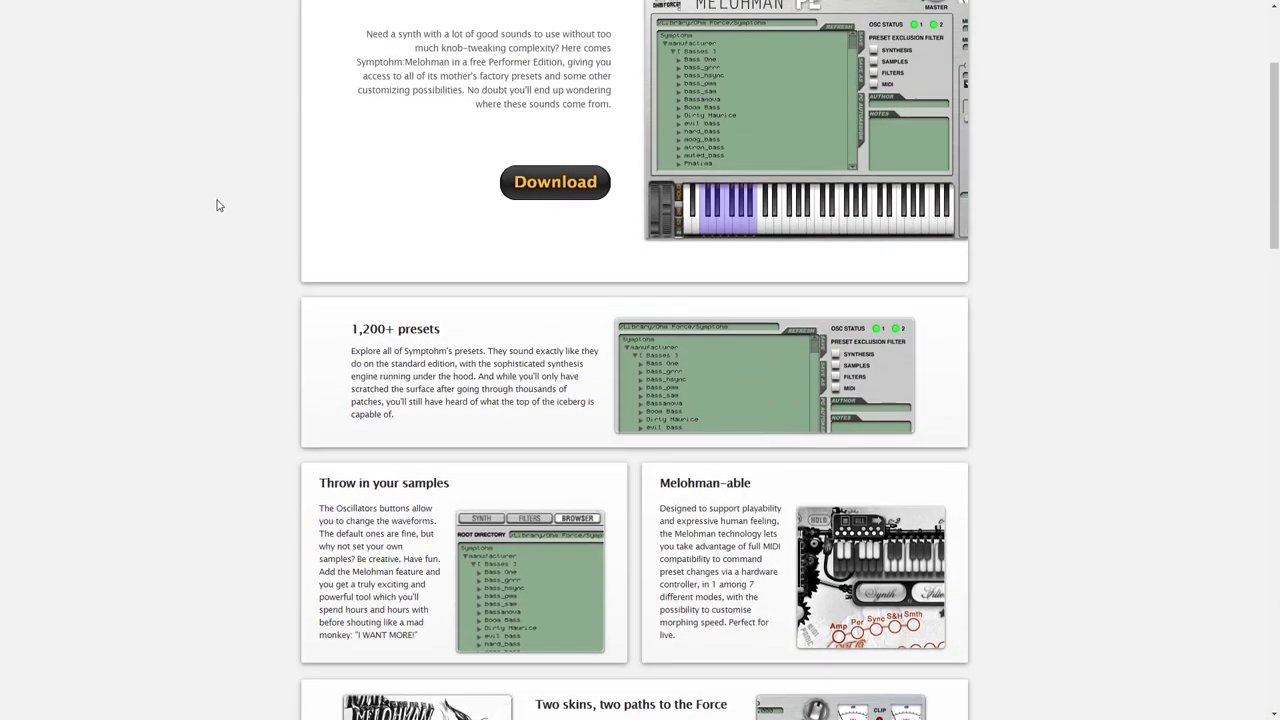
scroll(218, 205, up, 2)
scroll(218, 205, down, 1)
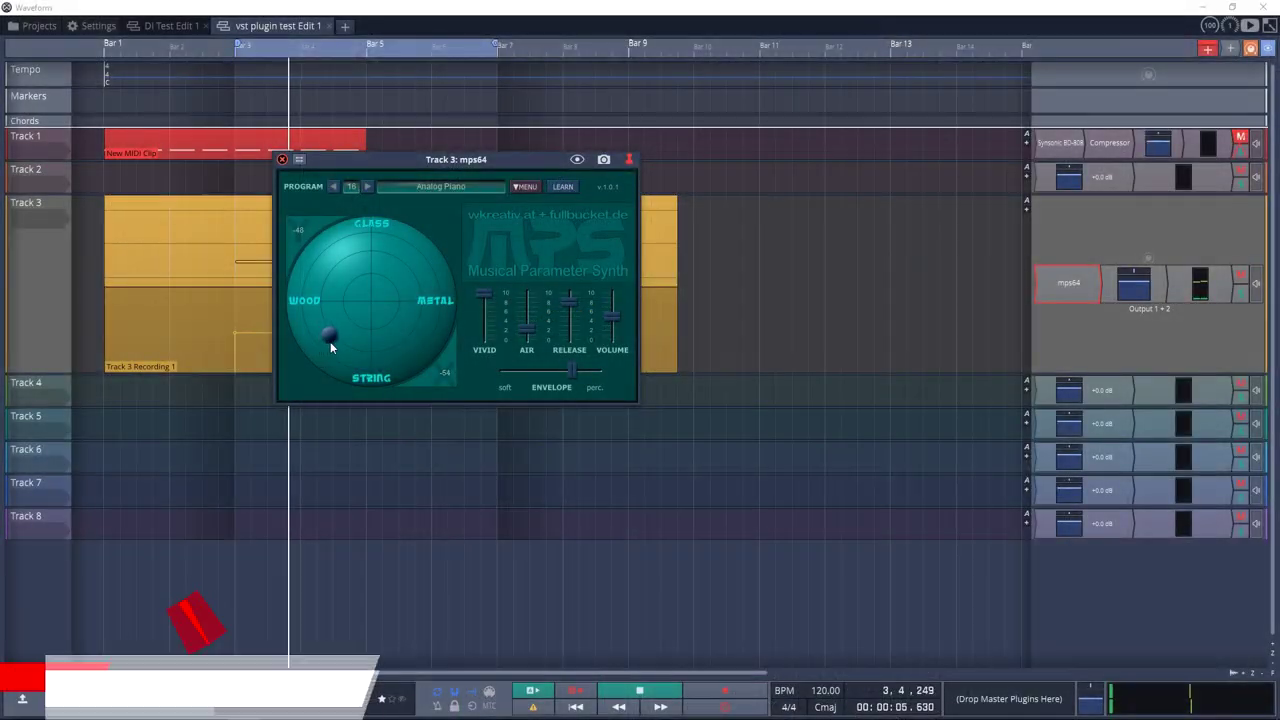
drag(330, 341, 399, 229)
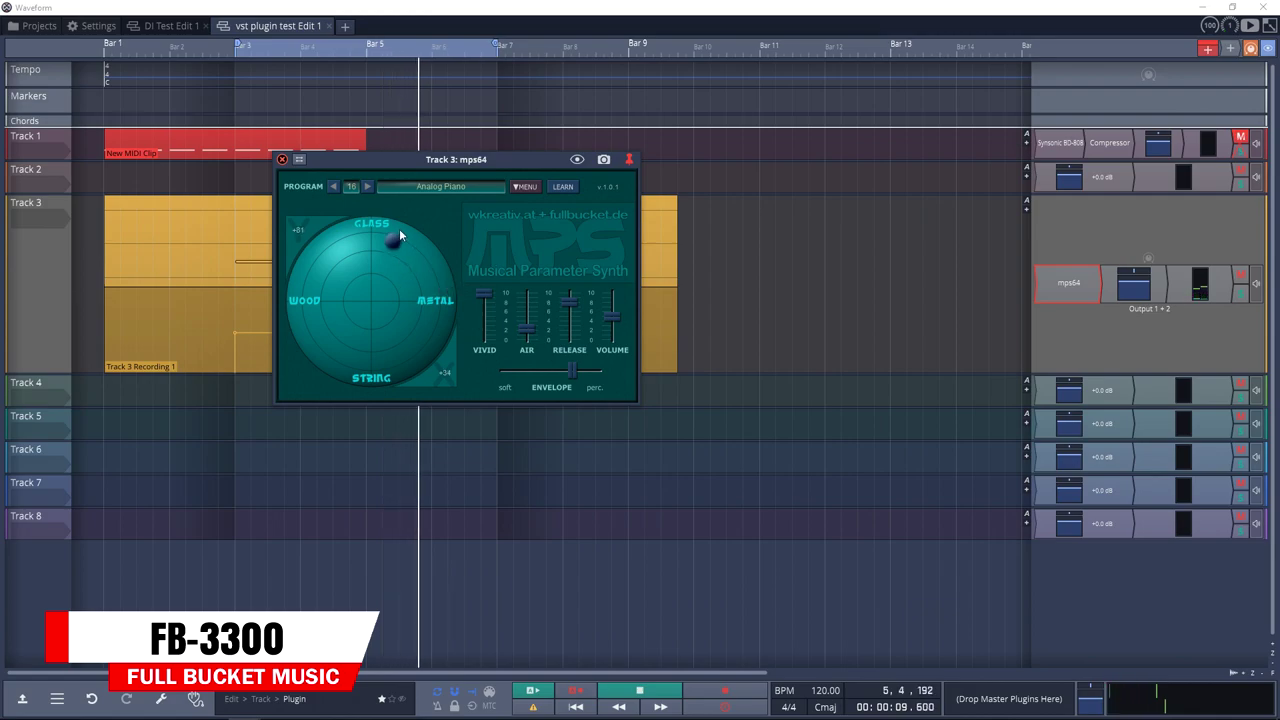
- Step past Airy Pad and DigiPad, load 21 Glasperlenspiel, halve the release and move the XY ball
click(366, 187)
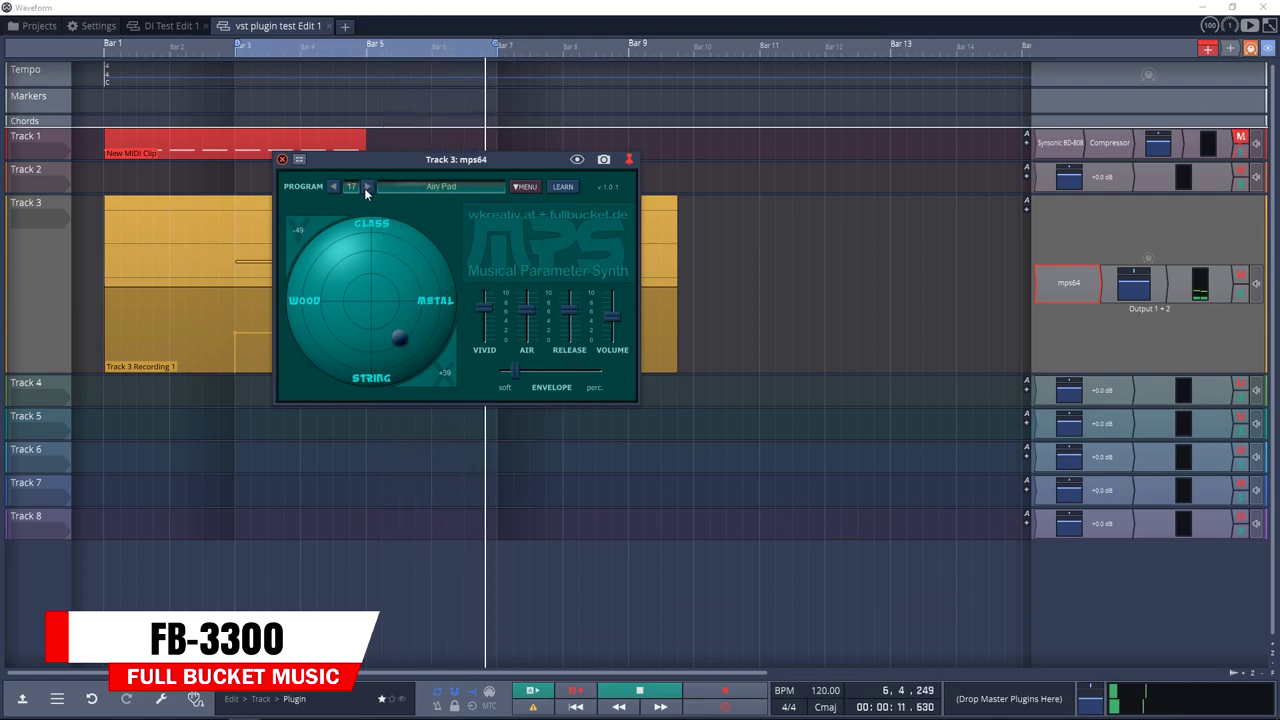
click(365, 187)
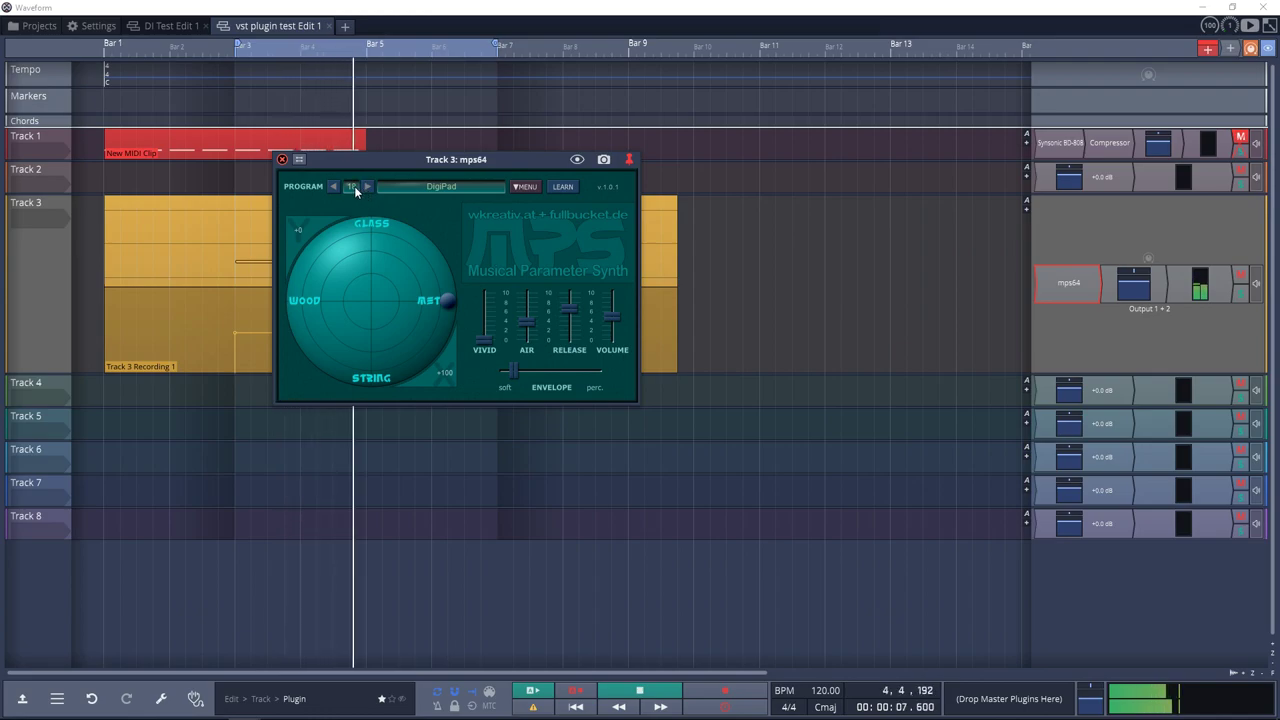
click(352, 187)
mouse_move(380, 215)
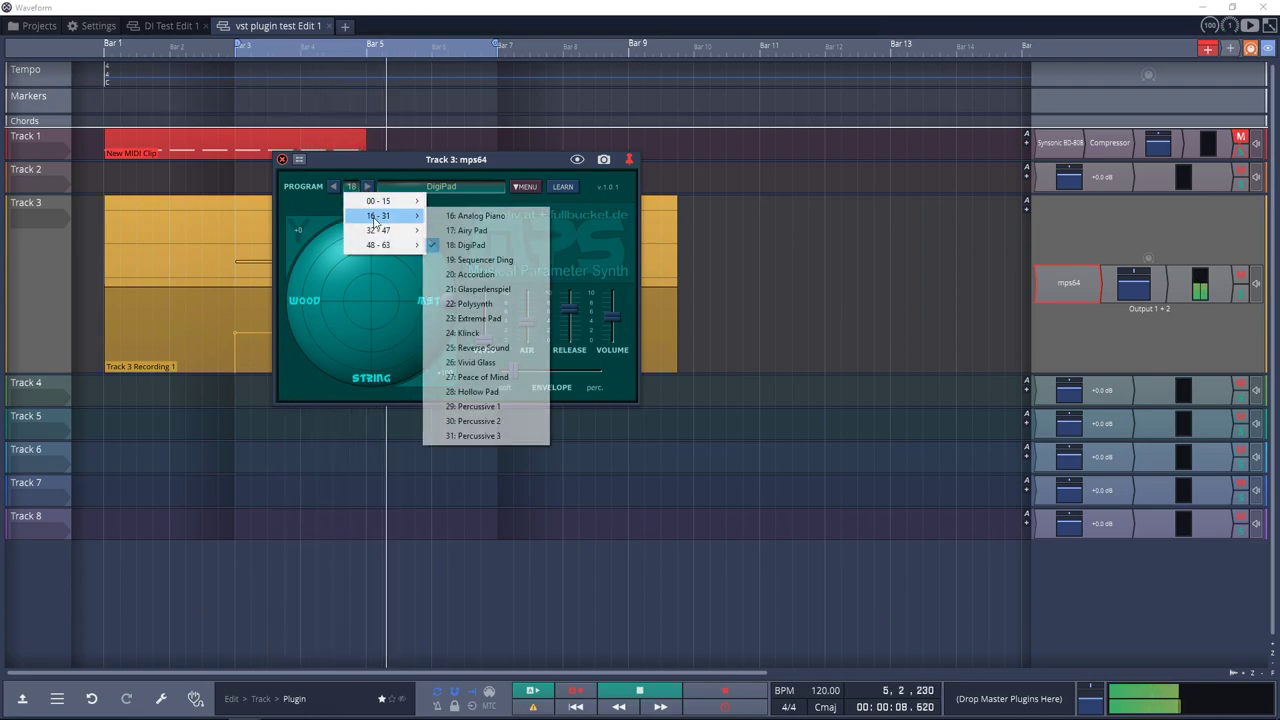
click(474, 288)
drag(569, 298, 513, 374)
drag(376, 223, 411, 327)
- Step to 22 Polysynth, then load program 20 Accordion from the program list
click(366, 186)
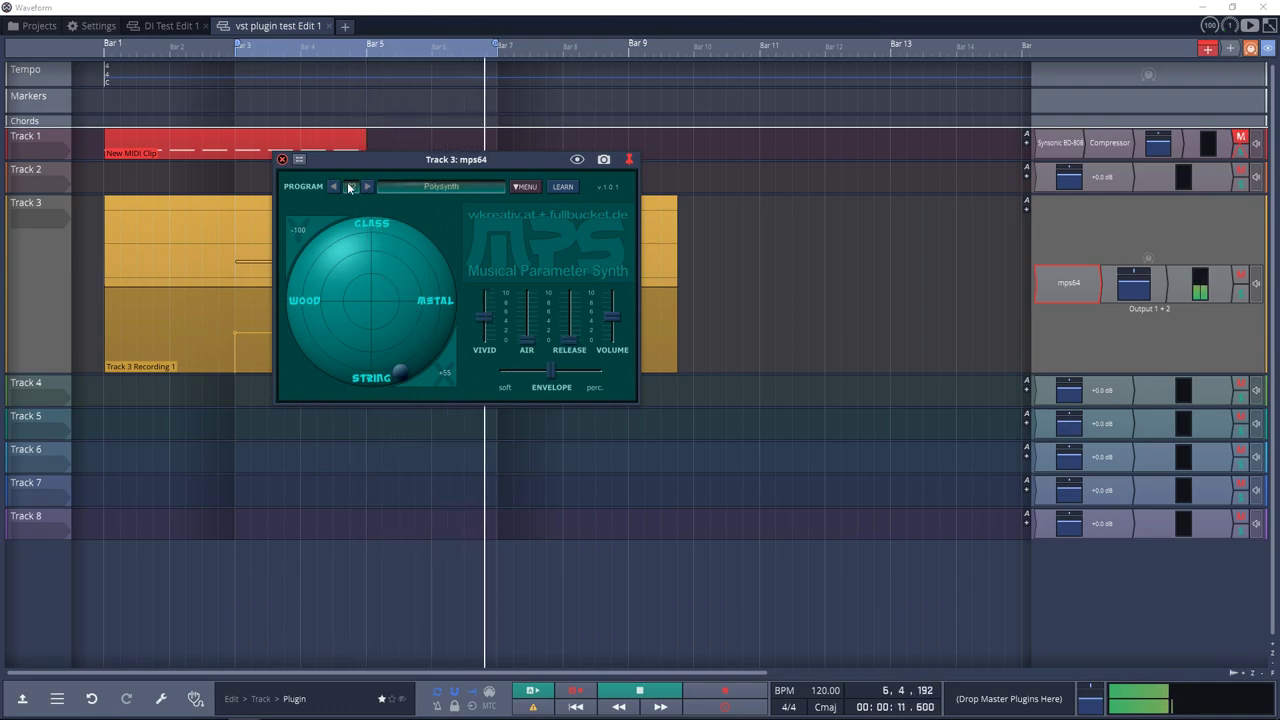
click(350, 186)
mouse_move(378, 215)
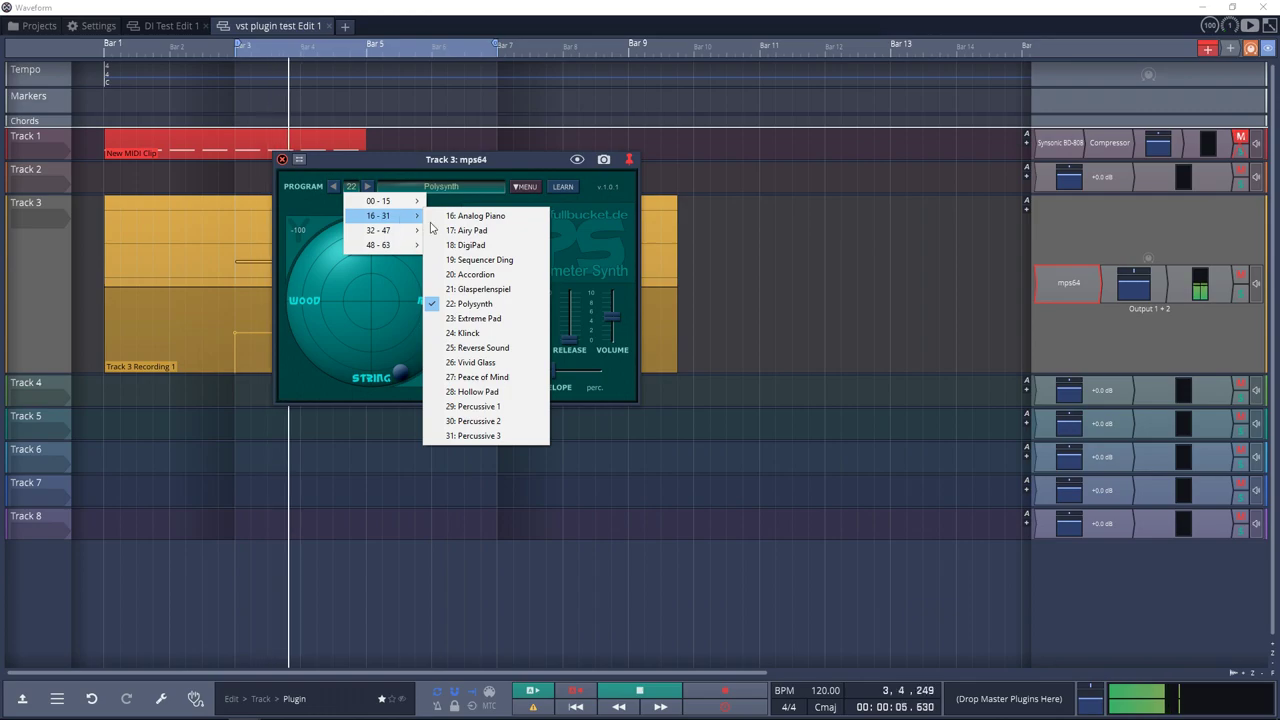
click(479, 274)
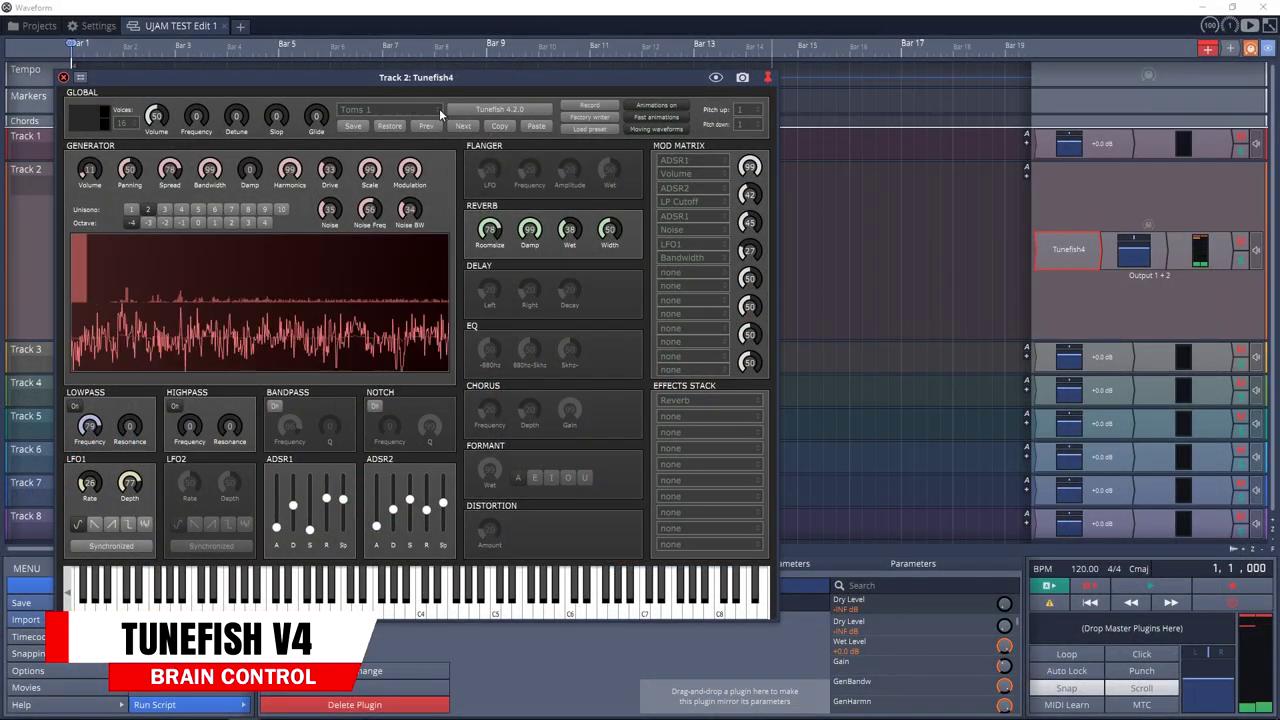
- Load Tunefish4's Oioi Bass 1 preset and play a sliding note on the on-screen keys
click(437, 109)
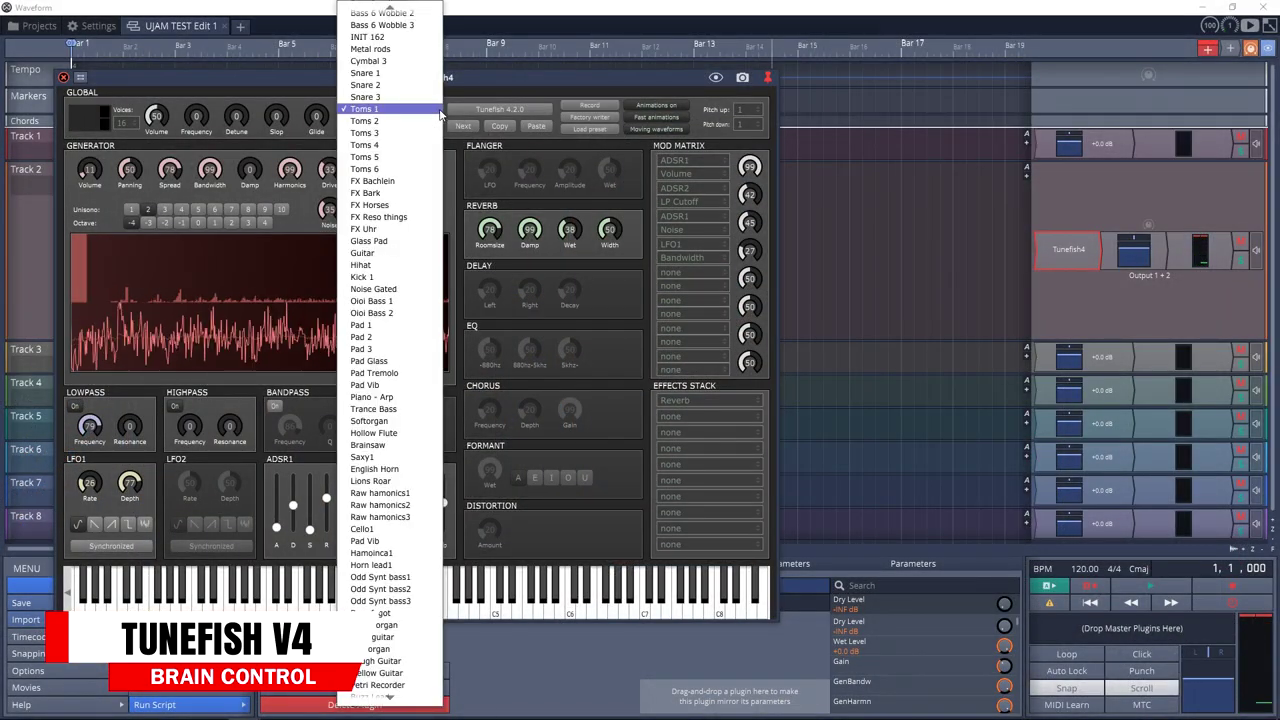
click(390, 300)
click(269, 604)
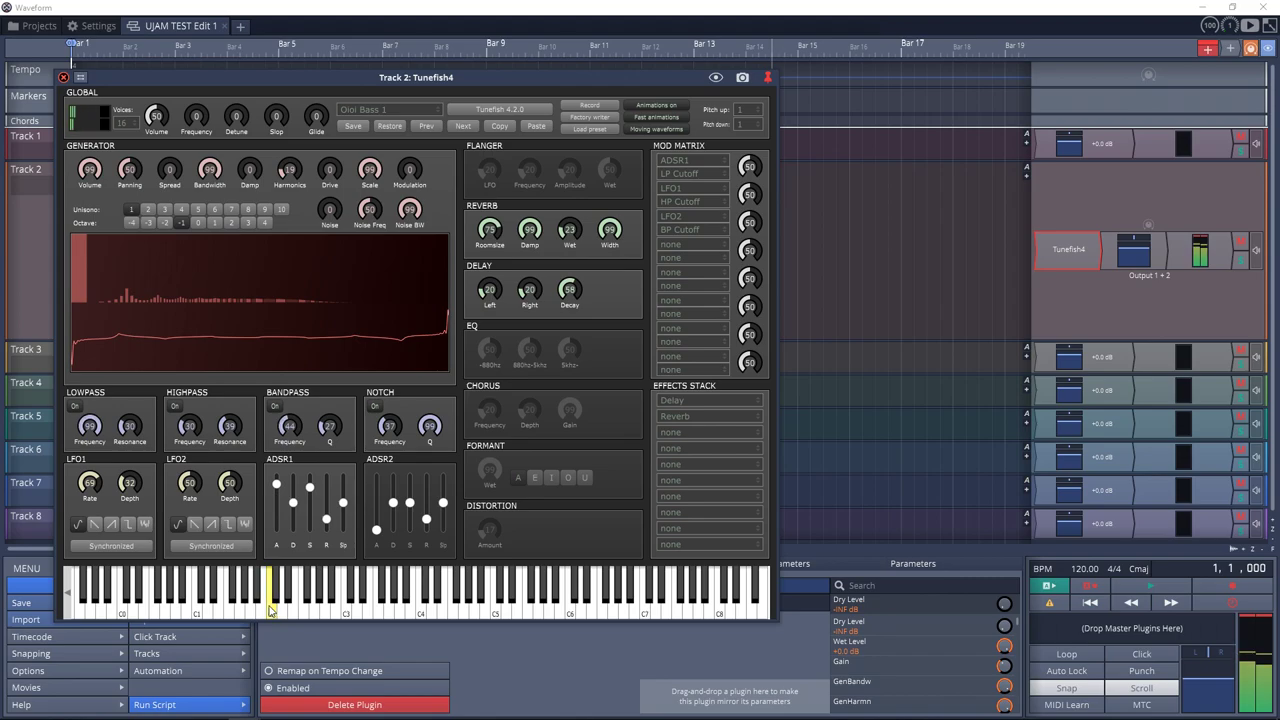
mouse_move(290, 610)
mouse_down()
mouse_move(333, 605)
mouse_move(224, 607)
mouse_up()
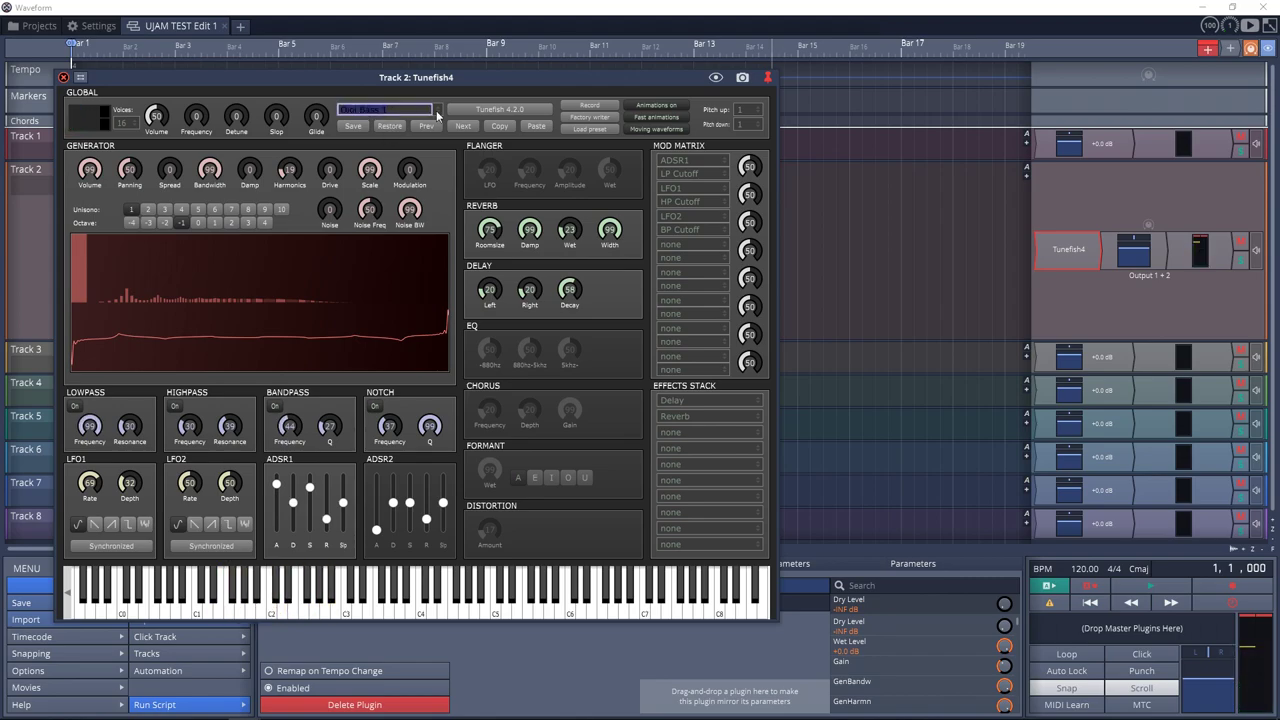
- Switch to the Odd Synt bass2 preset and glide held notes across the keyboard
click(437, 116)
click(396, 399)
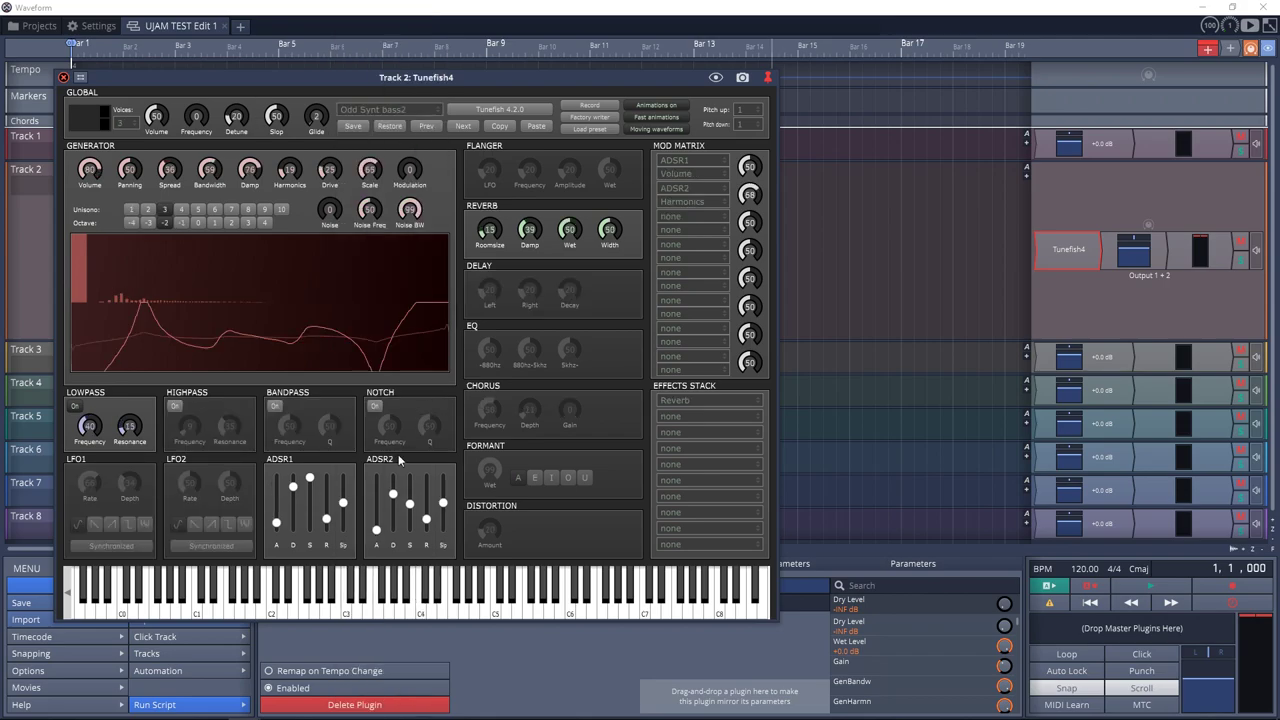
mouse_move(350, 605)
mouse_down()
mouse_move(194, 605)
mouse_move(296, 597)
mouse_up()
drag(460, 588, 497, 600)
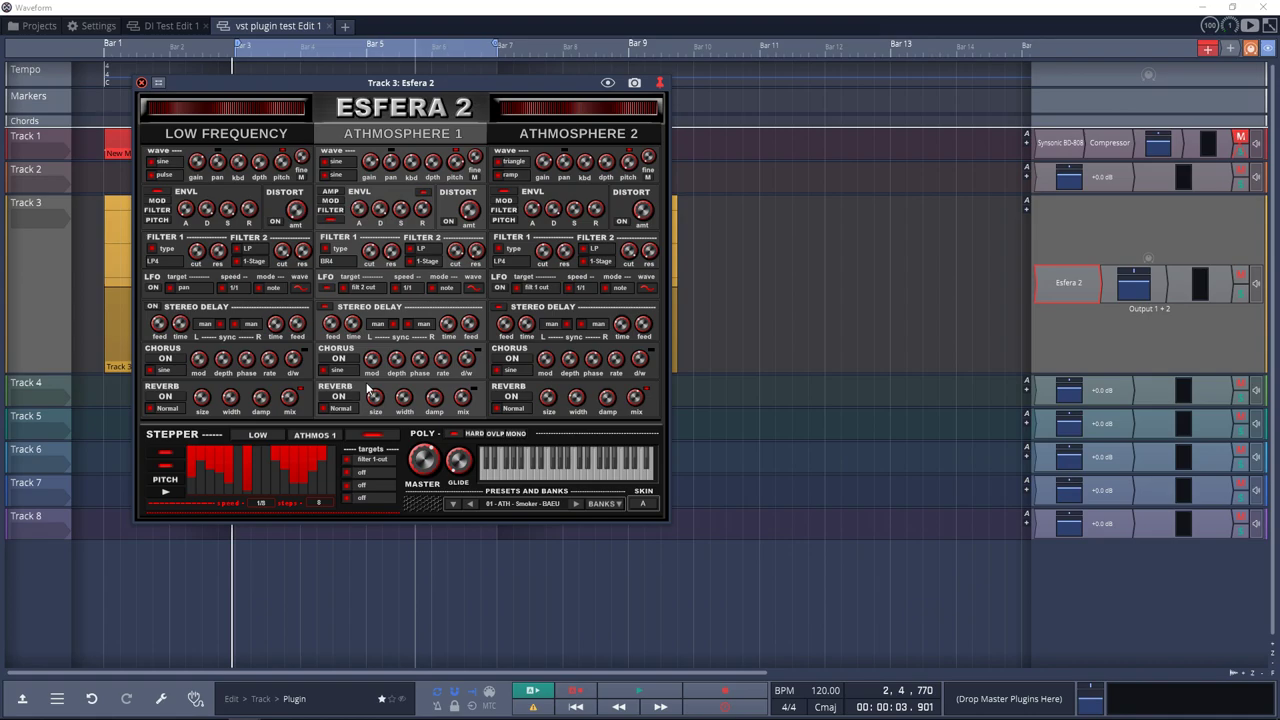
- Load the 05 - ATH - Zoomer - BAEU preset via Esfera 2's BANKS > Load Preset
click(610, 505)
click(625, 513)
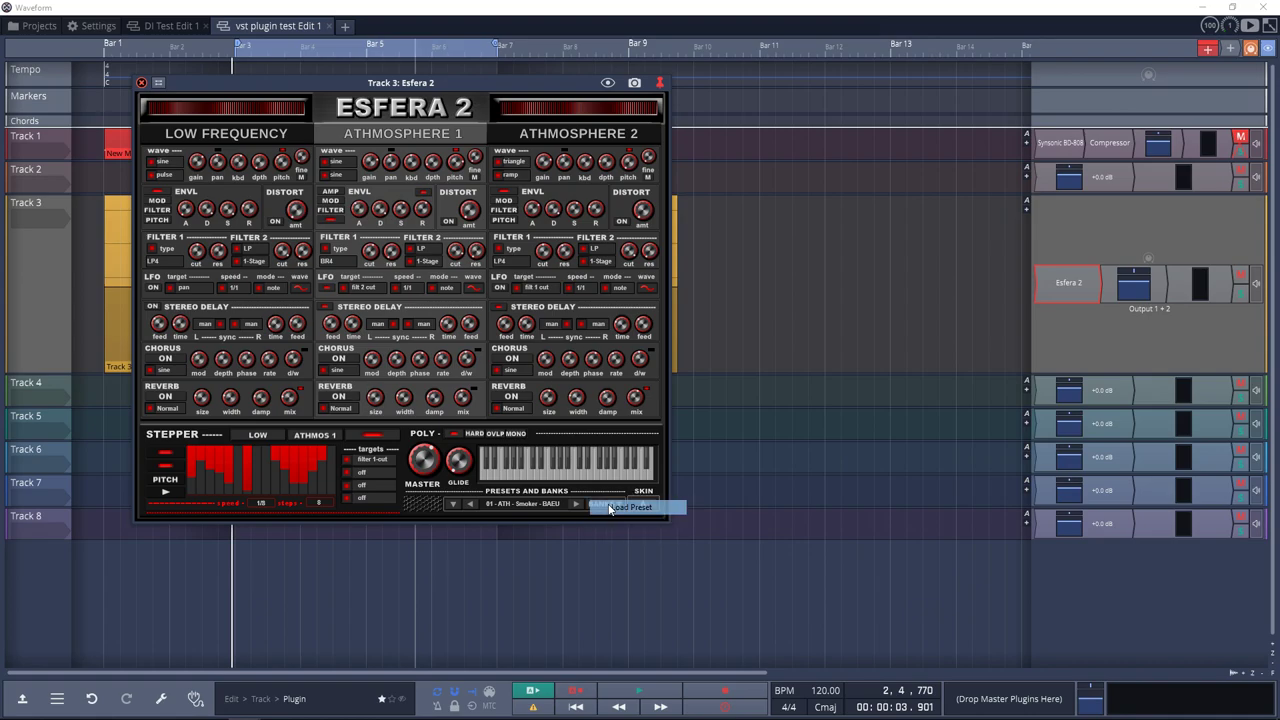
double_click(173, 400)
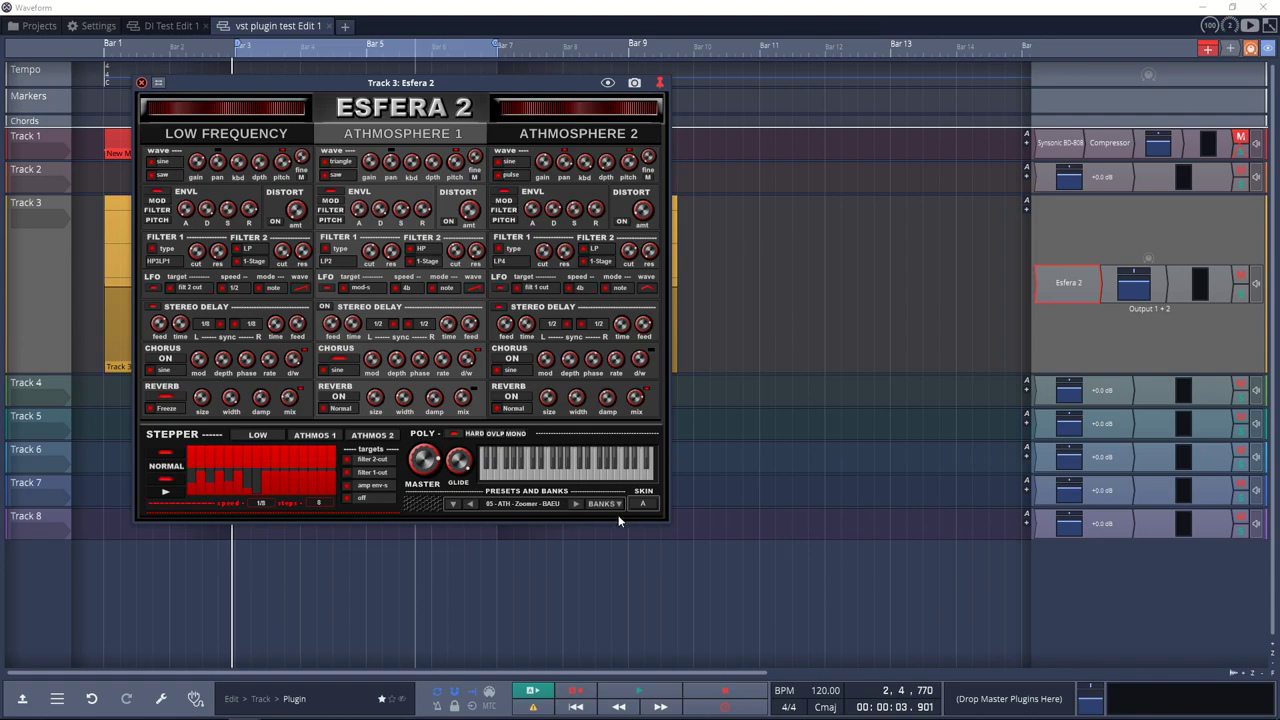
- Cycle the SKIN through grey, cream, orange, pink, green variants and back to dark grey and red
click(642, 504)
click(642, 504)
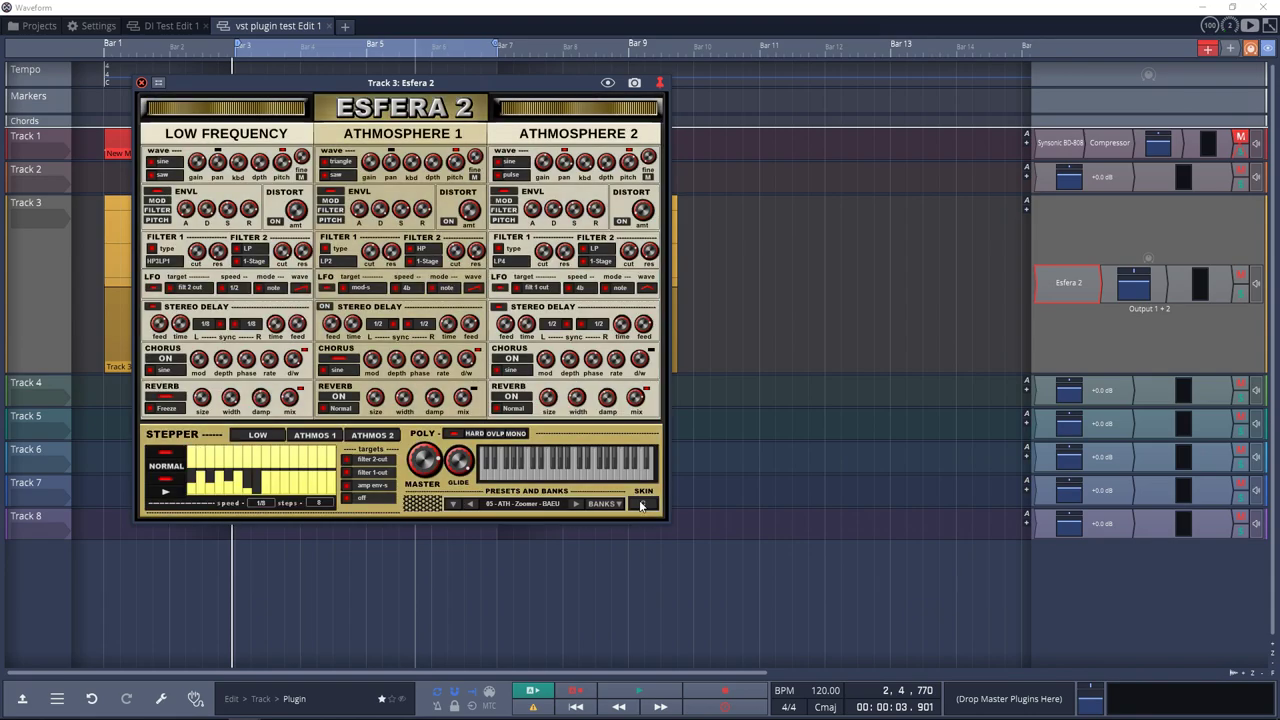
click(642, 505)
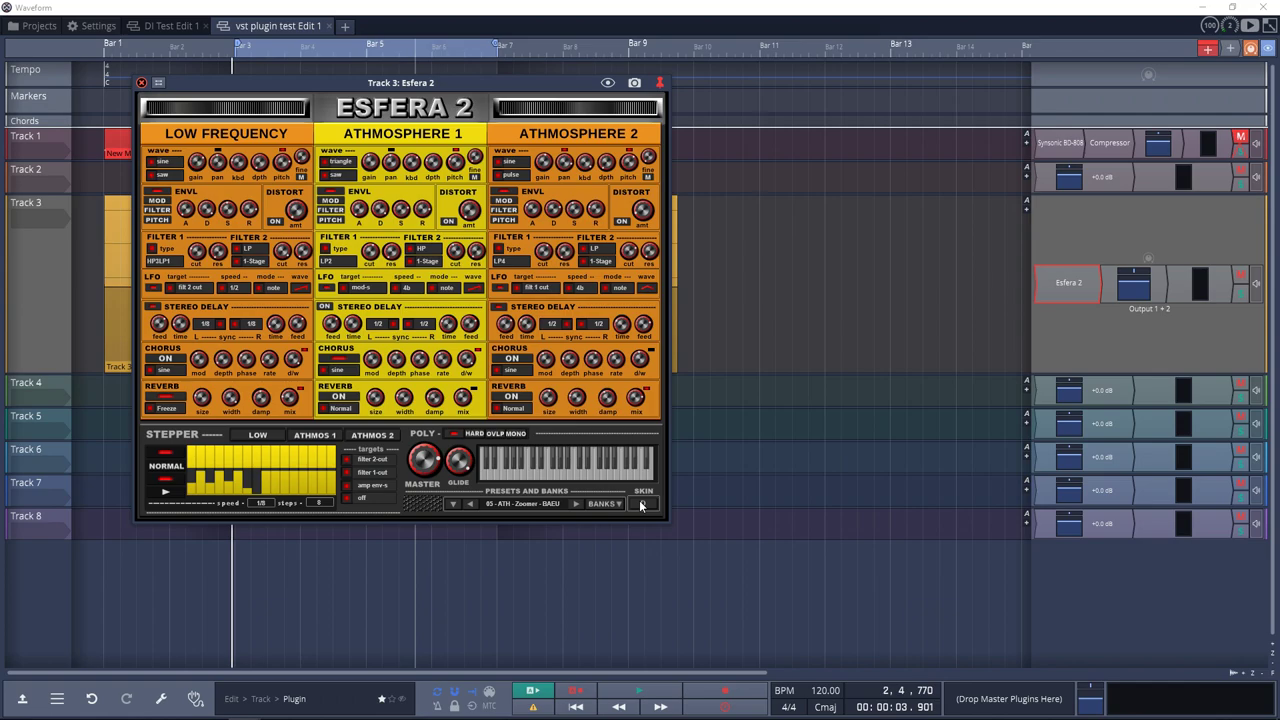
click(642, 505)
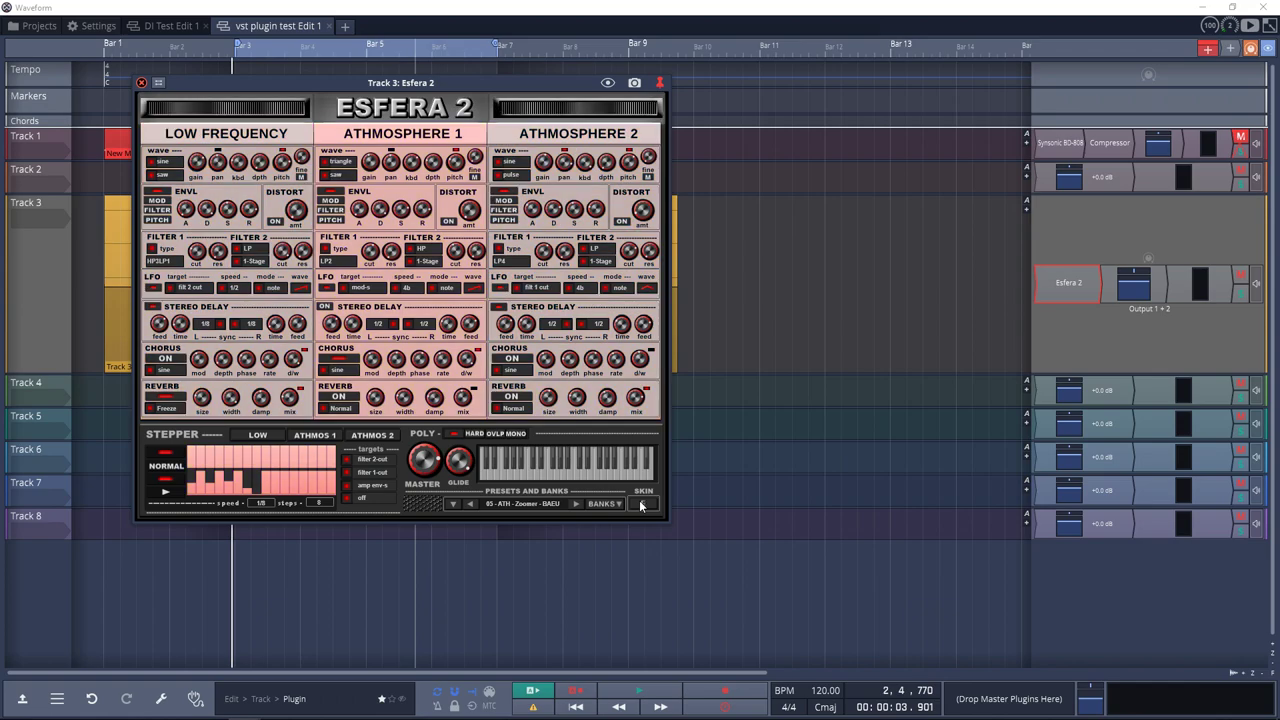
click(642, 505)
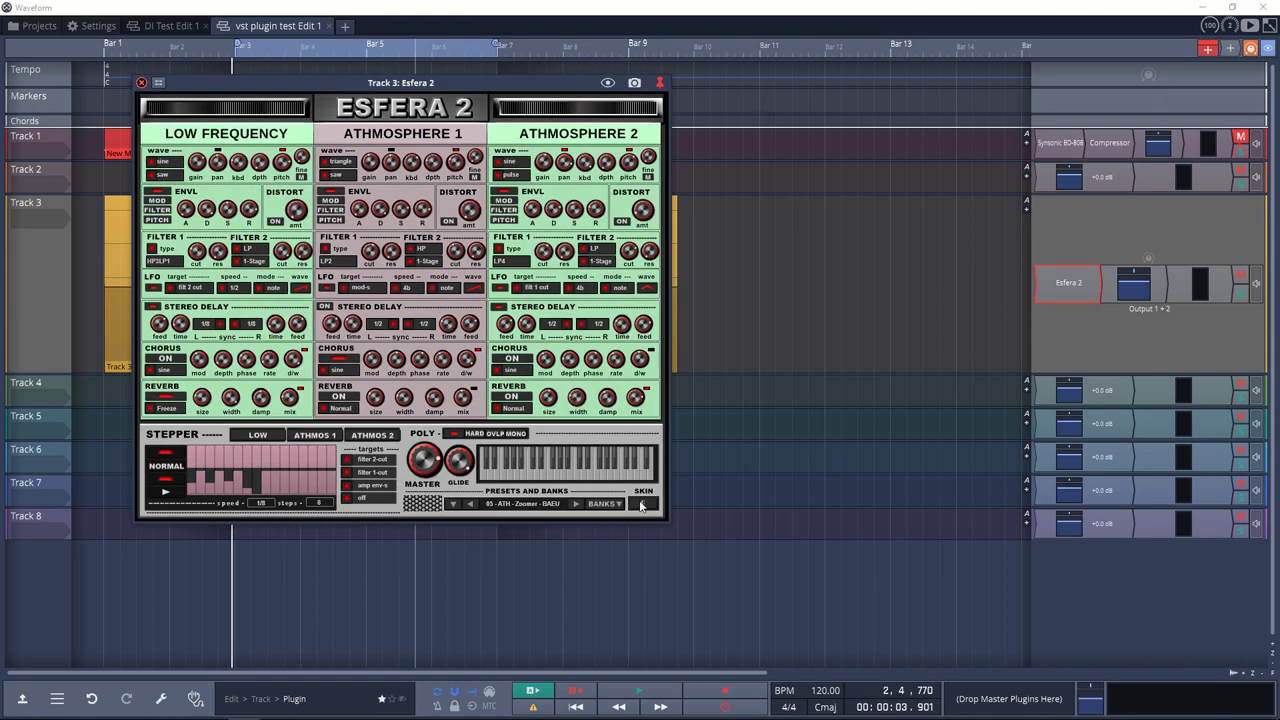
click(642, 505)
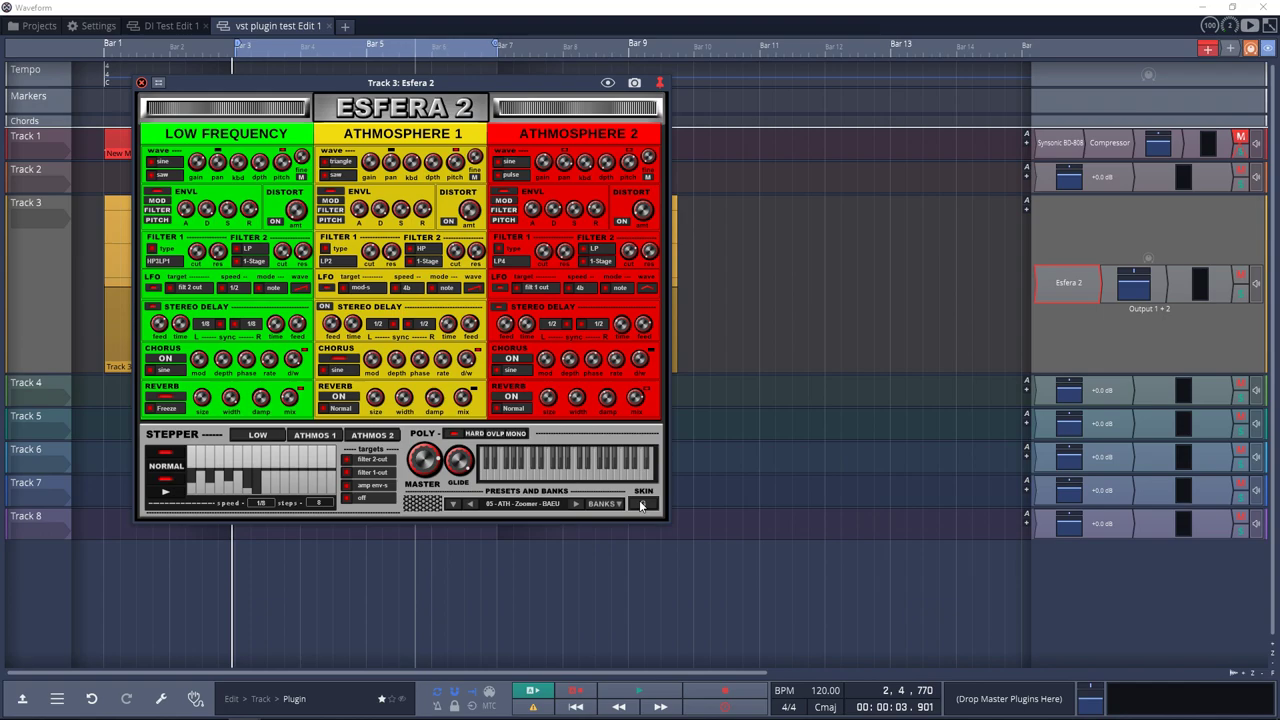
click(642, 505)
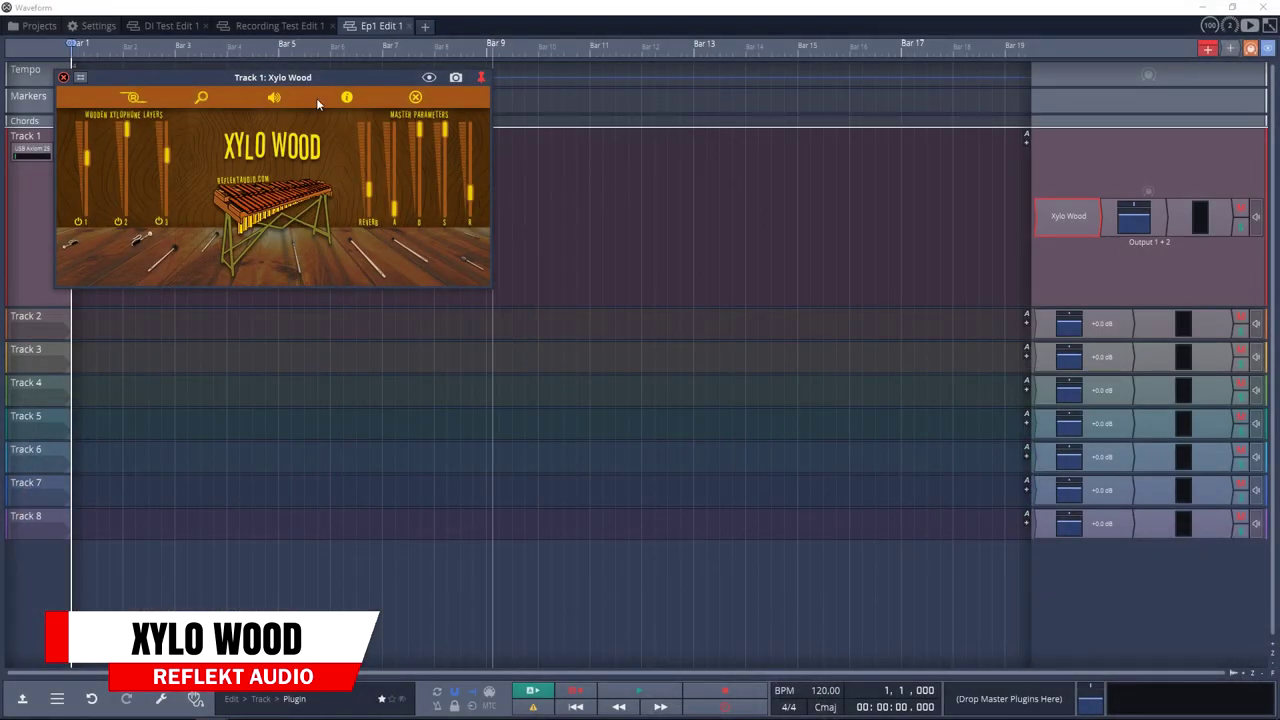
- Drag the Xylo Wood plugin window to the middle of the arrangement
drag(313, 78, 553, 206)
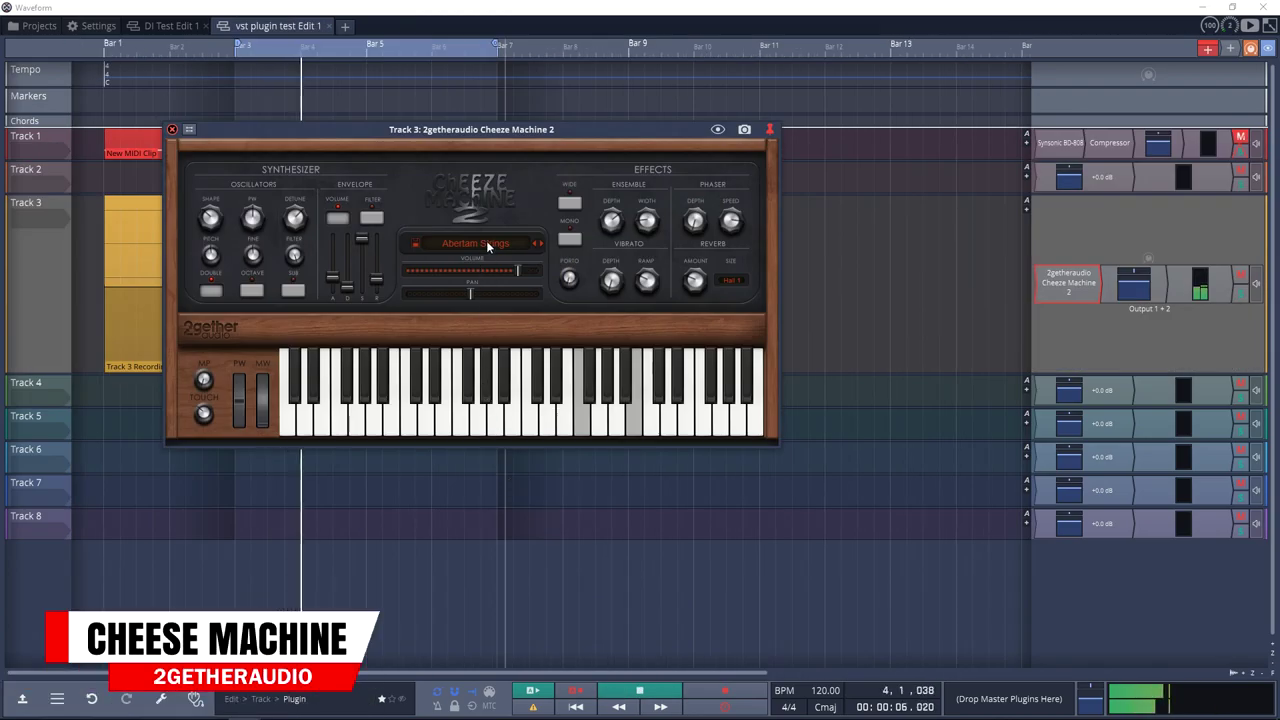
- Load the Emlett Evolution preset from Cheeze Machine 2's Pads category
click(488, 247)
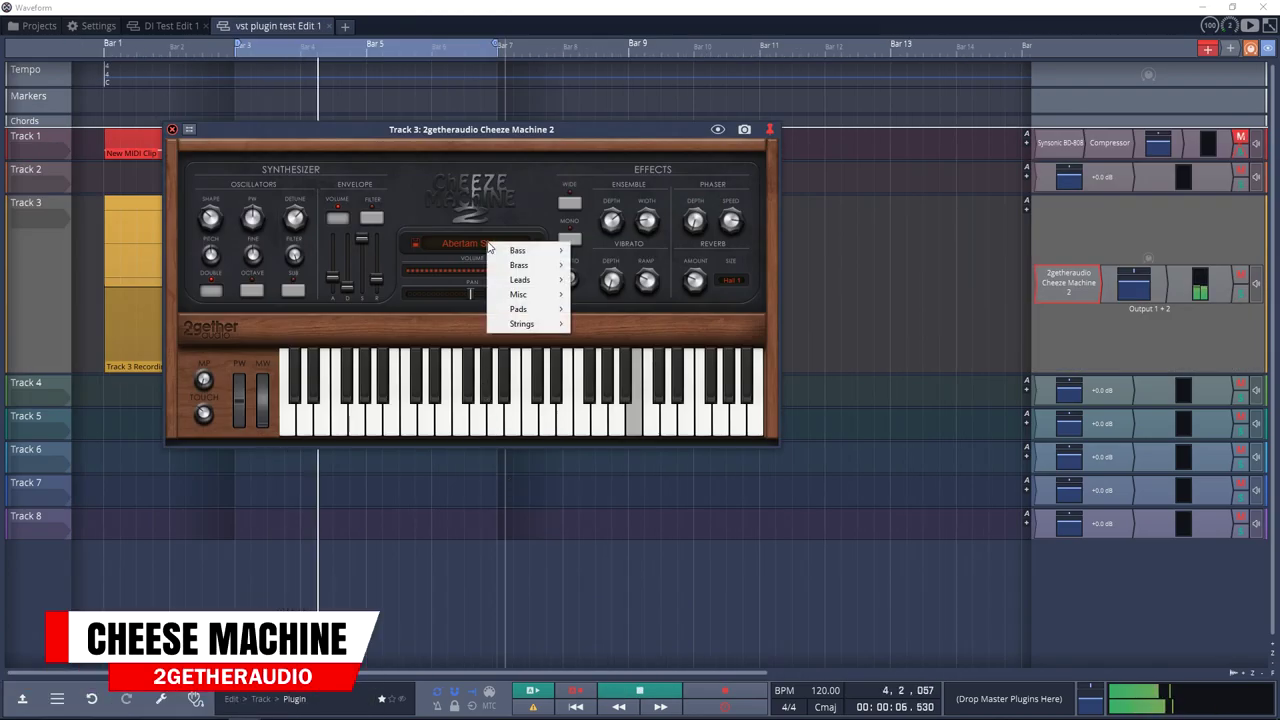
mouse_move(519, 309)
click(627, 340)
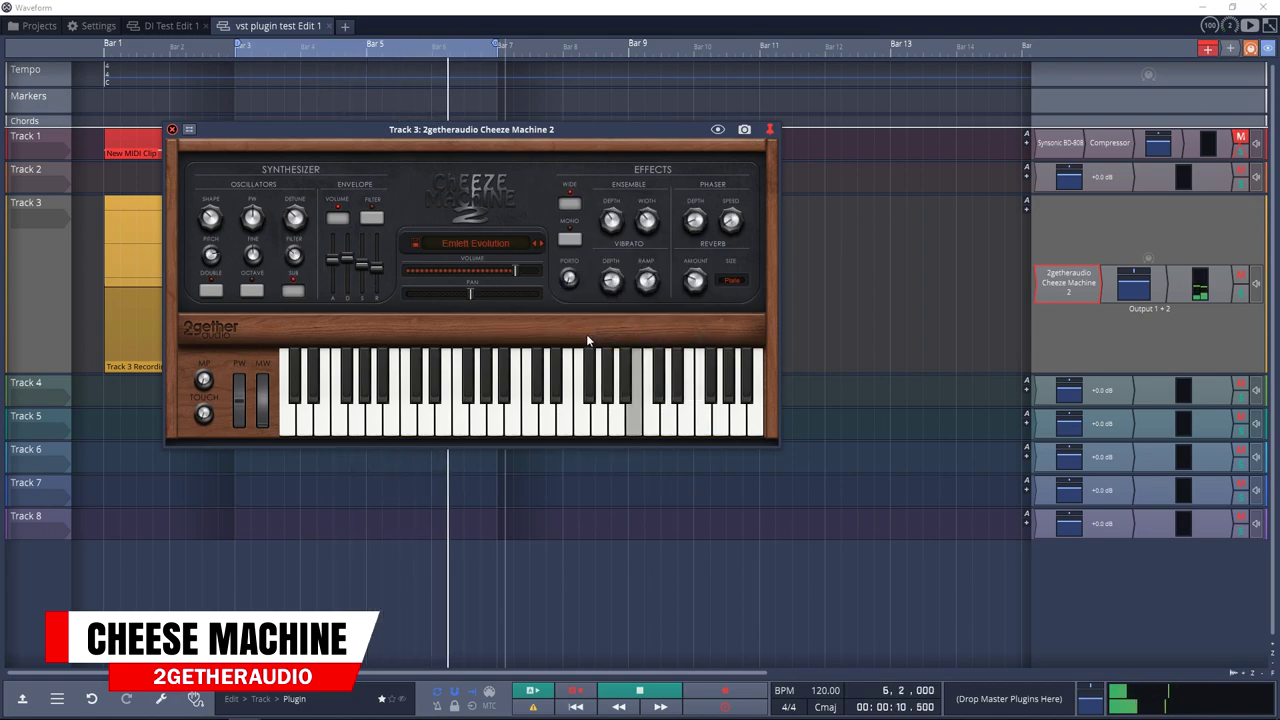
- Switch Cheeze Machine 2 to the Paniolo Bass preset
click(490, 257)
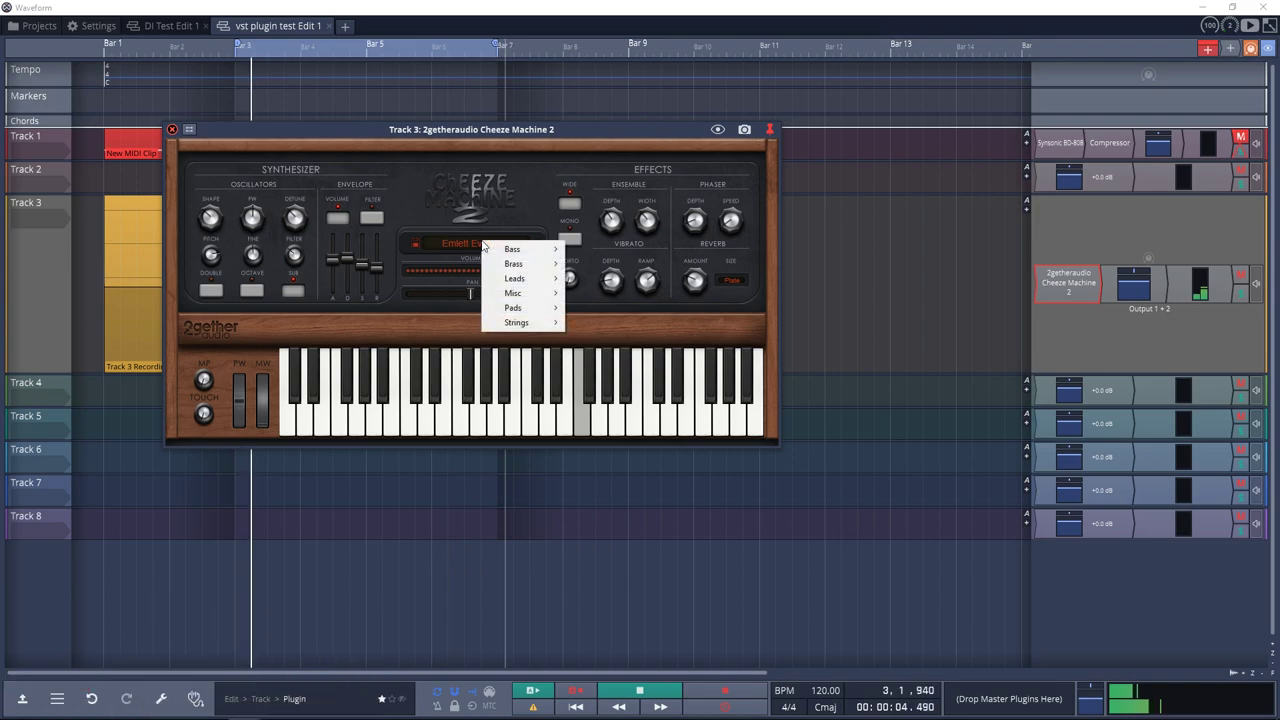
mouse_move(514, 266)
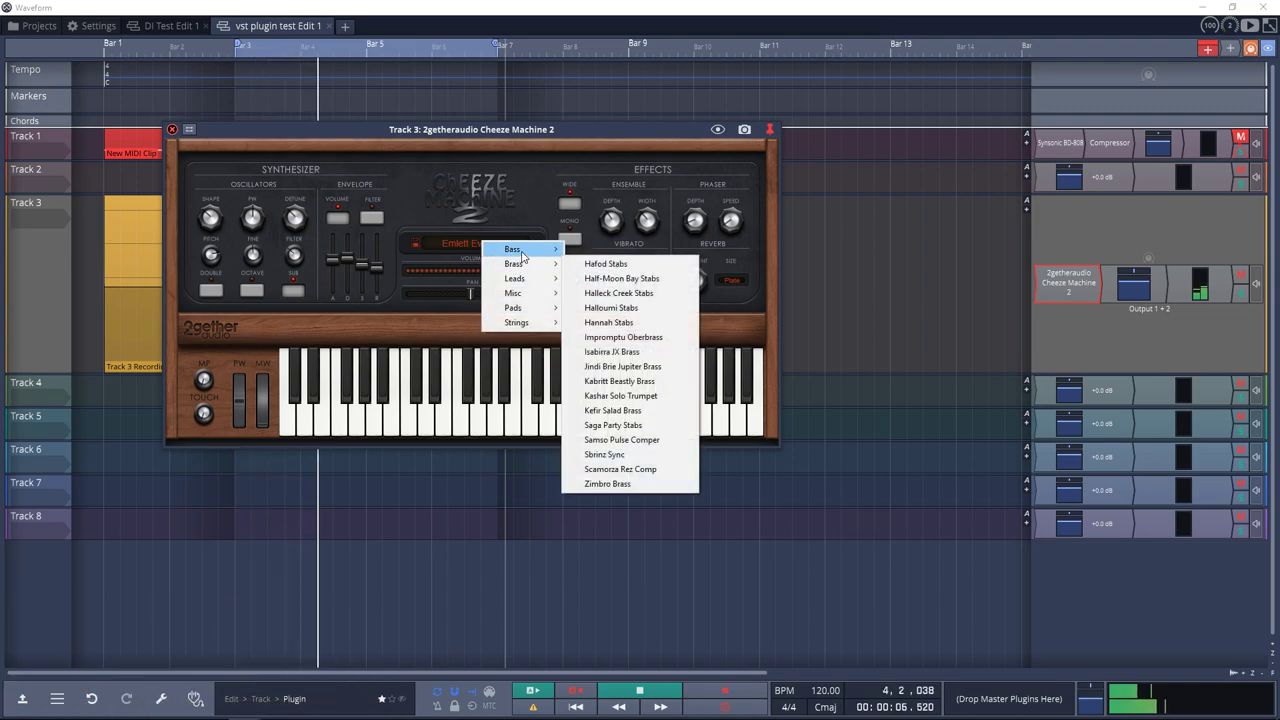
click(656, 359)
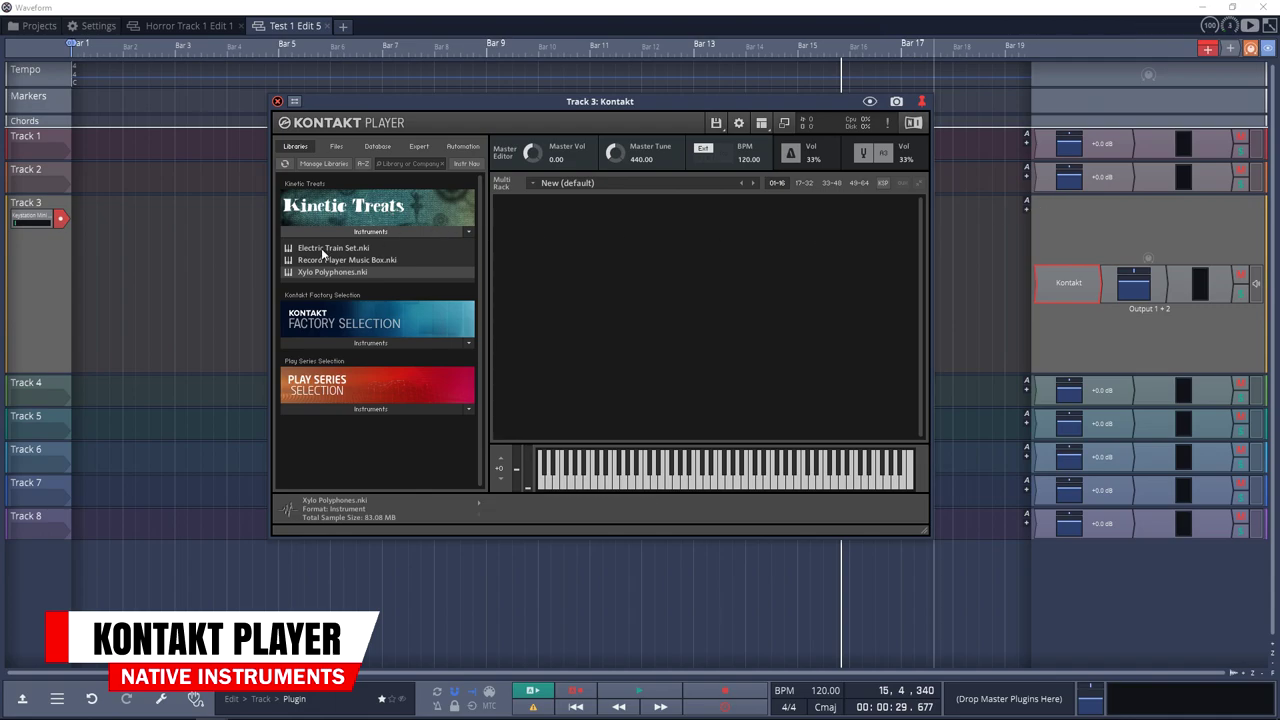
- Drag Kinetic Treats' Electric Train Set.nki into the Kontakt rack
drag(321, 248, 563, 277)
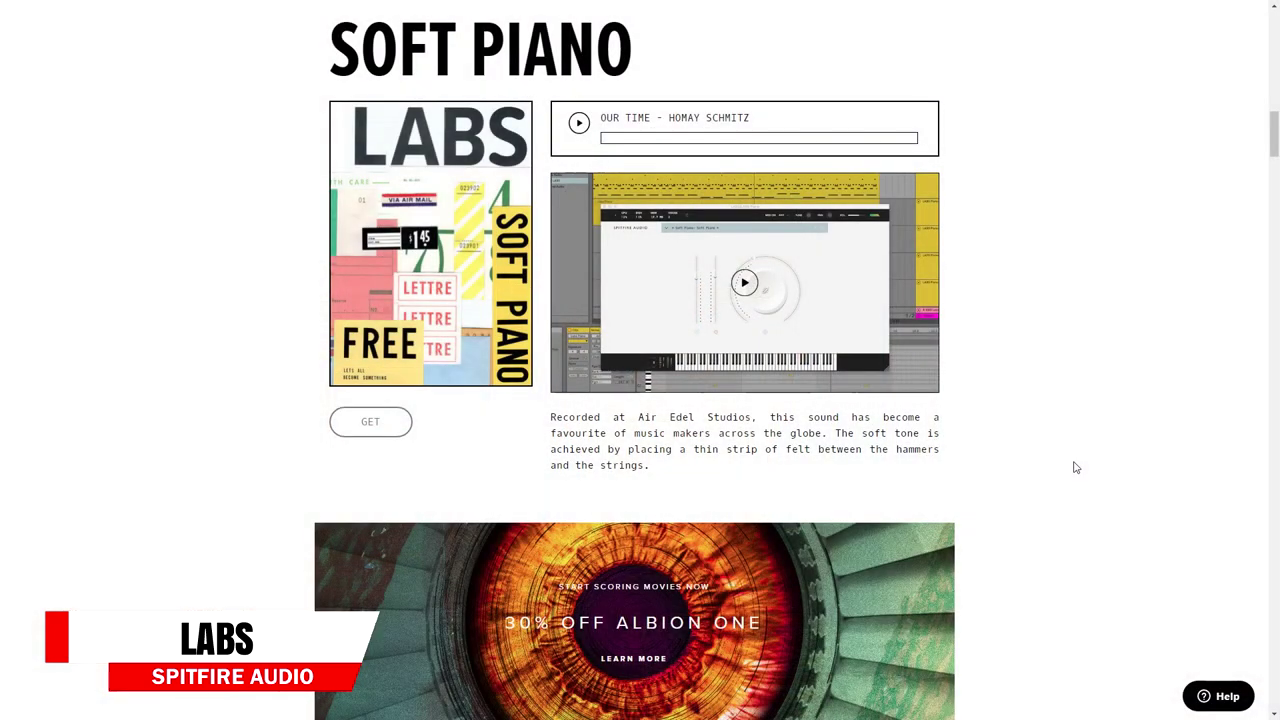
- Scroll the Spitfire LABS page down past Frozen Strings to the Synth Pads section
scroll(1071, 466, down, 7)
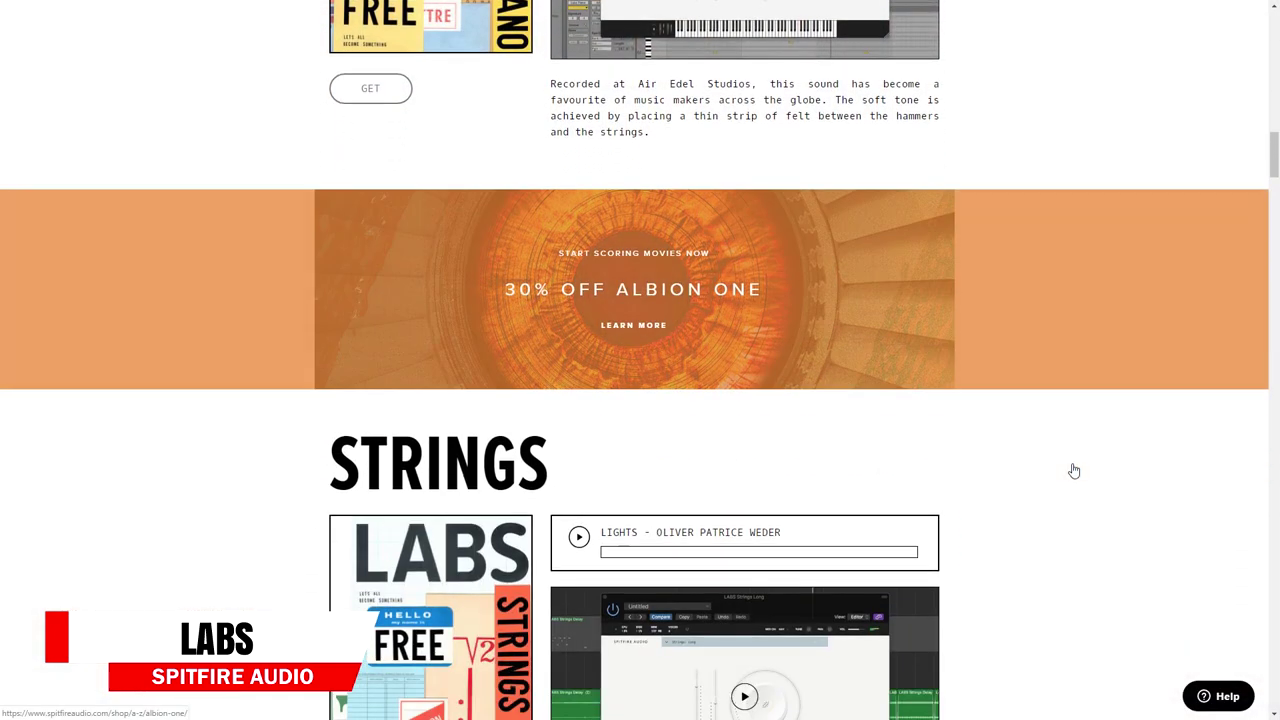
scroll(1071, 469, down, 7)
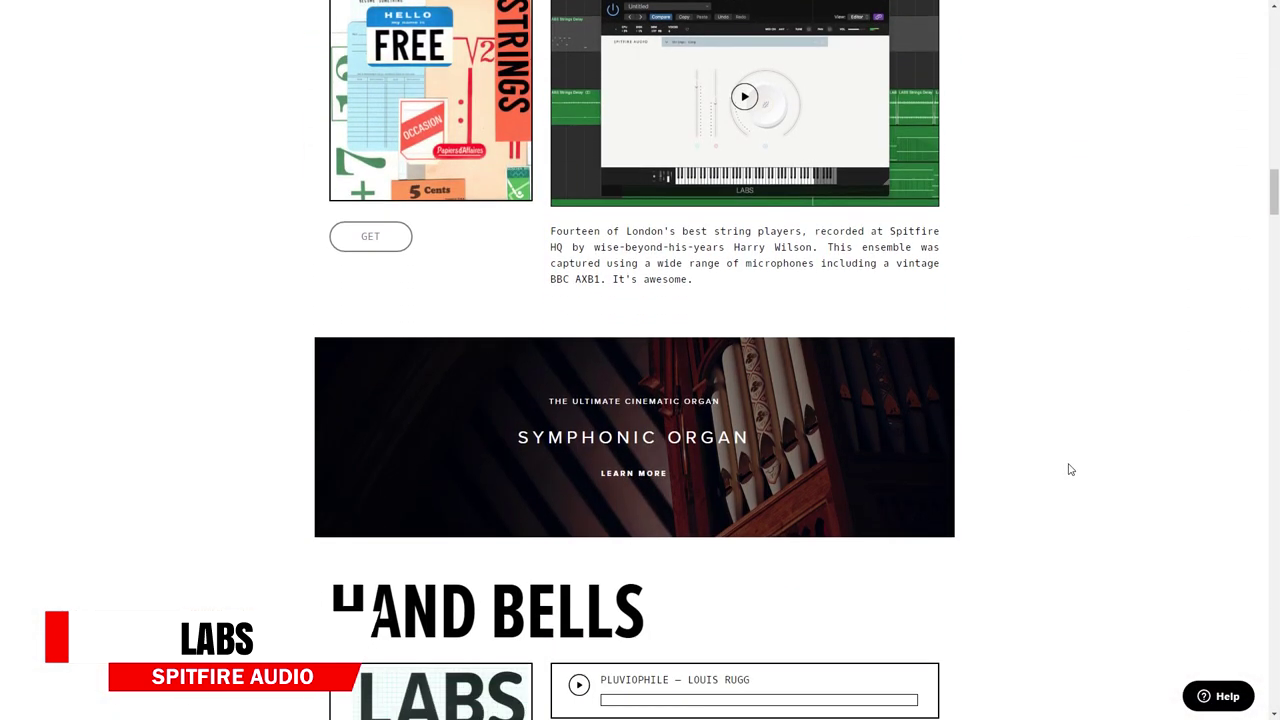
scroll(1068, 469, down, 6)
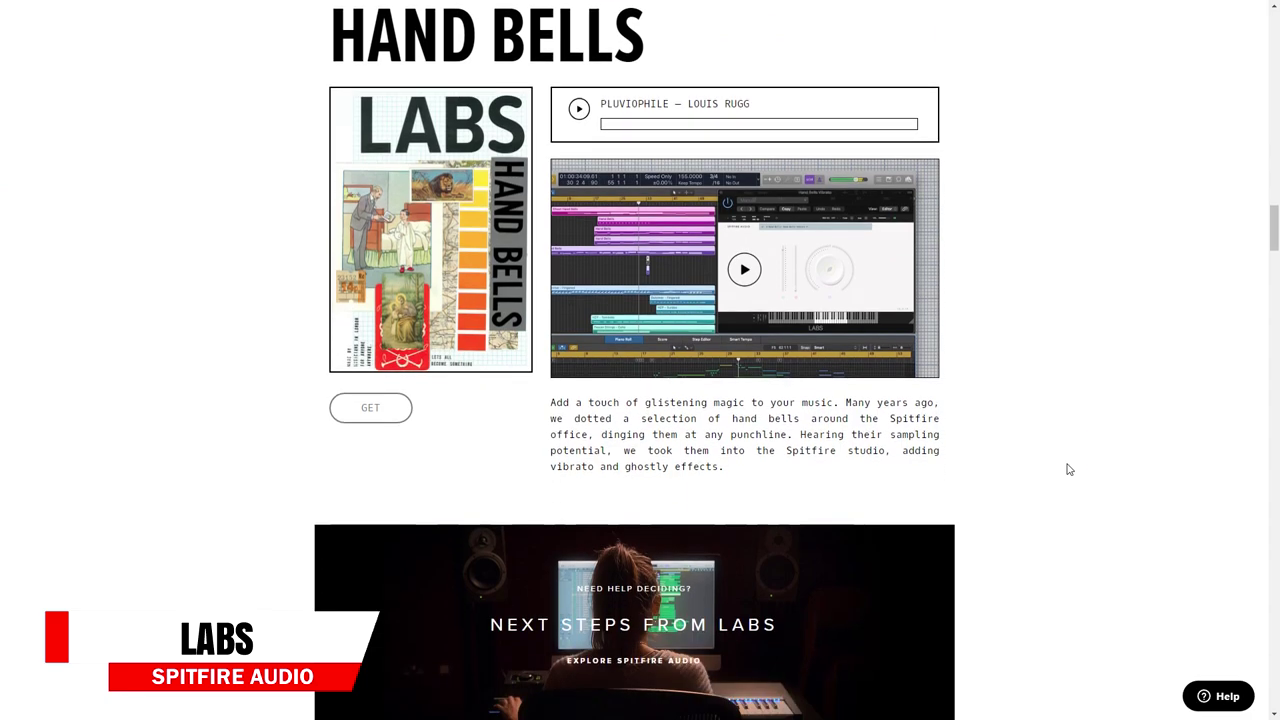
scroll(1068, 469, down, 2)
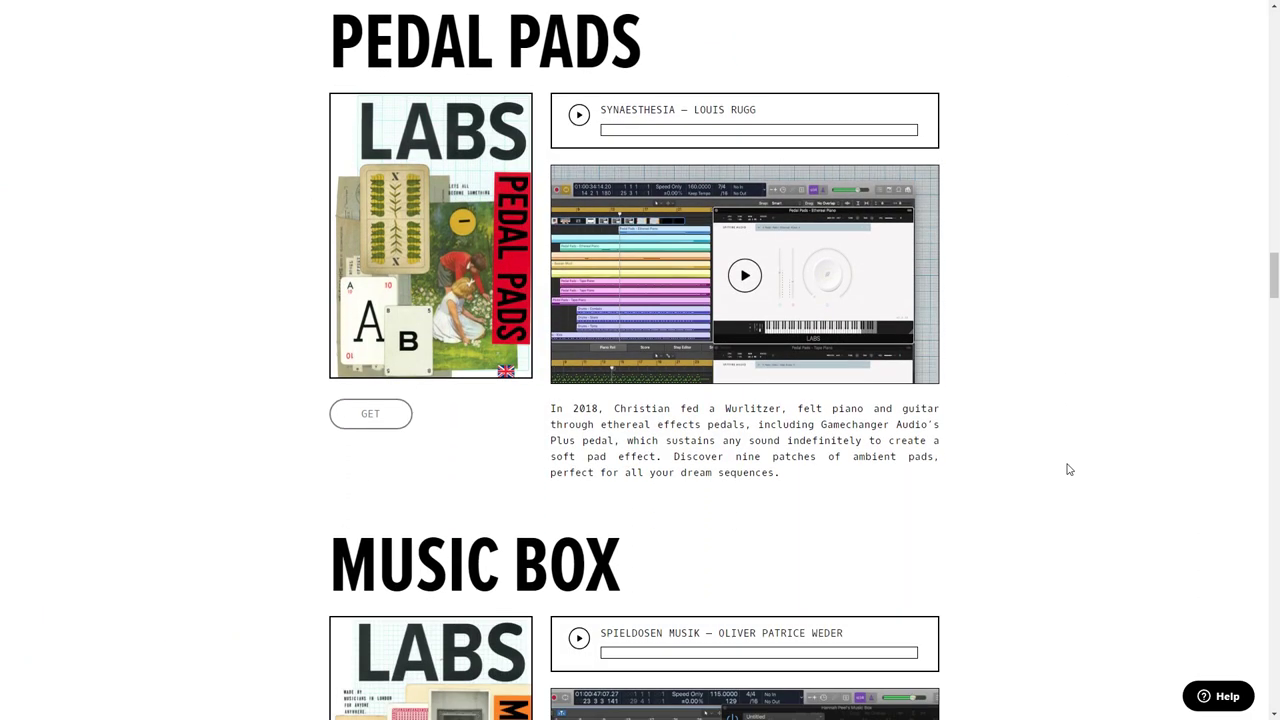
scroll(1068, 469, down, 6)
scroll(1068, 469, down, 8)
scroll(1068, 469, down, 6)
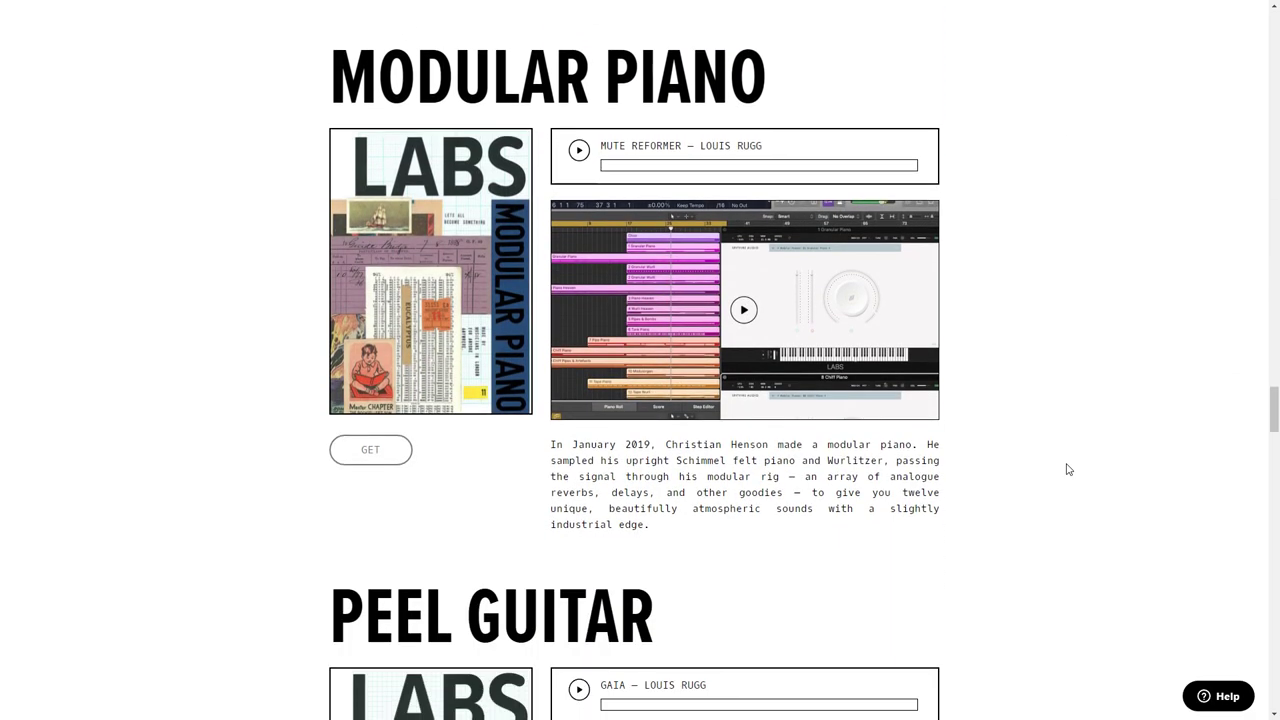
scroll(1068, 469, down, 8)
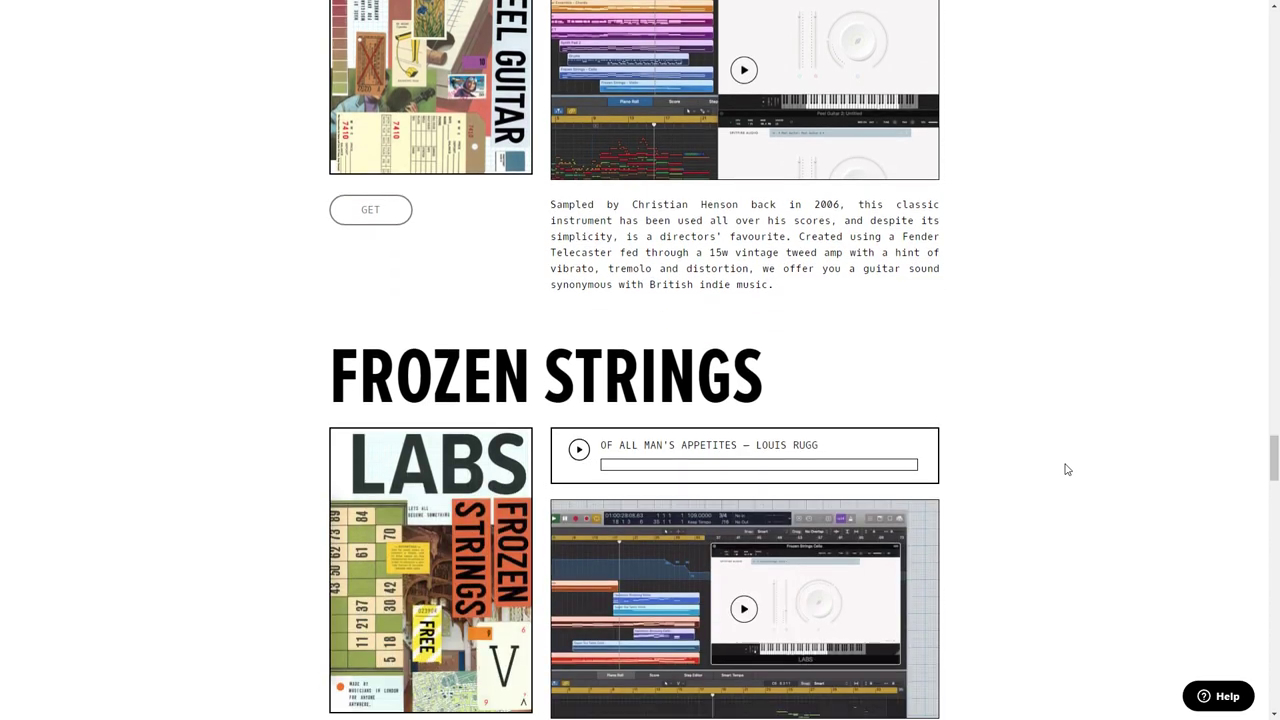
scroll(1068, 469, down, 7)
scroll(1066, 469, down, 2)
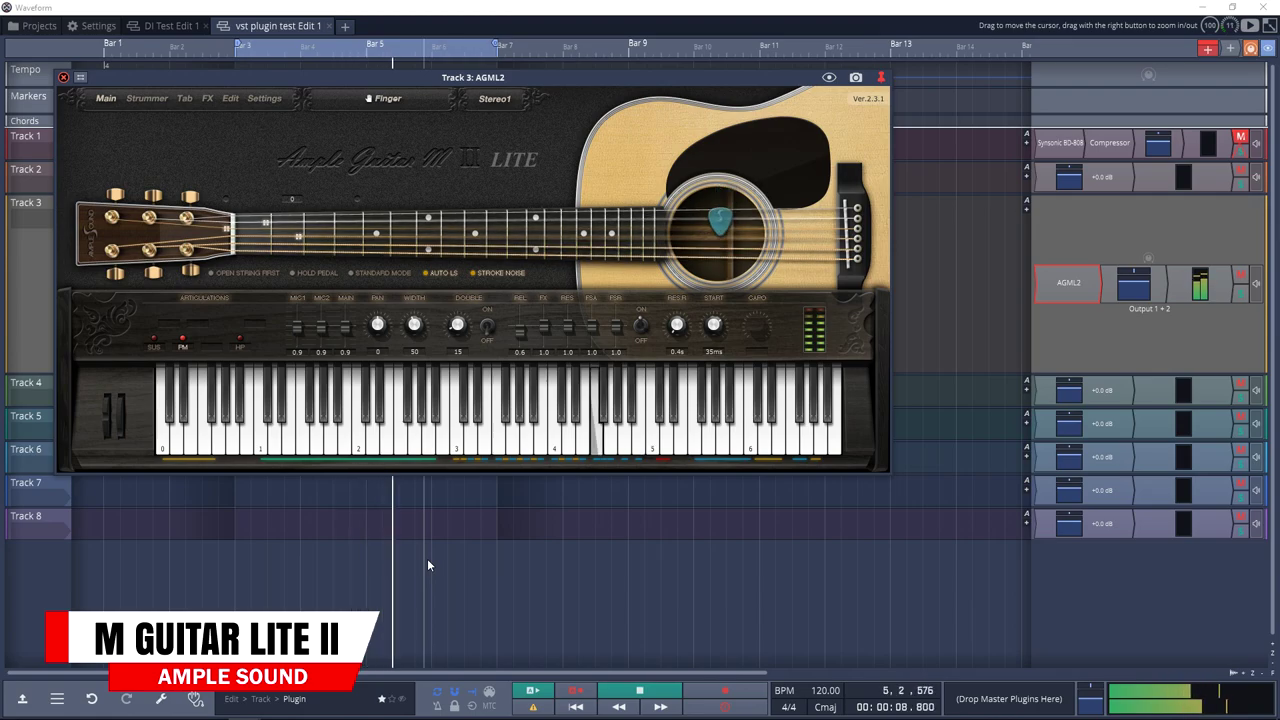
click(147, 98)
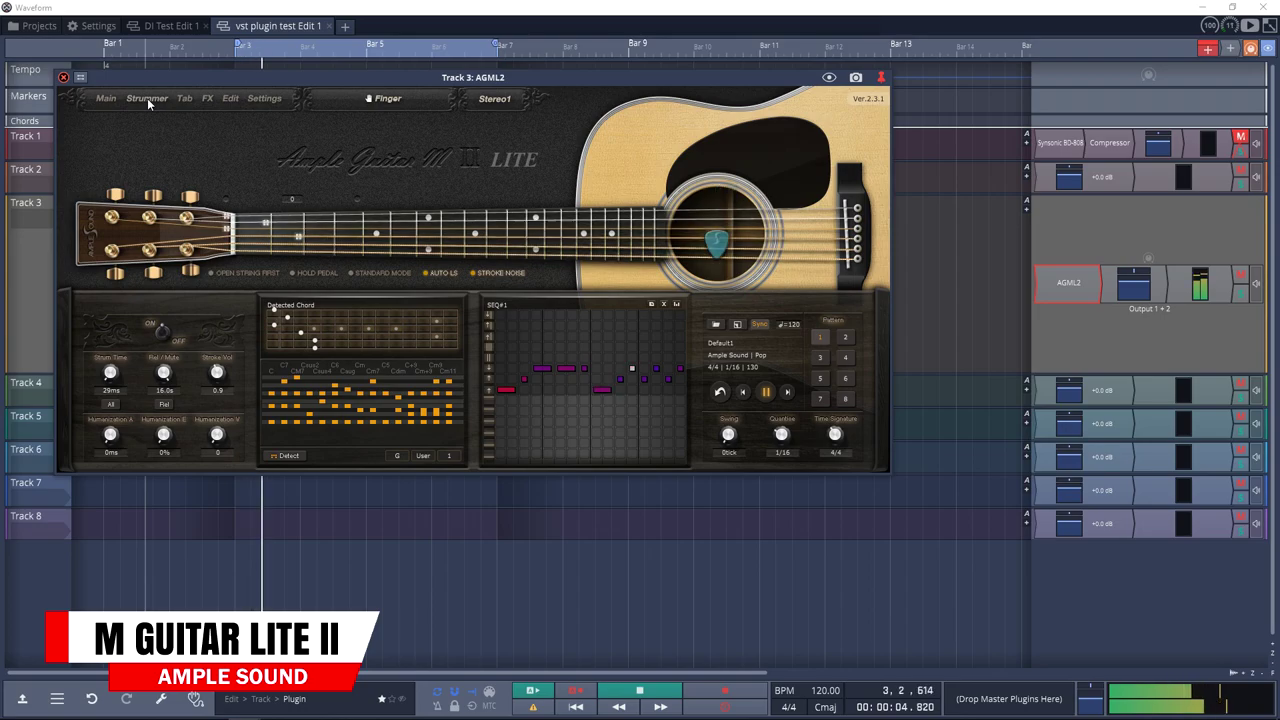
click(185, 98)
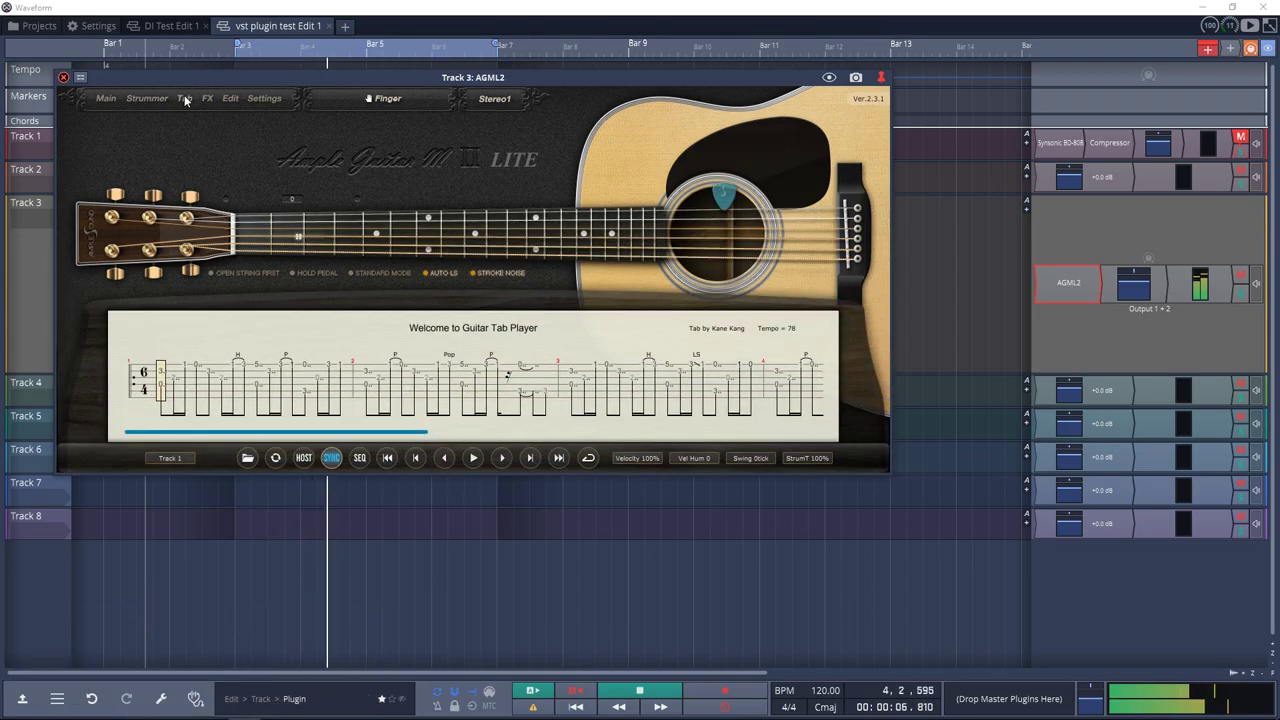
click(229, 99)
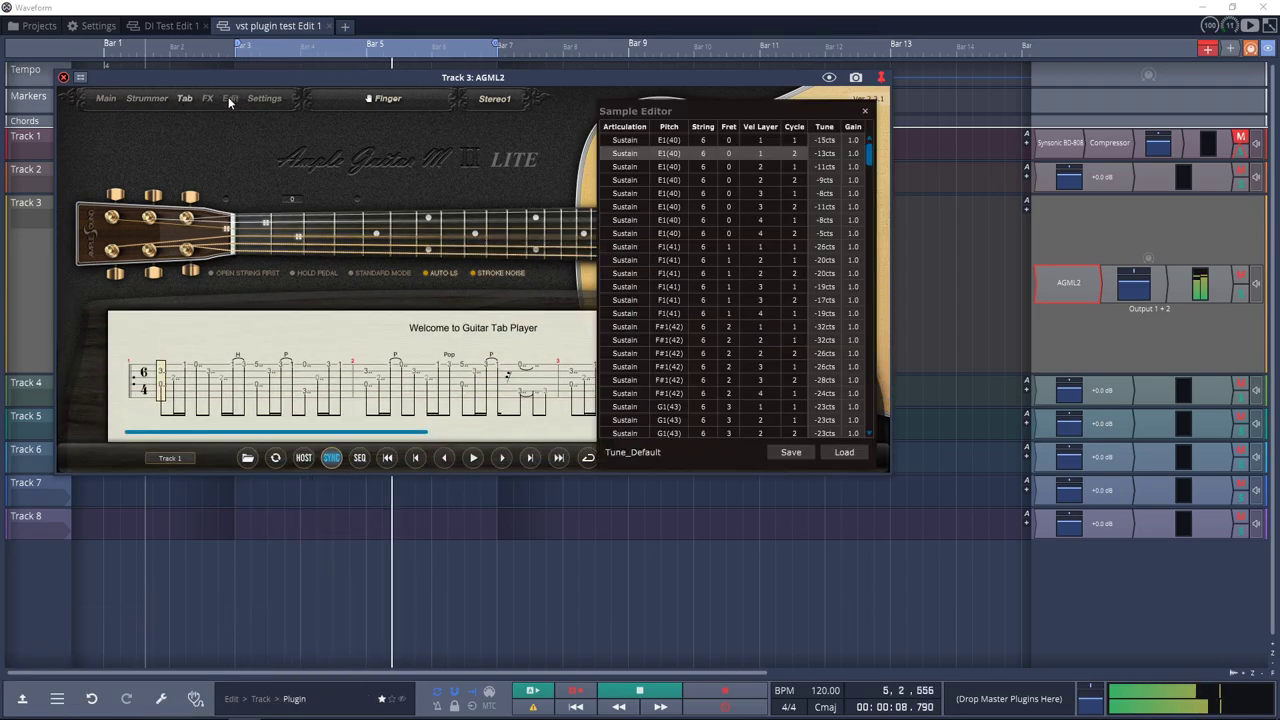
click(206, 98)
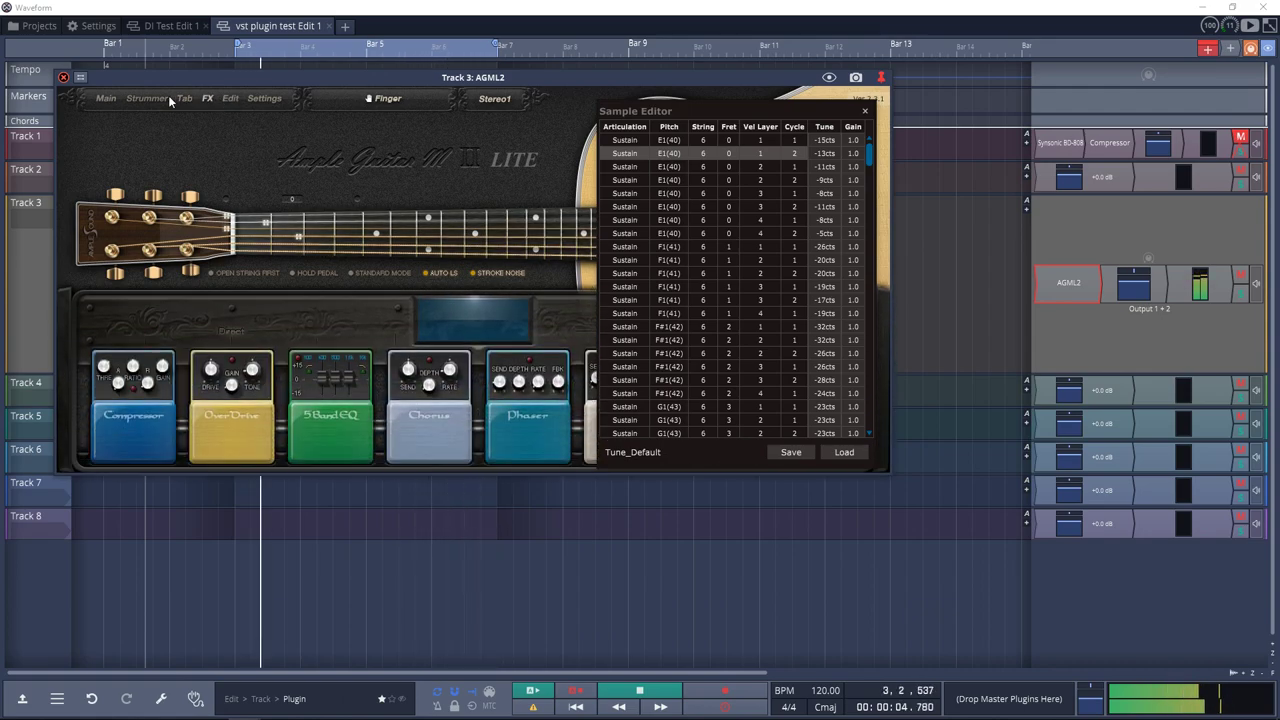
click(106, 98)
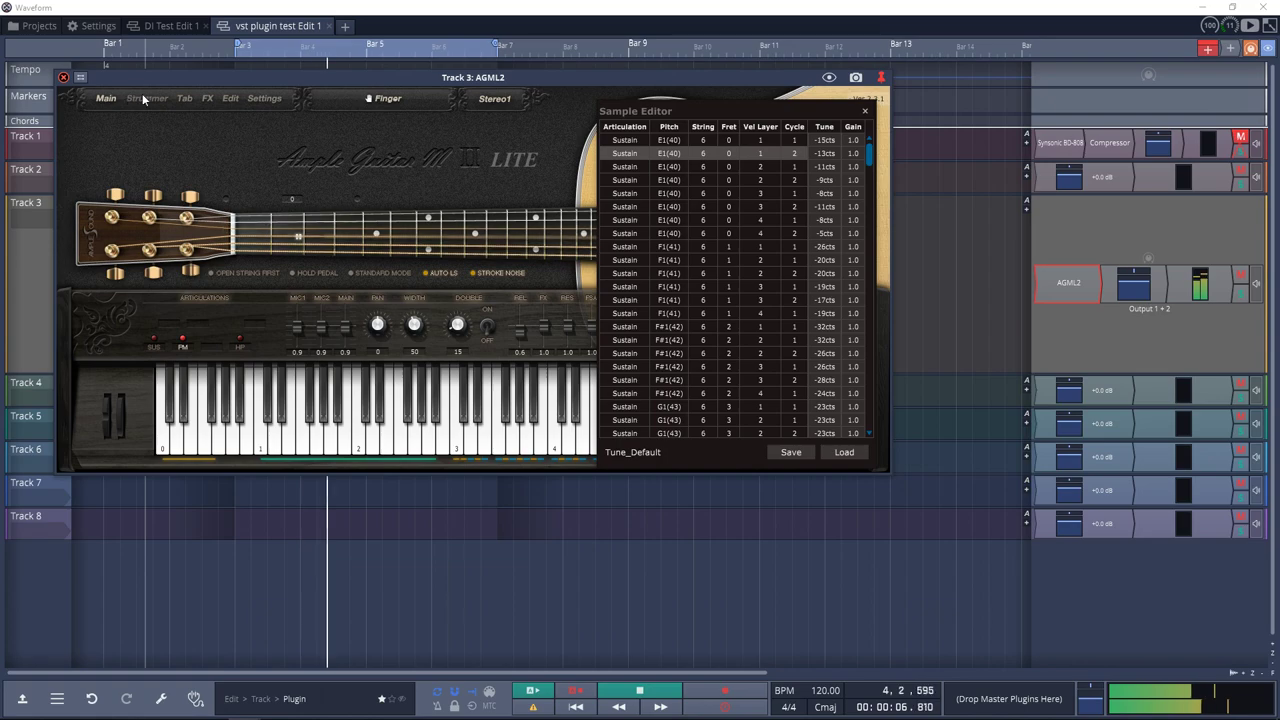
click(865, 110)
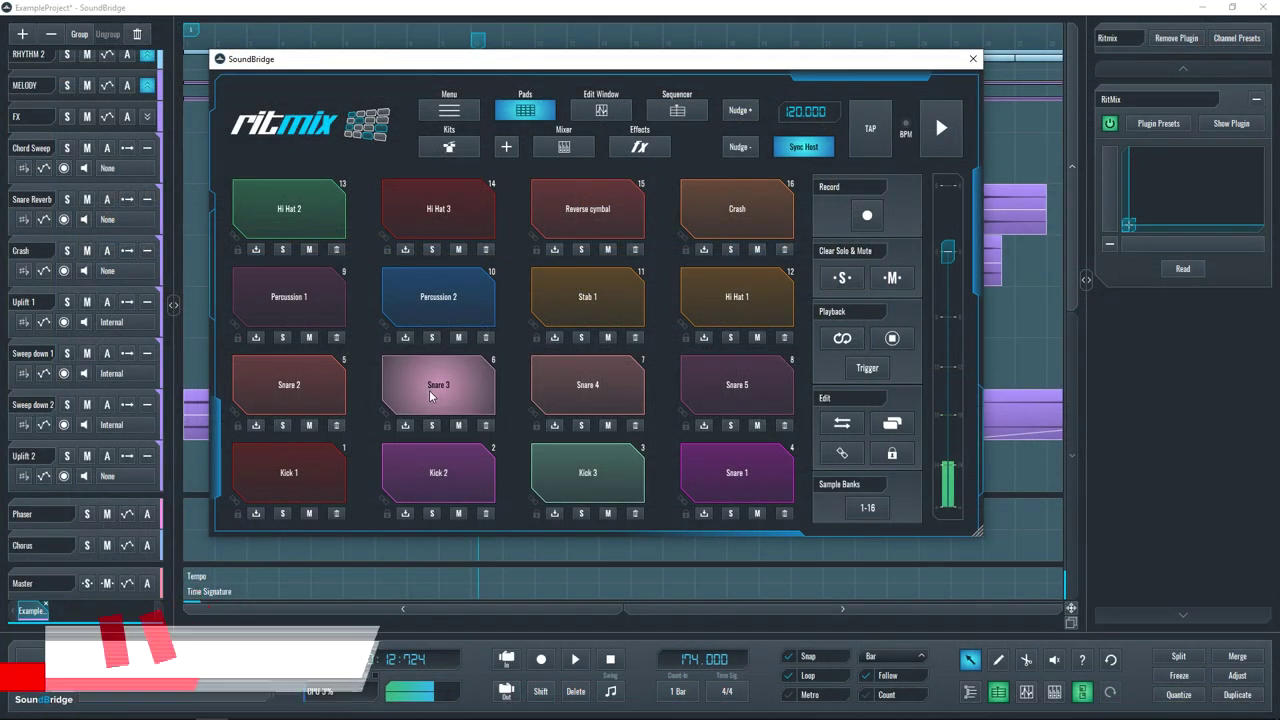
- Play a few Ritmix pads, then load and confirm the Acoustic Break Beat (120 BPM) kit
click(430, 478)
click(740, 410)
click(730, 402)
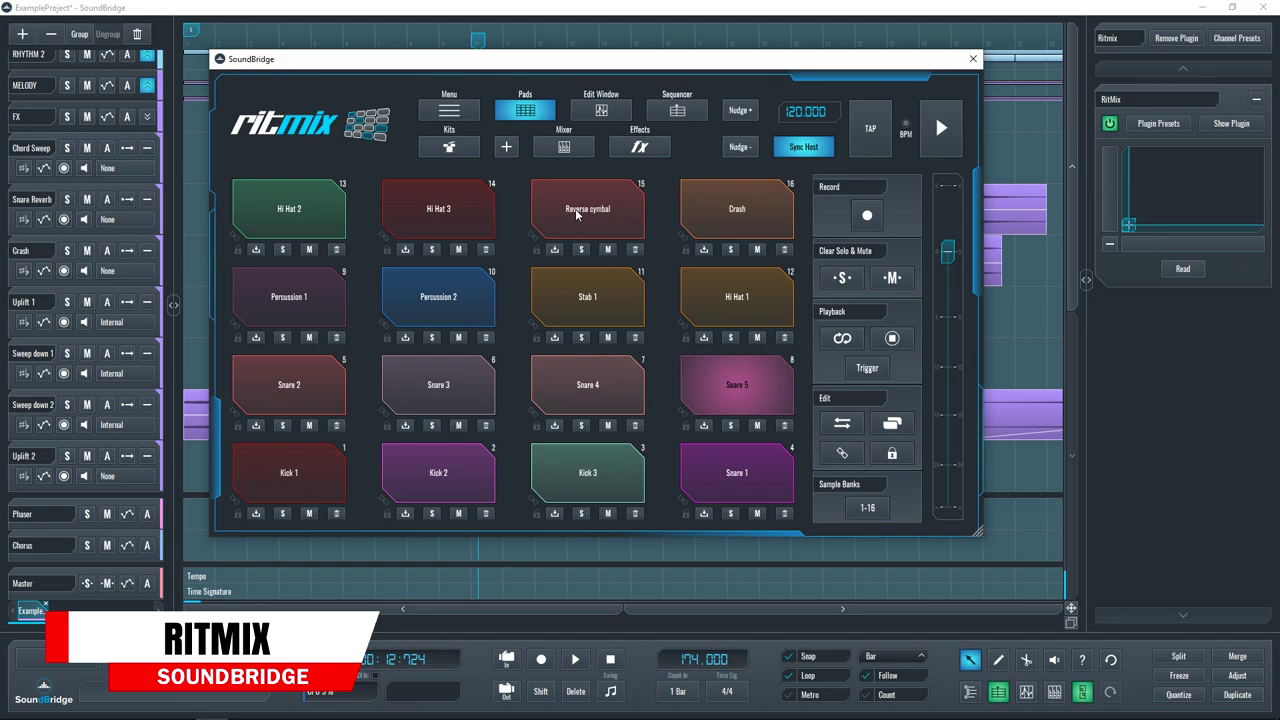
click(448, 148)
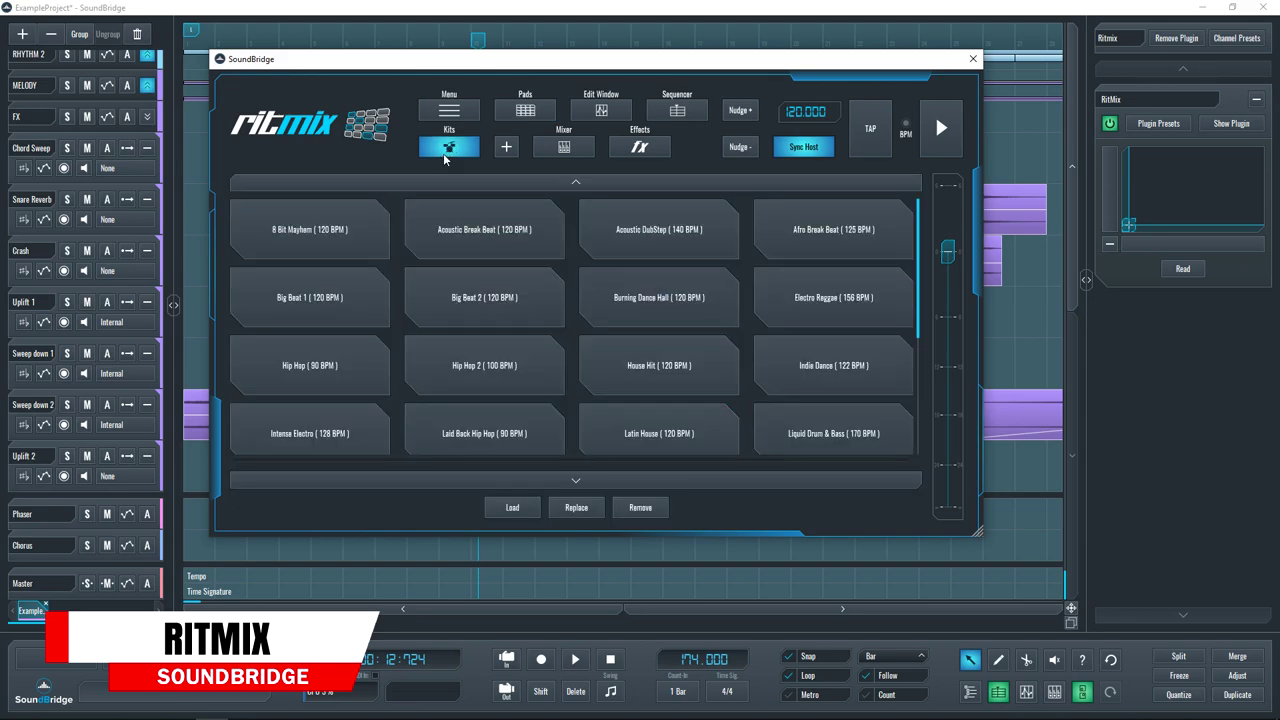
click(468, 234)
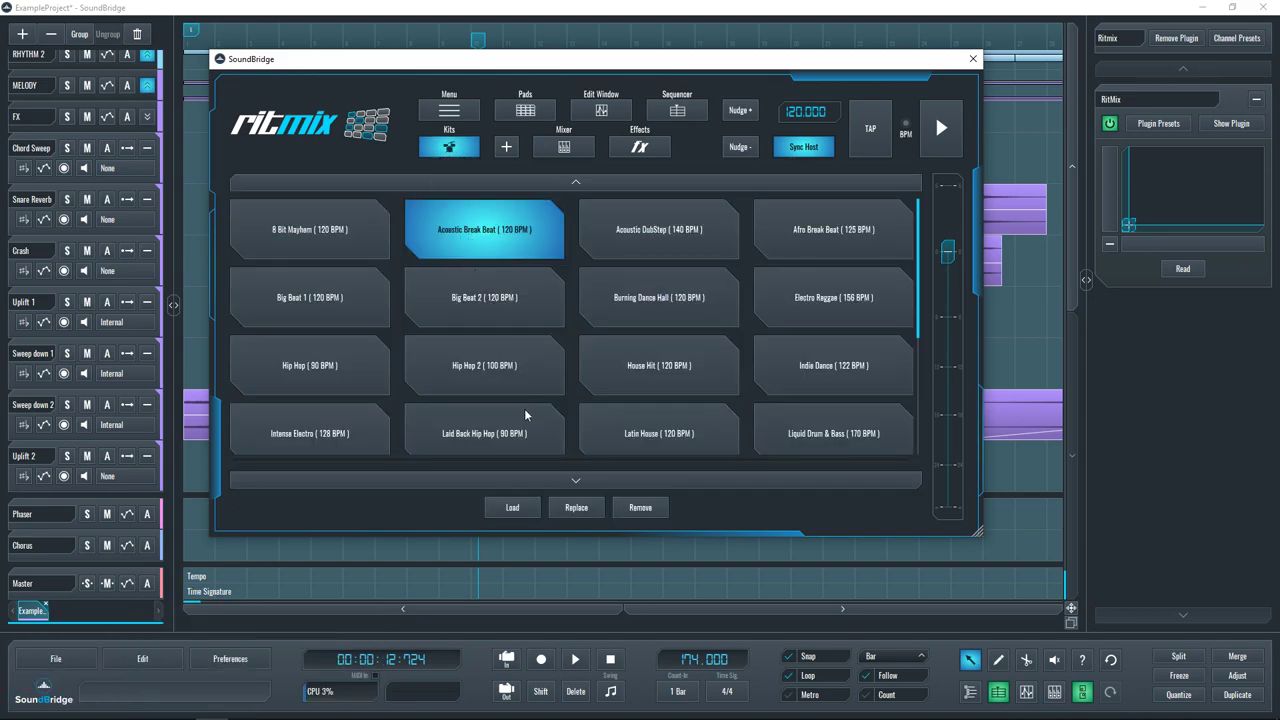
click(514, 508)
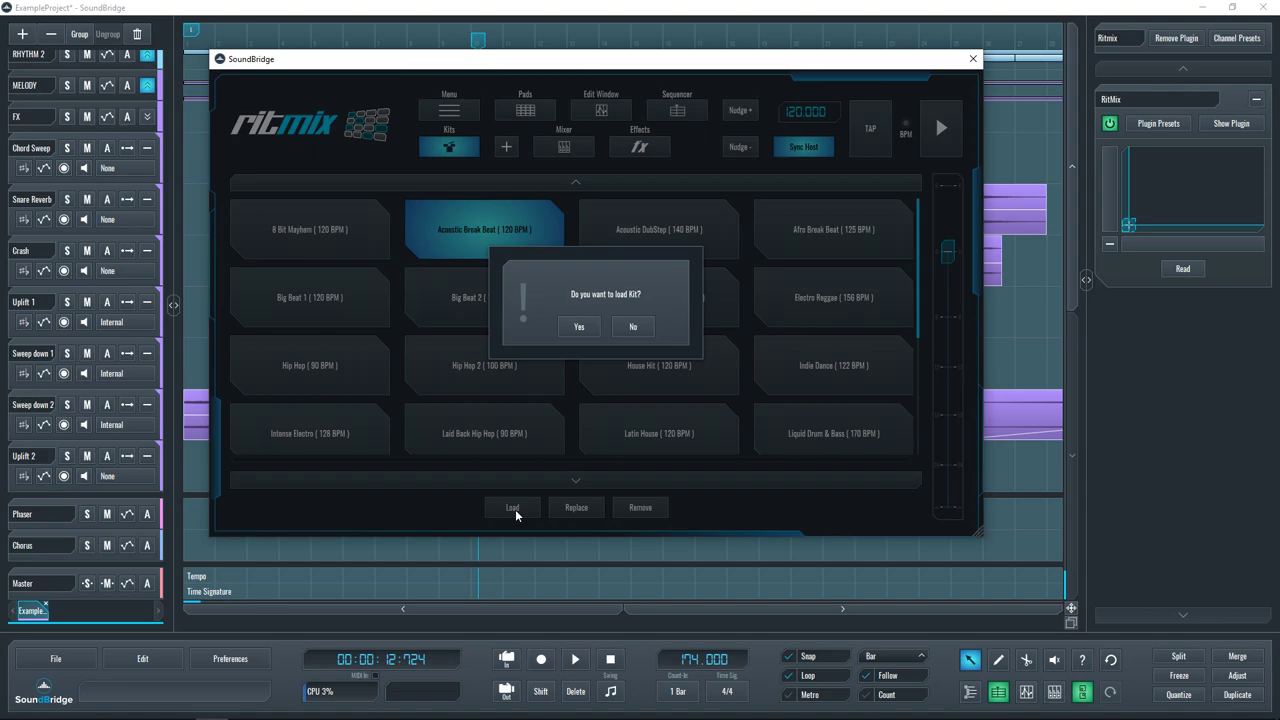
click(578, 326)
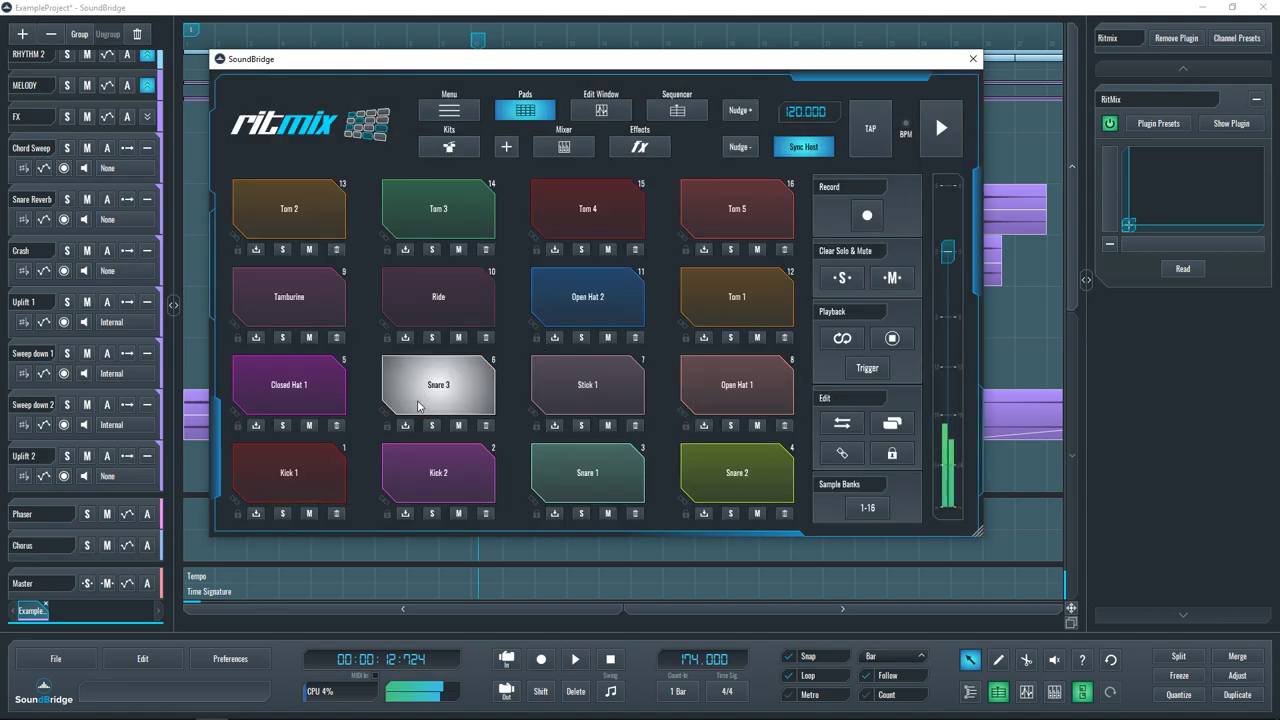
- Play Closed Hat 1, check the Mixer view, then play the Ride 1 pad repeatedly
click(290, 390)
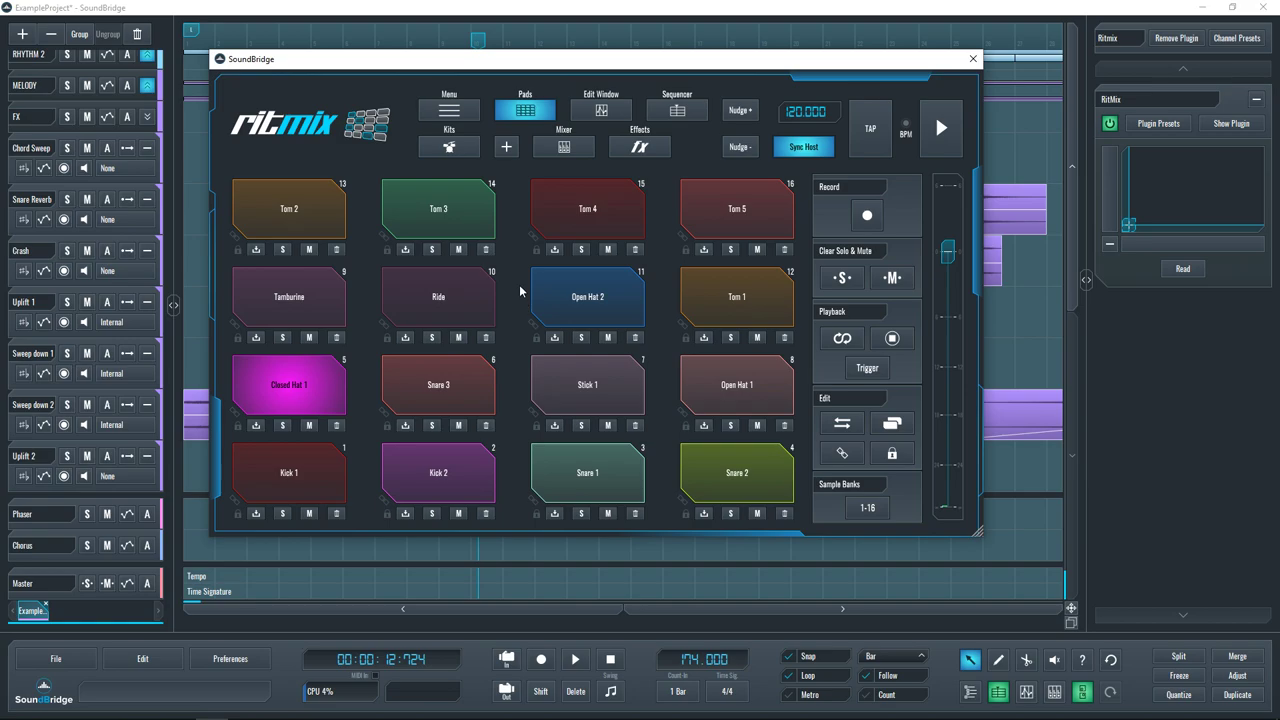
click(563, 146)
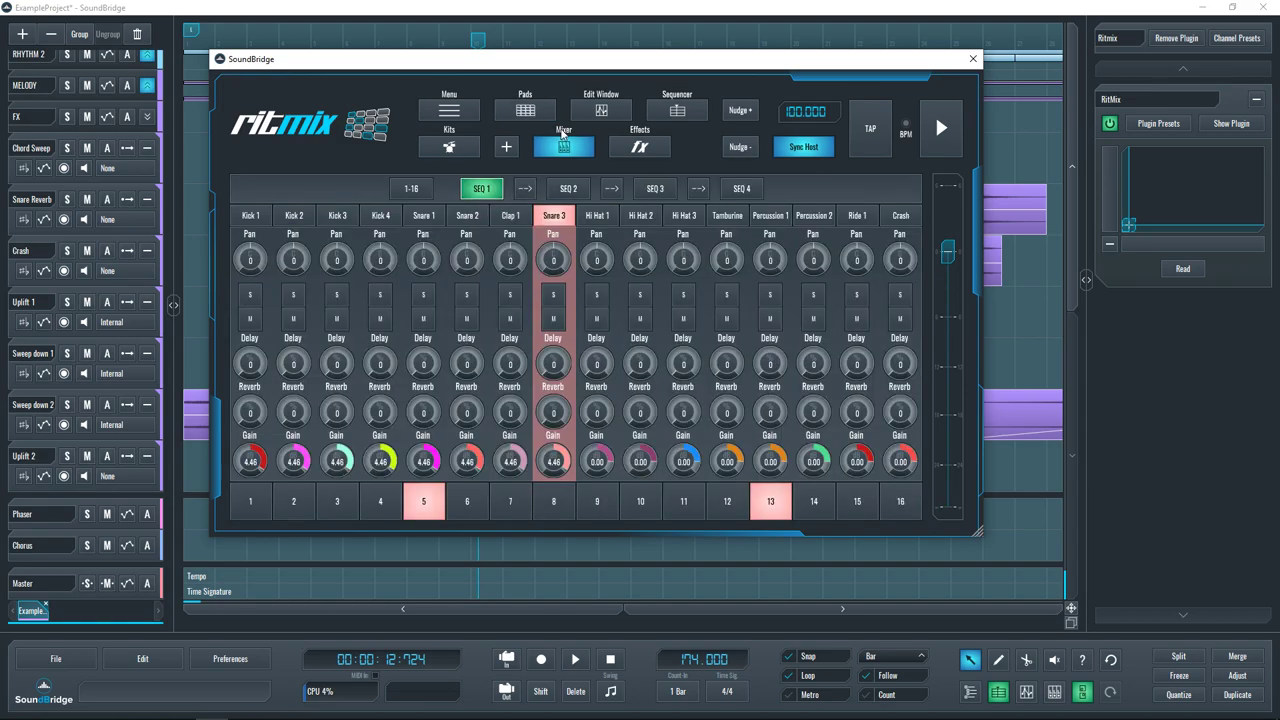
click(540, 112)
click(592, 208)
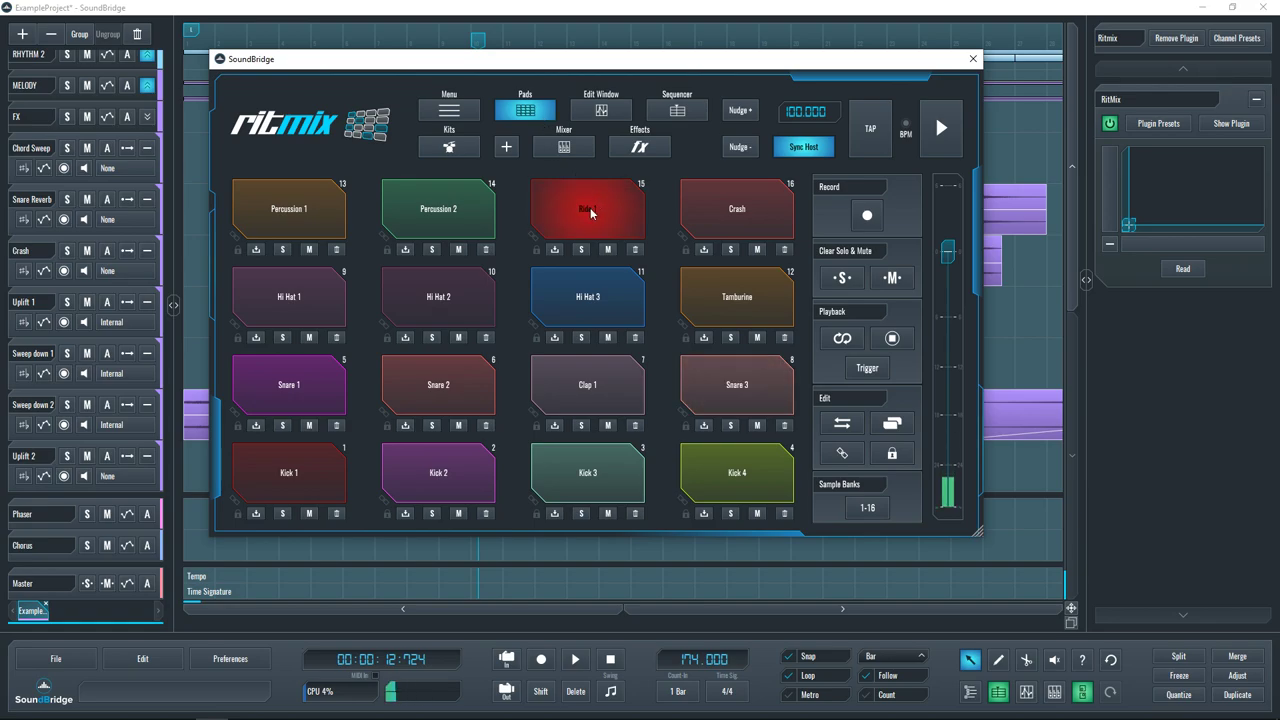
click(589, 214)
click(586, 218)
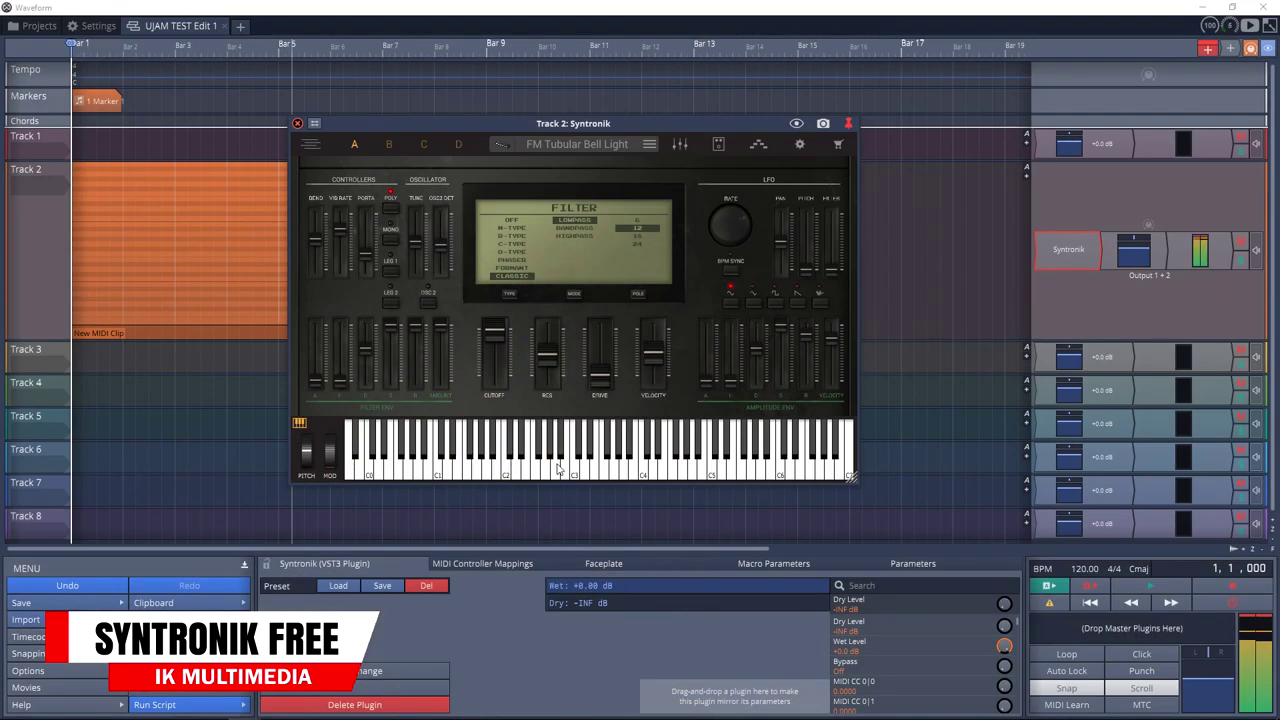
- Load the Toro Rapido preset from Syntronik's T-03 presets
click(506, 144)
scroll(342, 350, down, 10)
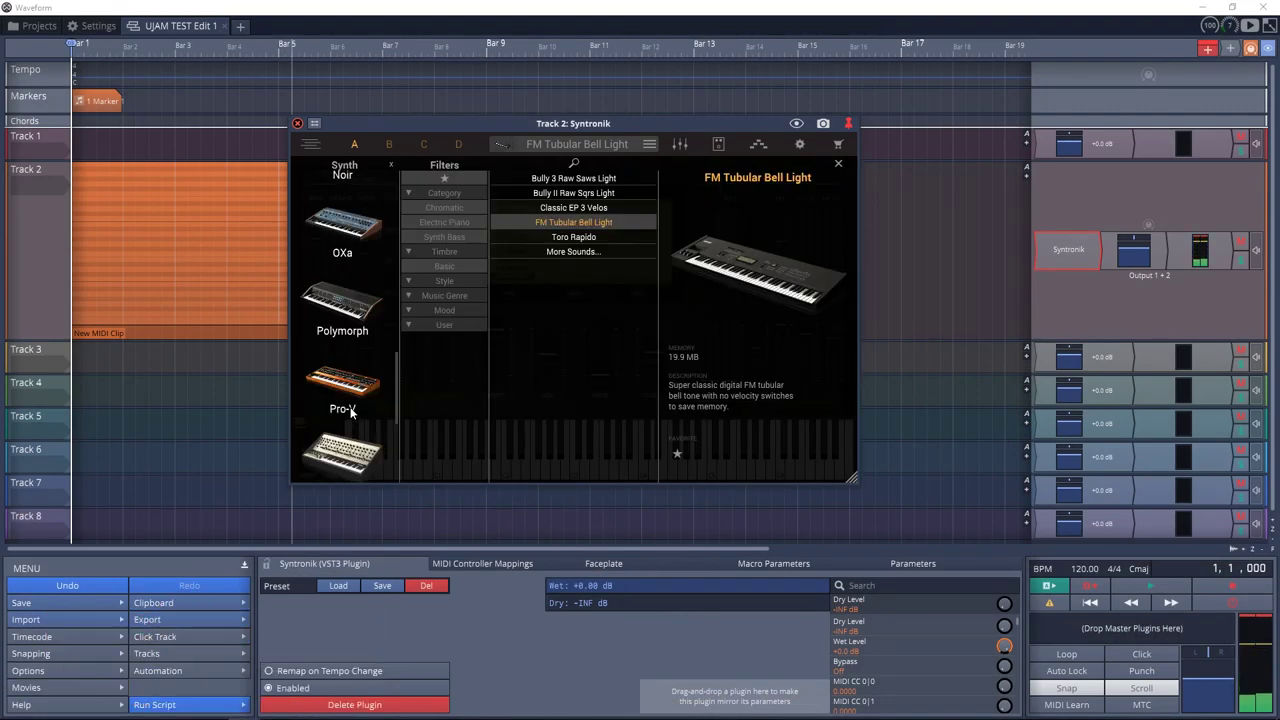
click(351, 386)
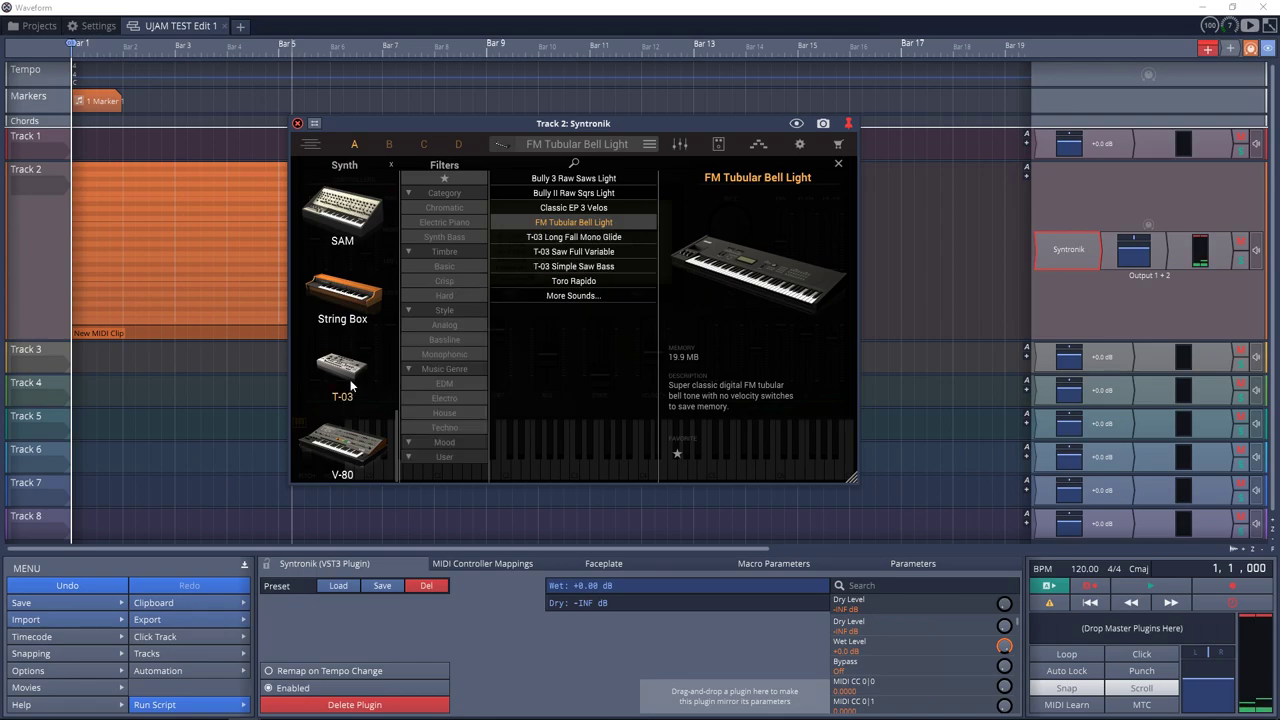
click(572, 281)
double_click(572, 281)
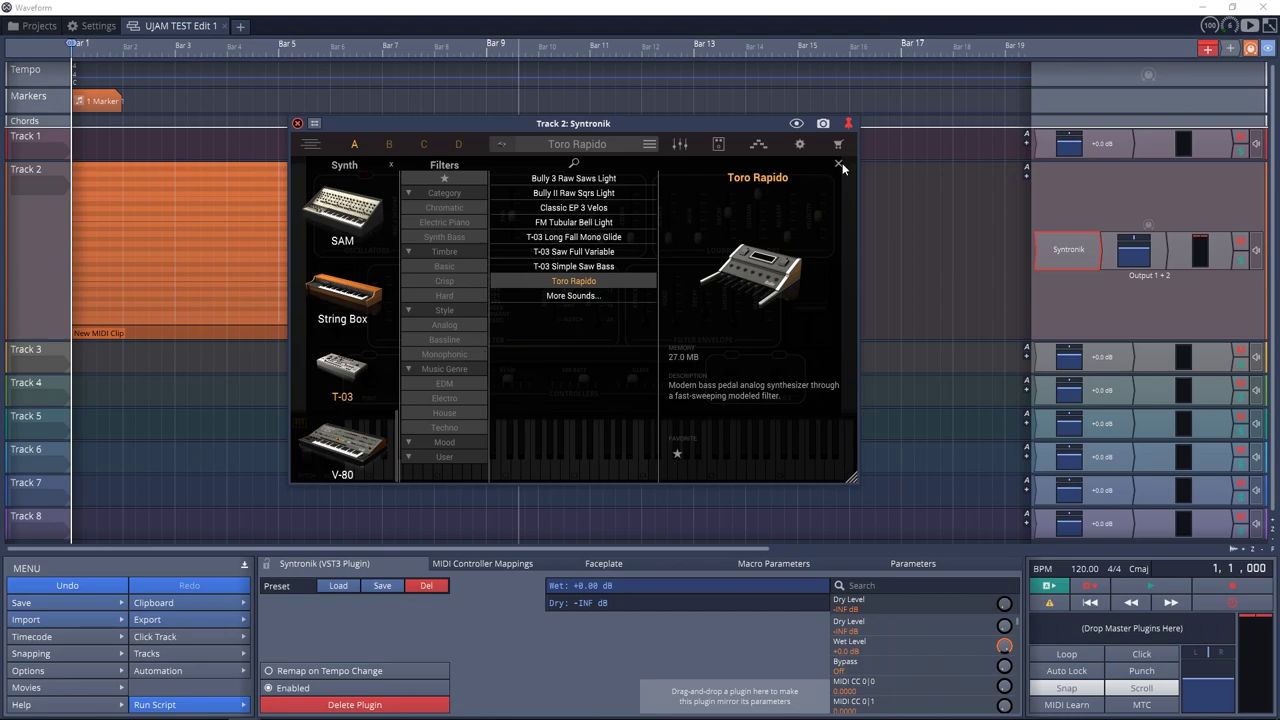
- Close the preset browser and play several notes to hear Toro Rapido
click(838, 163)
click(485, 460)
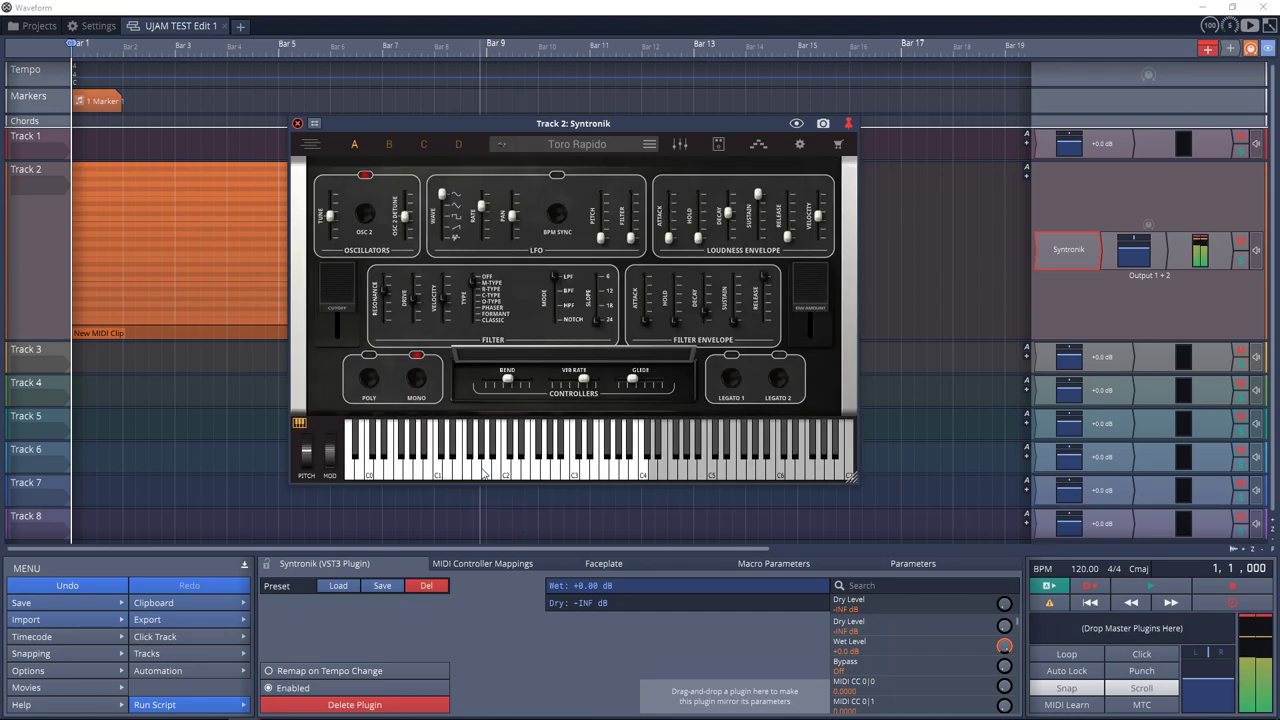
click(431, 468)
click(449, 470)
click(500, 475)
- Reopen the browser, list String Box presets and select R-09 Strings
click(501, 144)
click(337, 310)
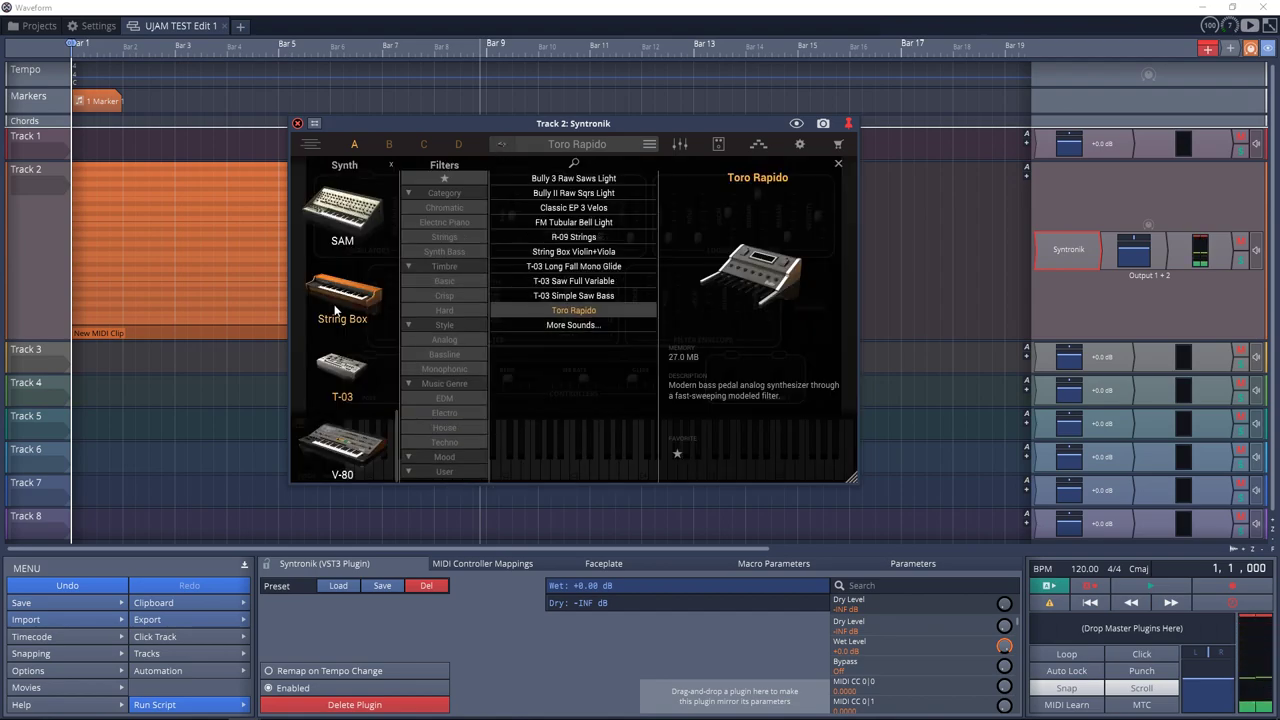
click(569, 238)
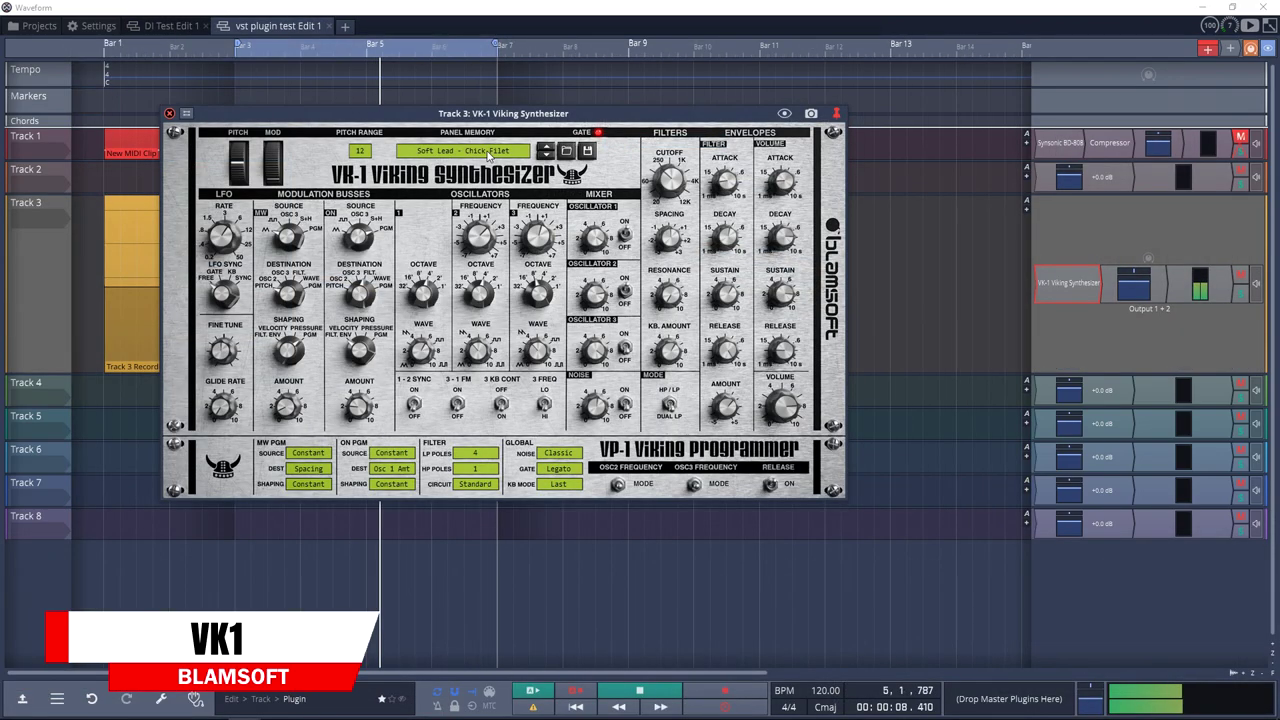
- Try the VK-1 presets BA Overdriven EX and then Gut Punch bass
click(574, 148)
mouse_move(544, 143)
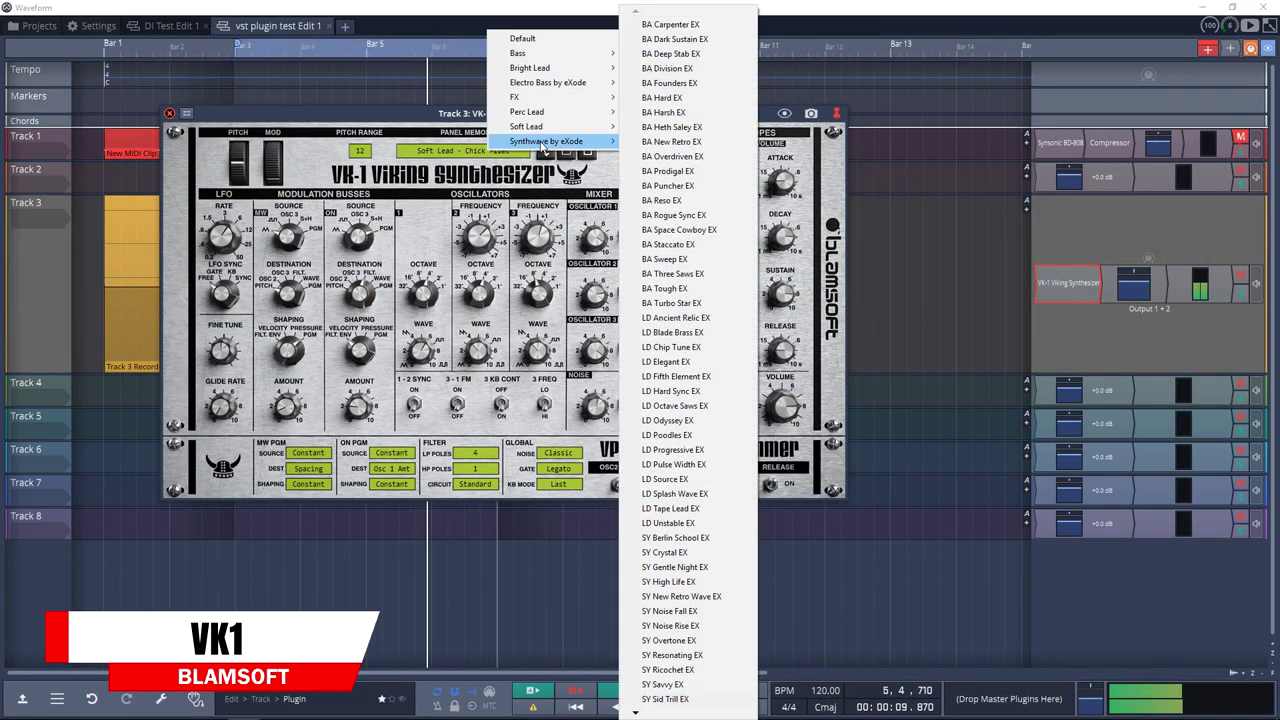
click(666, 160)
click(490, 156)
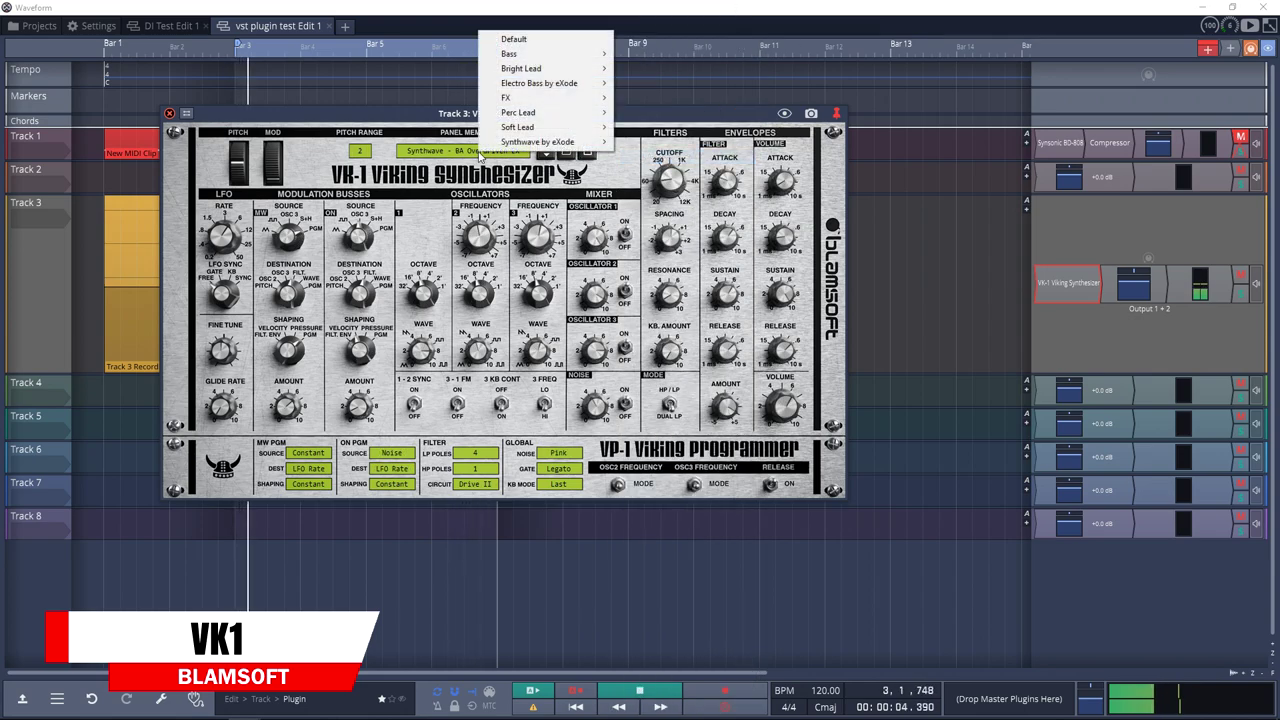
mouse_move(591, 54)
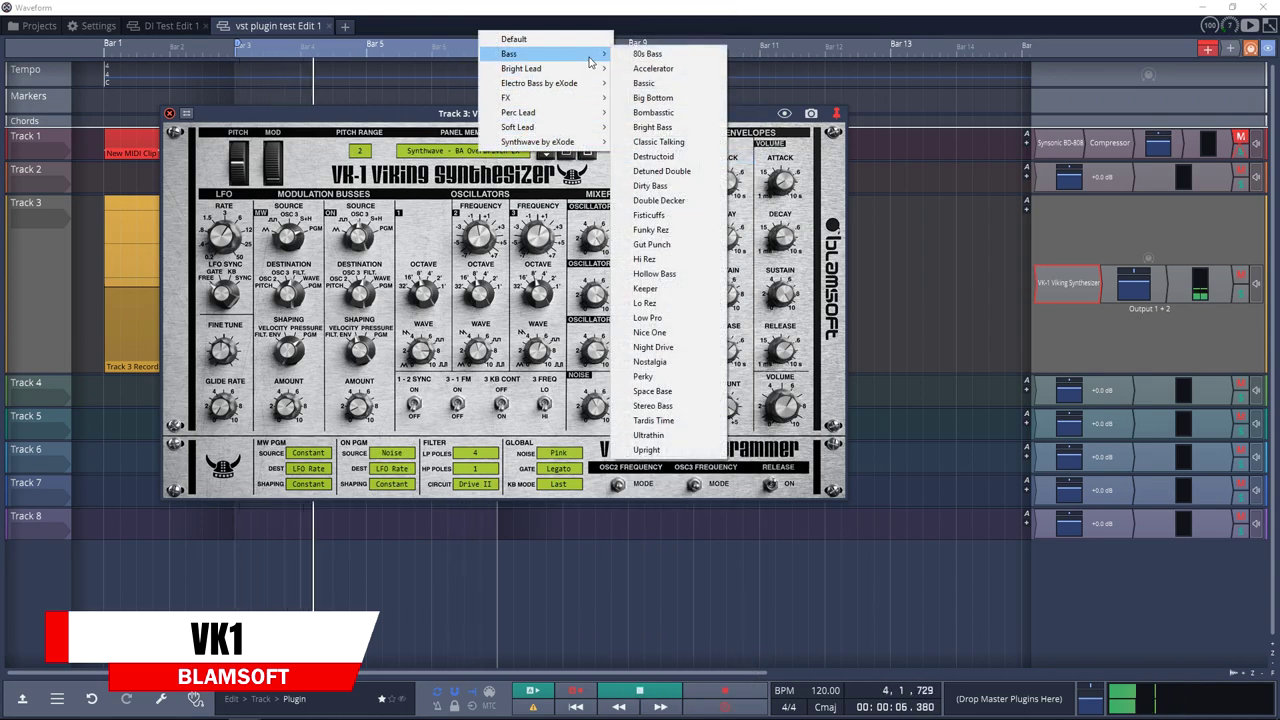
click(655, 244)
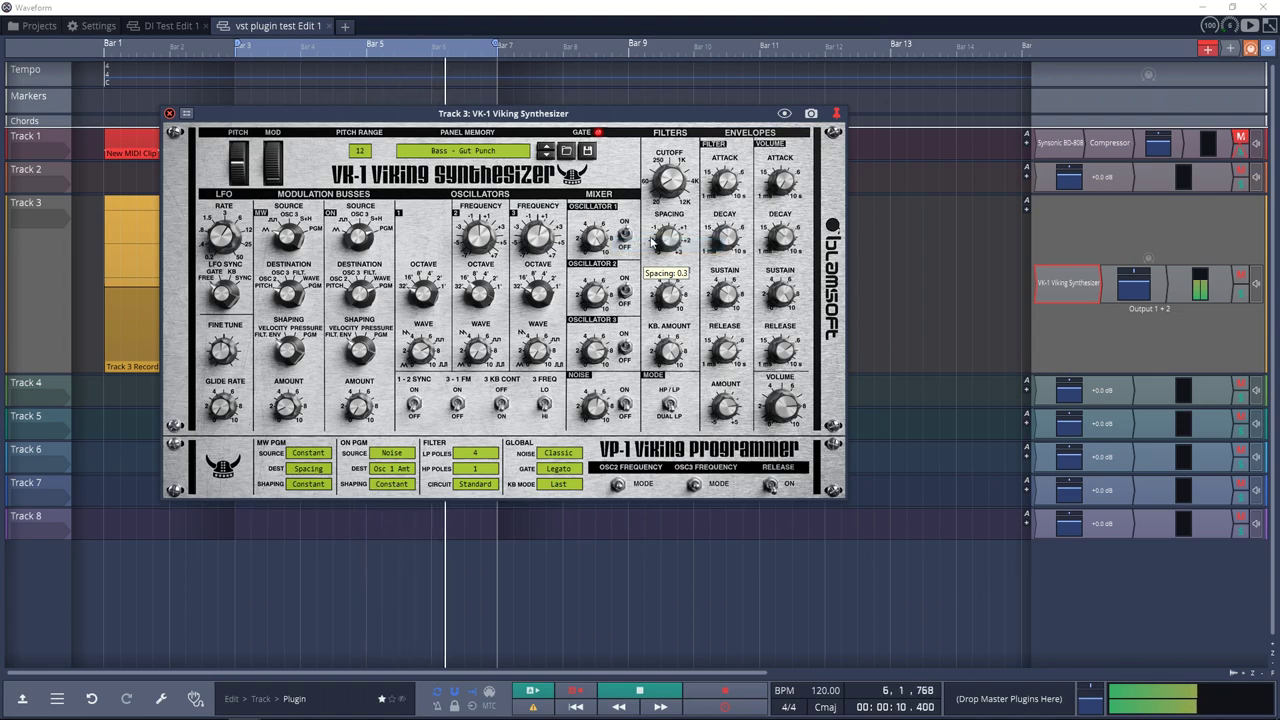
- Load Perc Lead - Cubic Rez, then switch to Perc Lead - Rez Attack
click(468, 152)
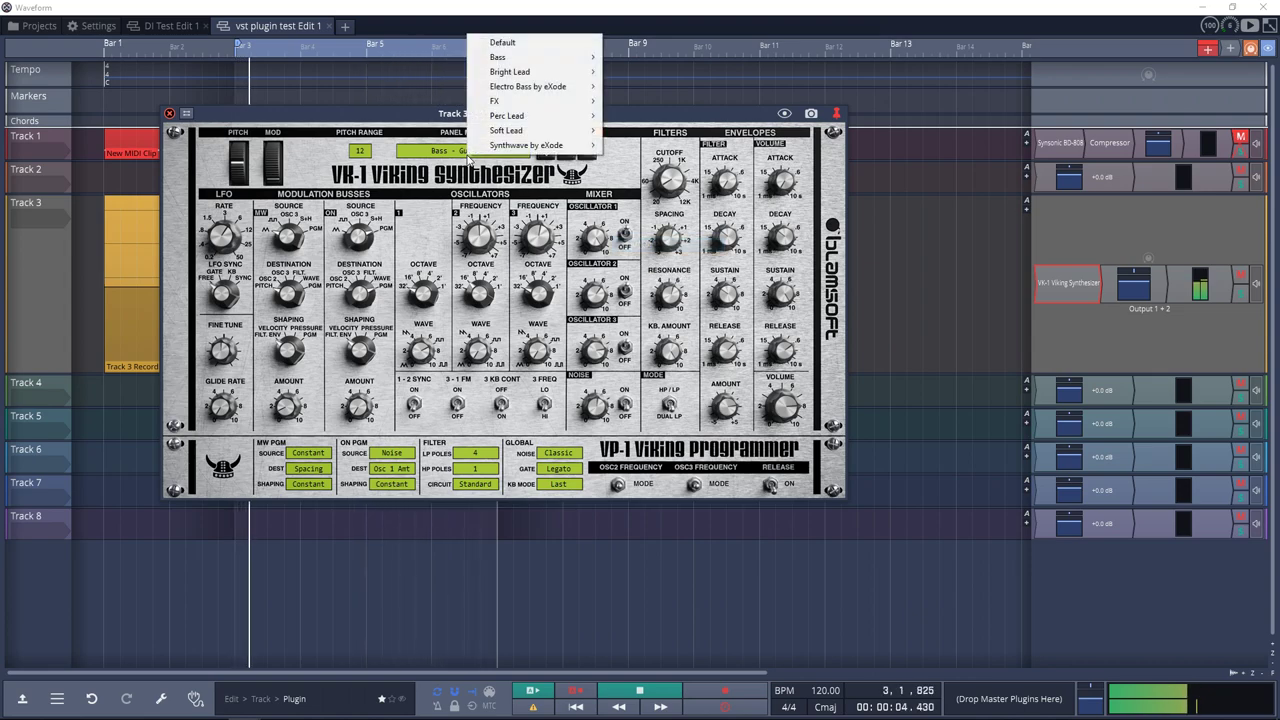
mouse_move(570, 116)
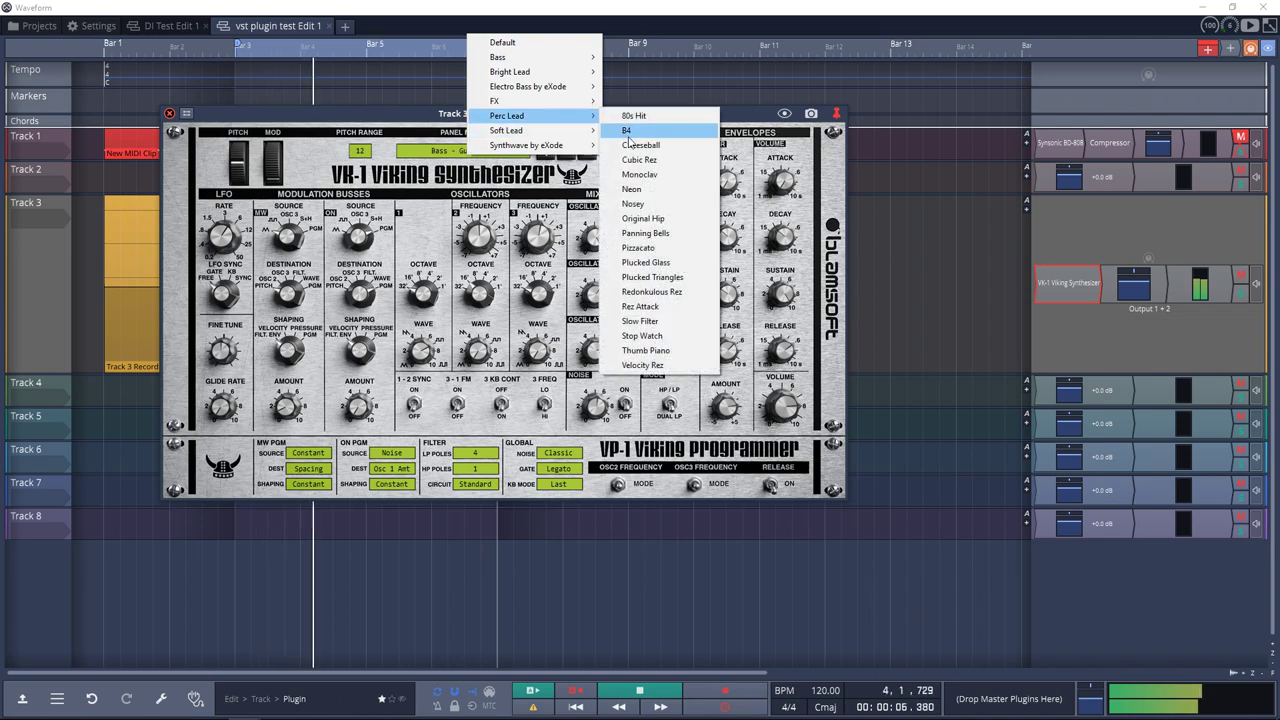
click(638, 159)
click(505, 152)
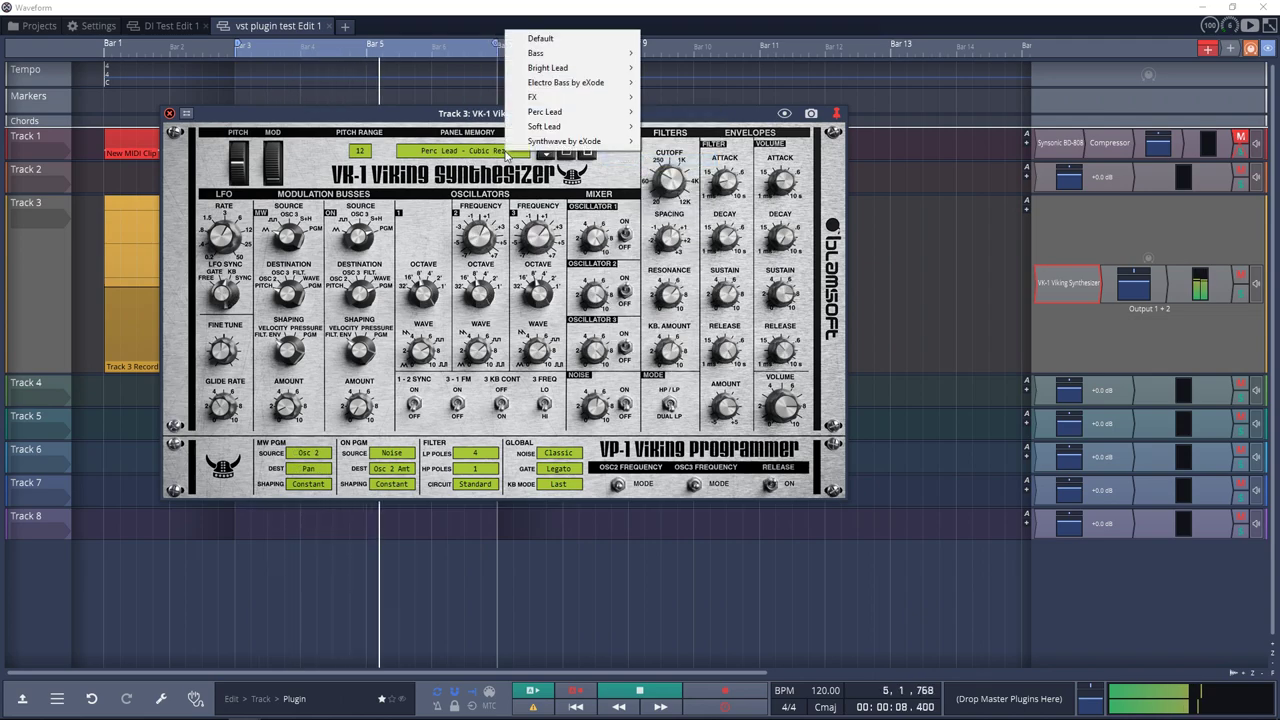
mouse_move(590, 112)
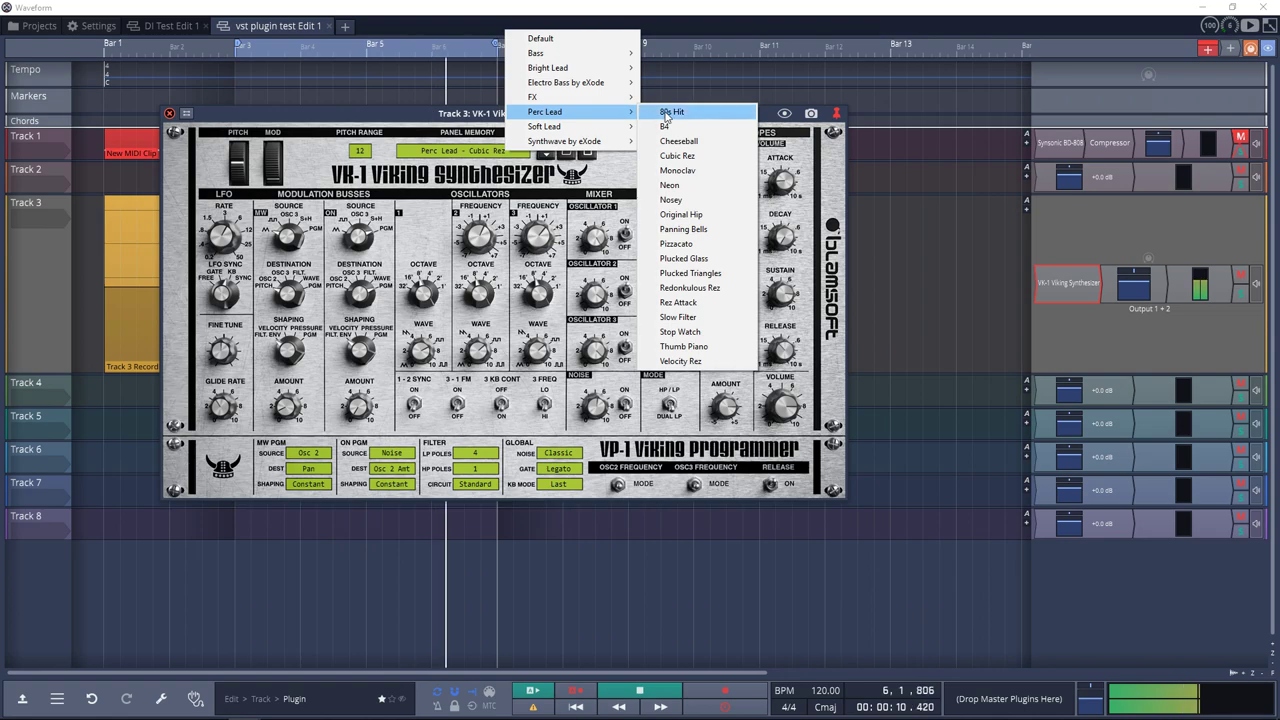
click(680, 302)
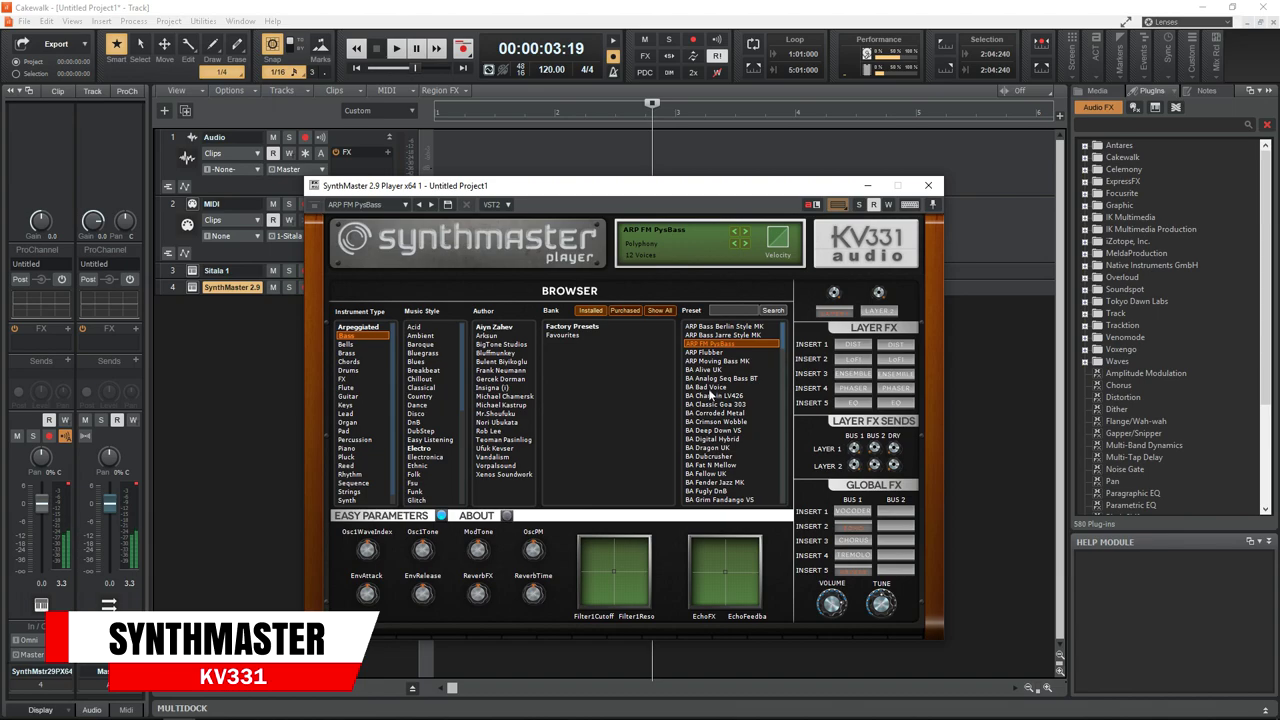
- In SynthMaster Player, load BA Bad Voice, filter to Keys presets, then load KY Clav MK
click(708, 387)
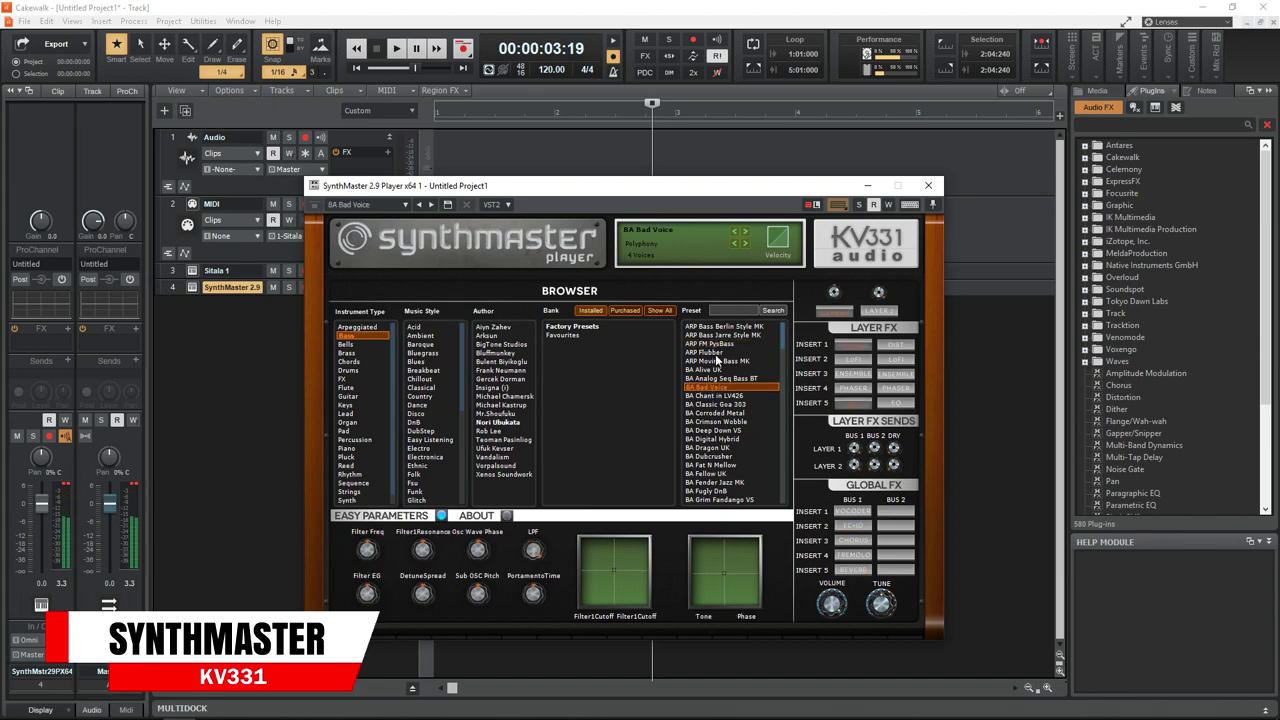
click(347, 406)
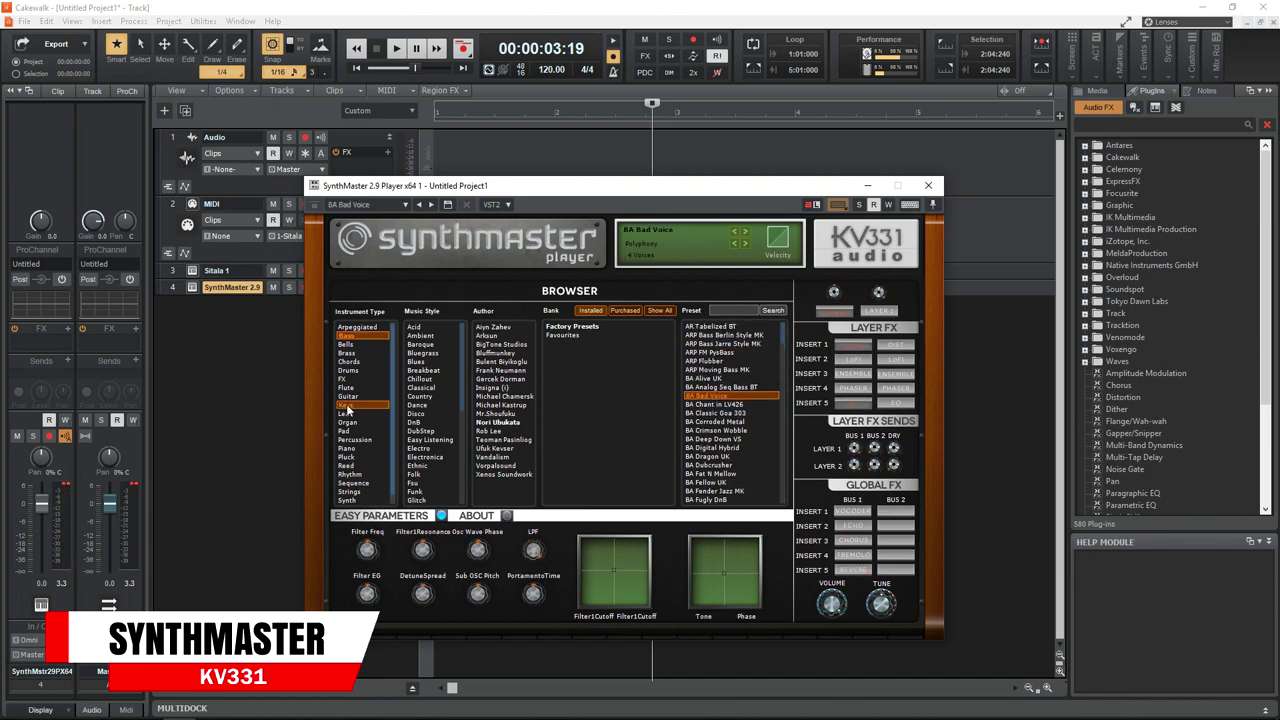
click(369, 334)
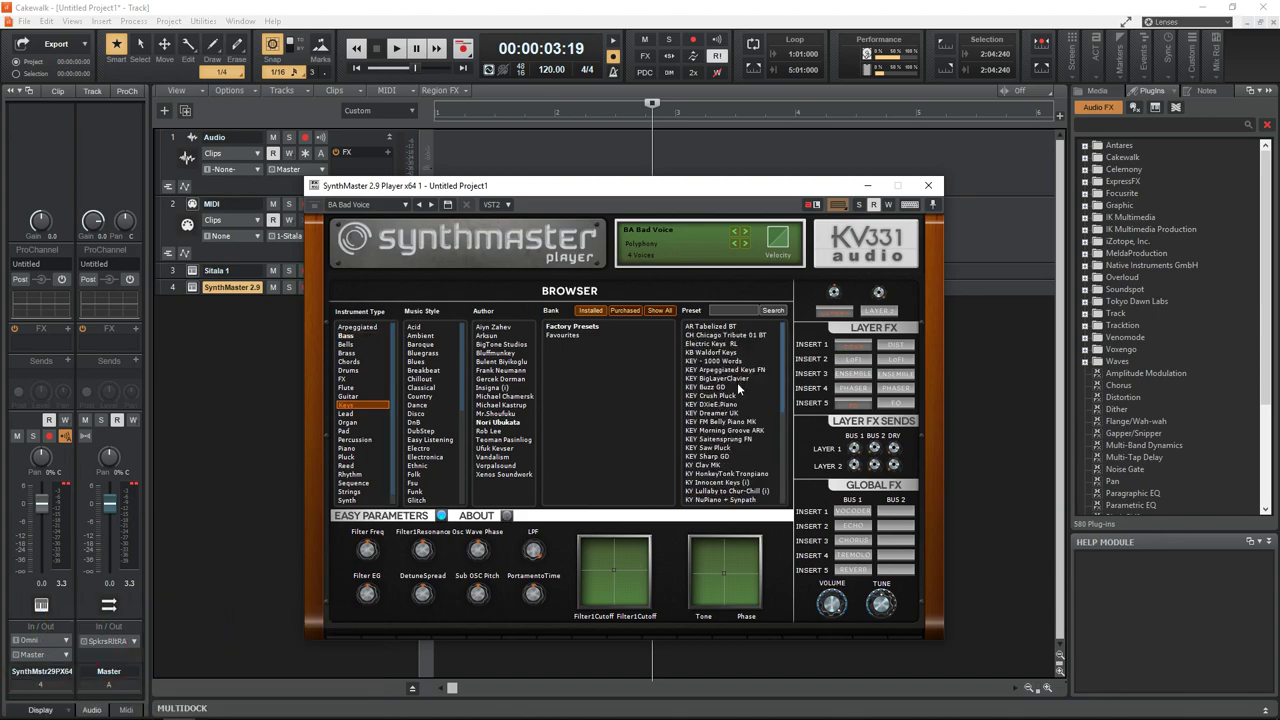
click(715, 465)
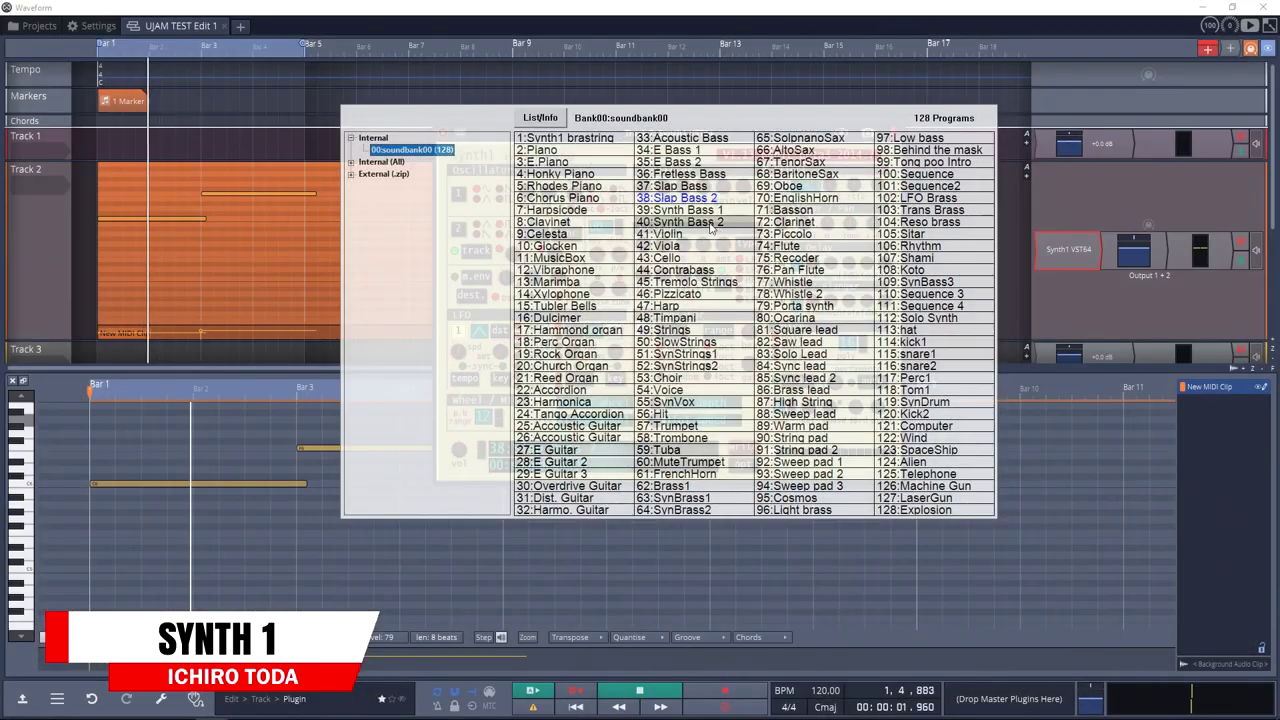
- Try Synth1 programs 25:Accoustic Guitar and 47:Harp, settle on 37:Slap Bass, and tweak an oscillator
click(598, 426)
click(603, 452)
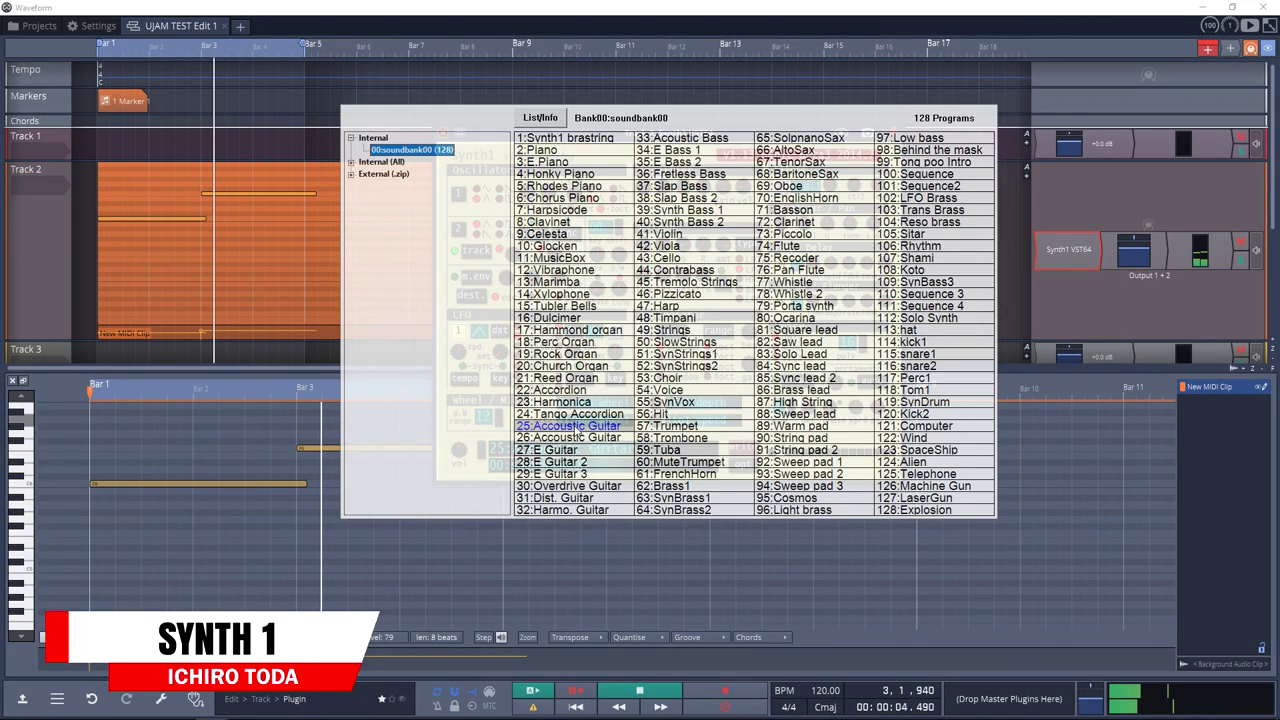
click(665, 310)
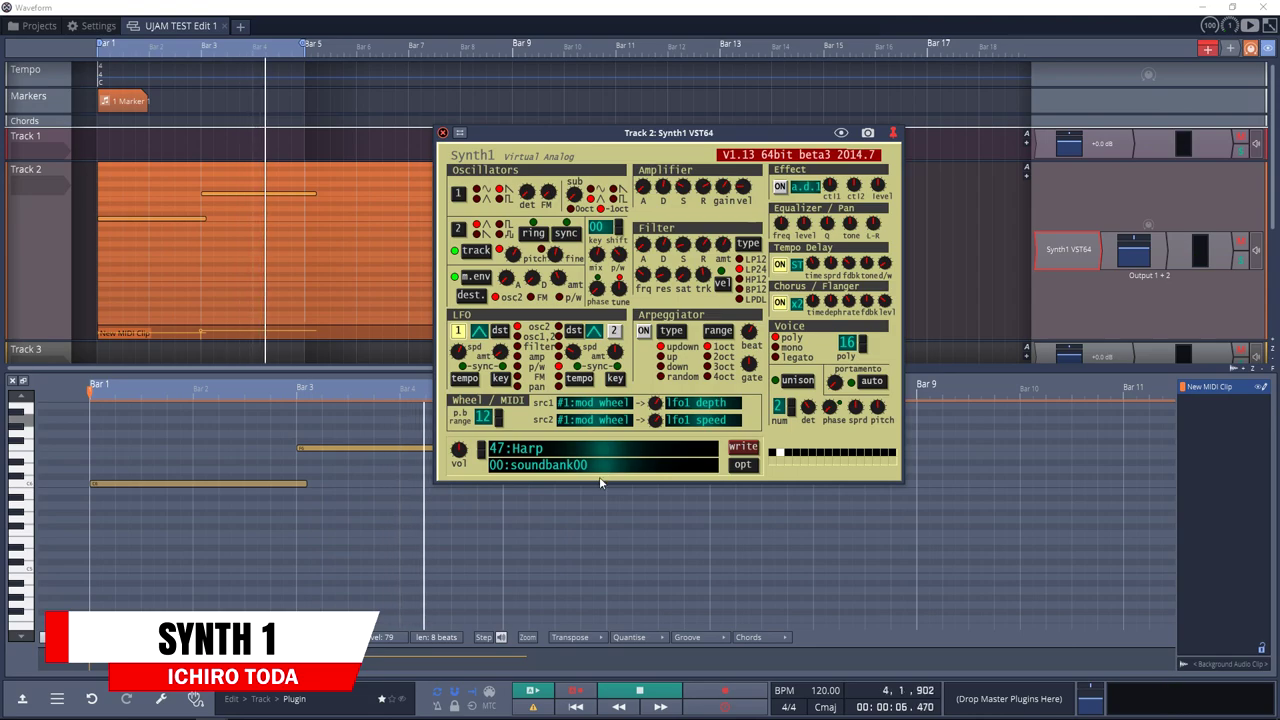
click(585, 464)
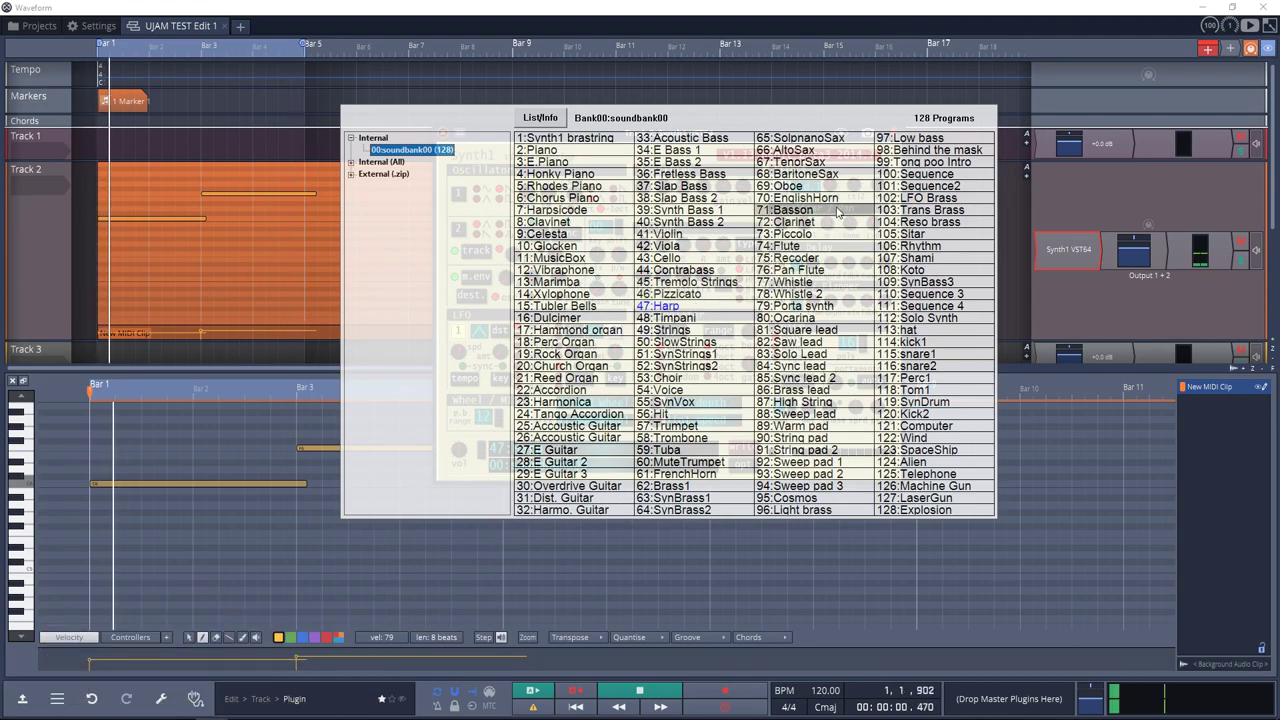
click(675, 186)
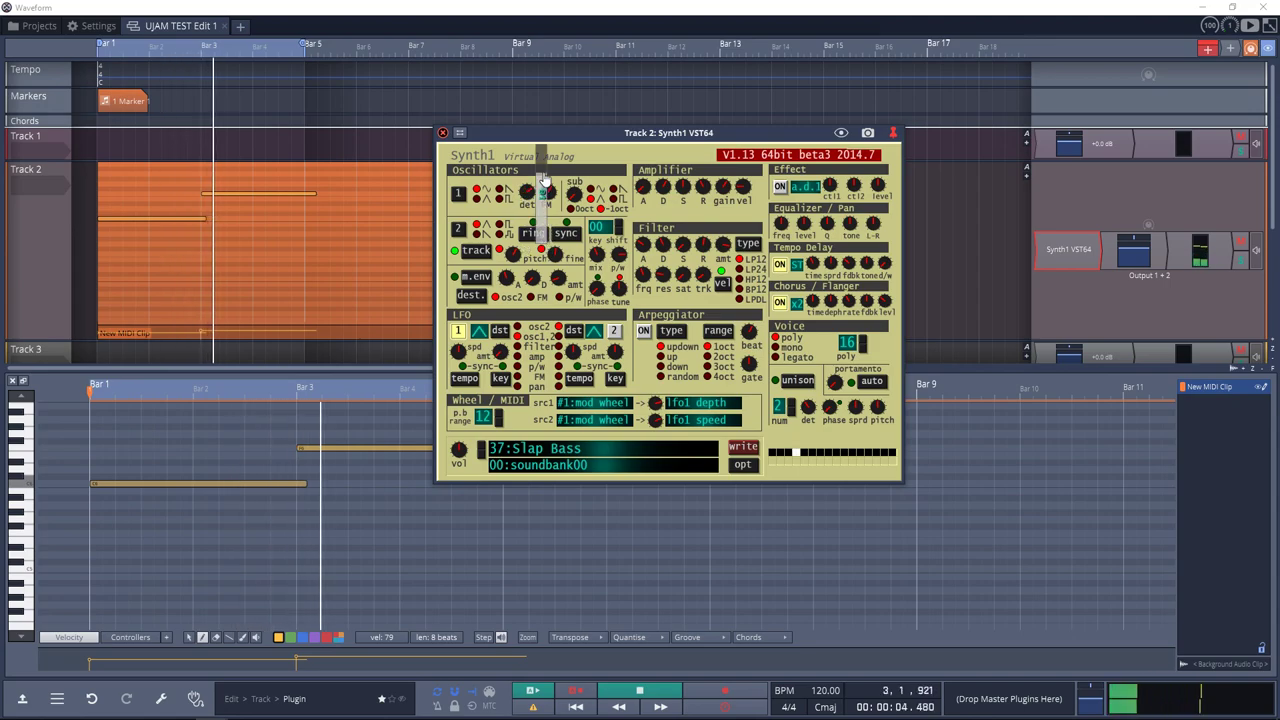
drag(647, 257, 651, 232)
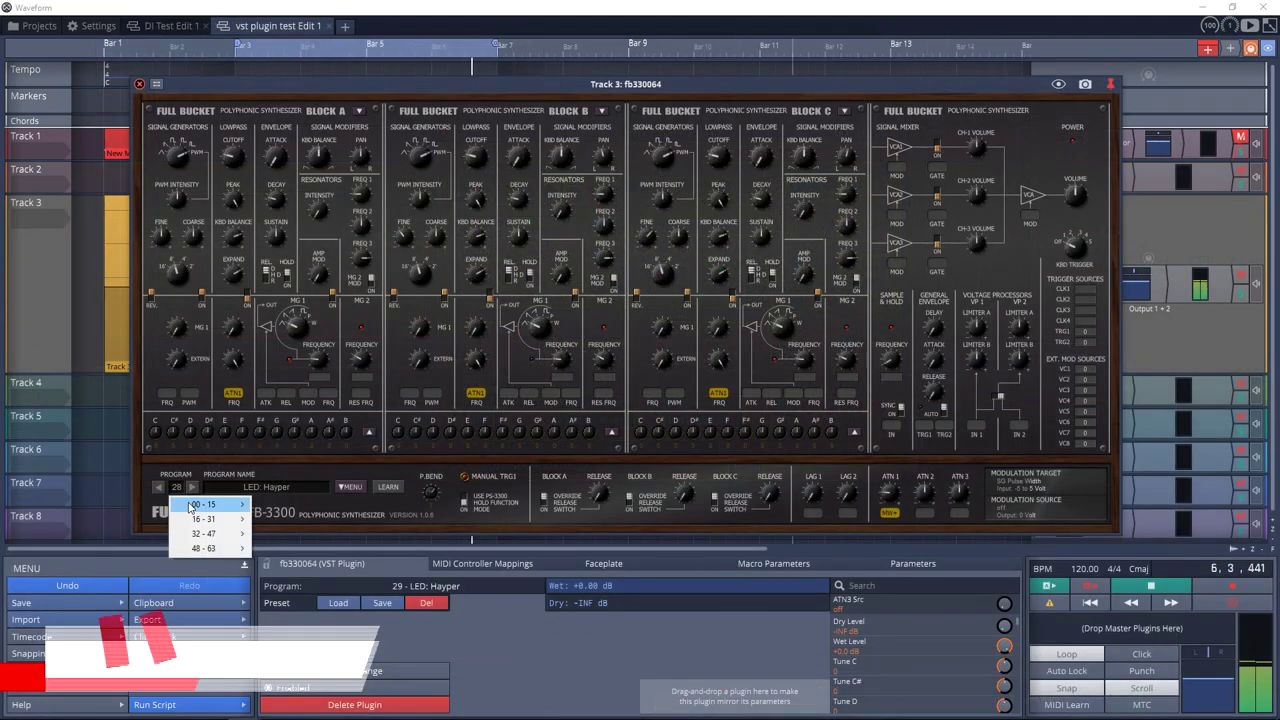
- Try FB-3300 programs SFX: Zish and 07 KEY: Mountain High
mouse_move(190, 519)
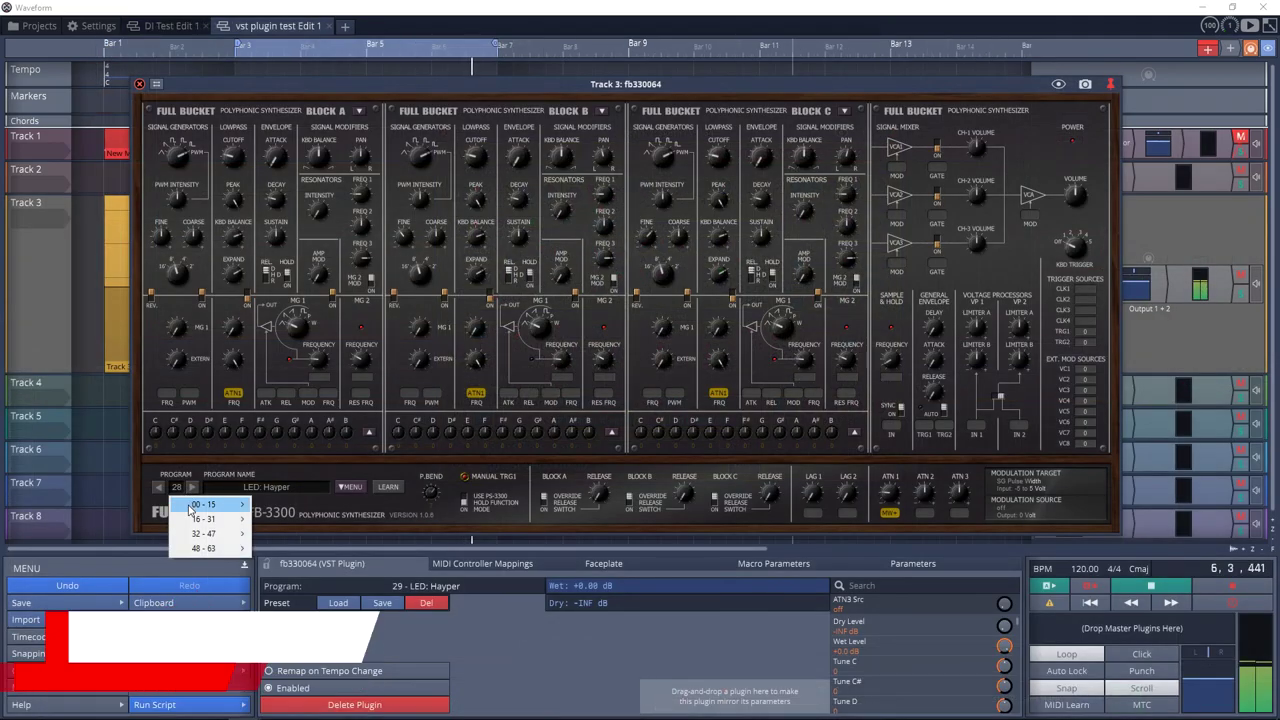
click(293, 519)
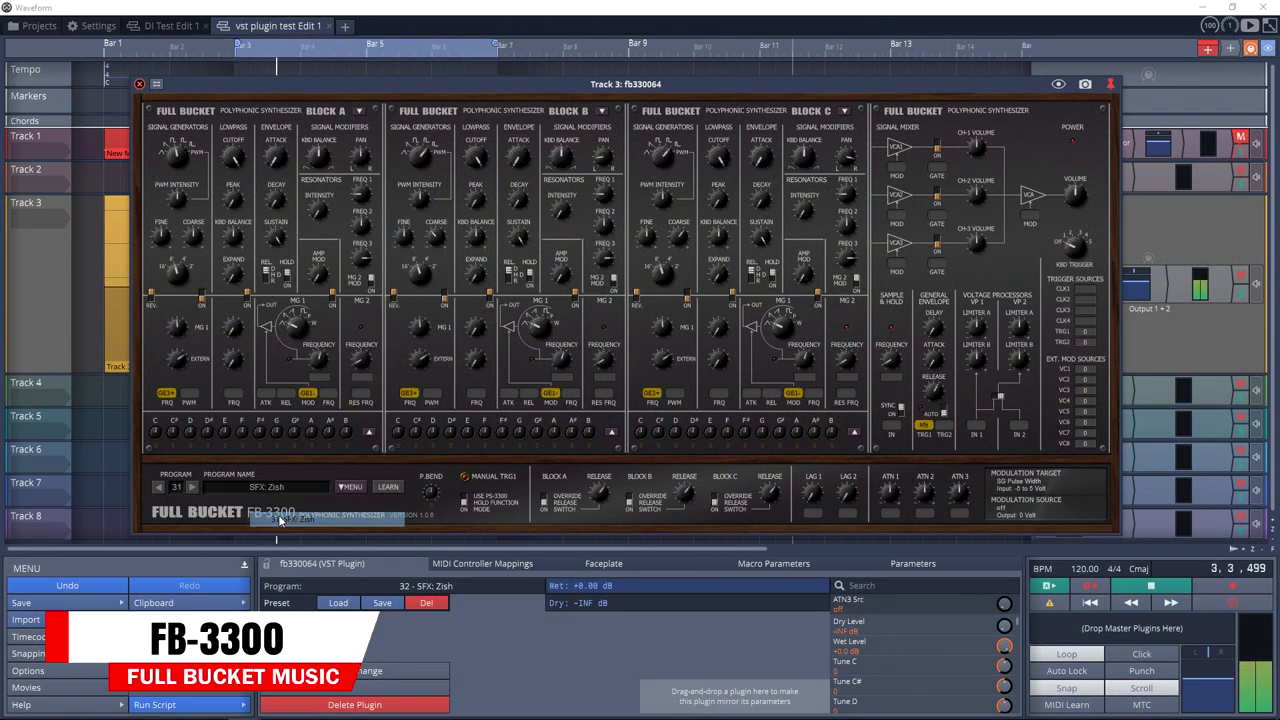
click(179, 489)
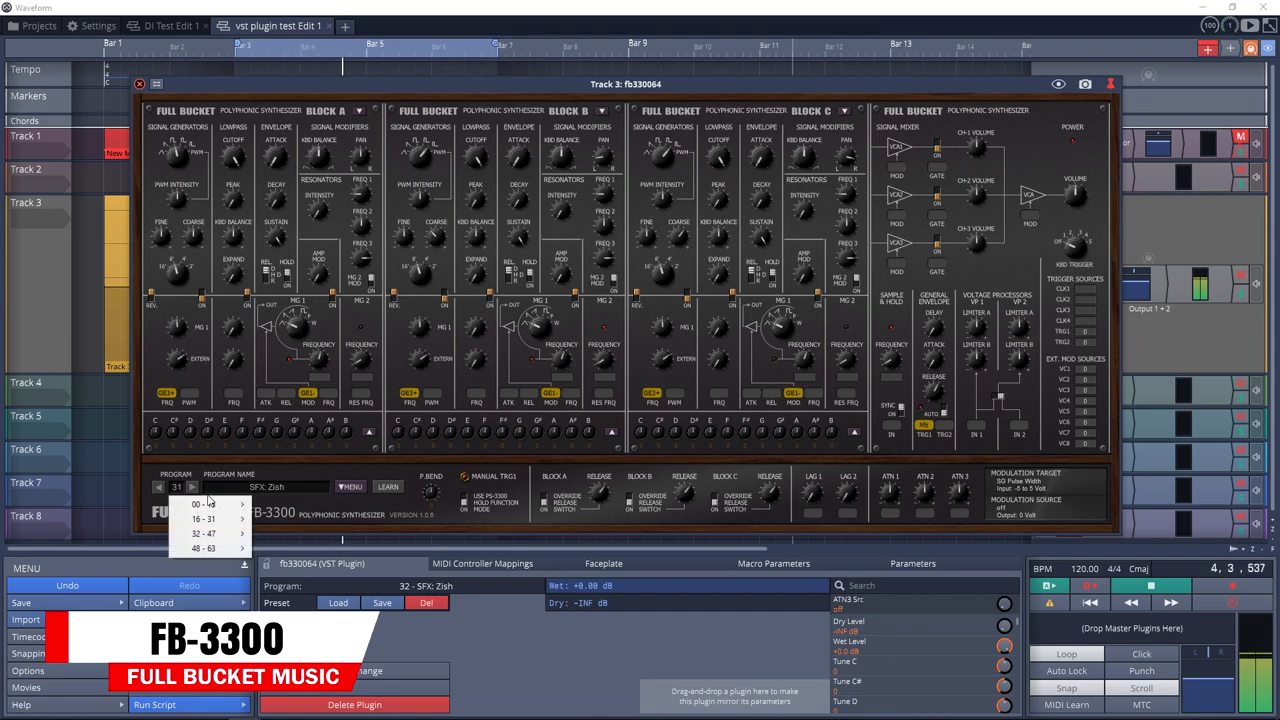
mouse_move(209, 503)
click(355, 388)
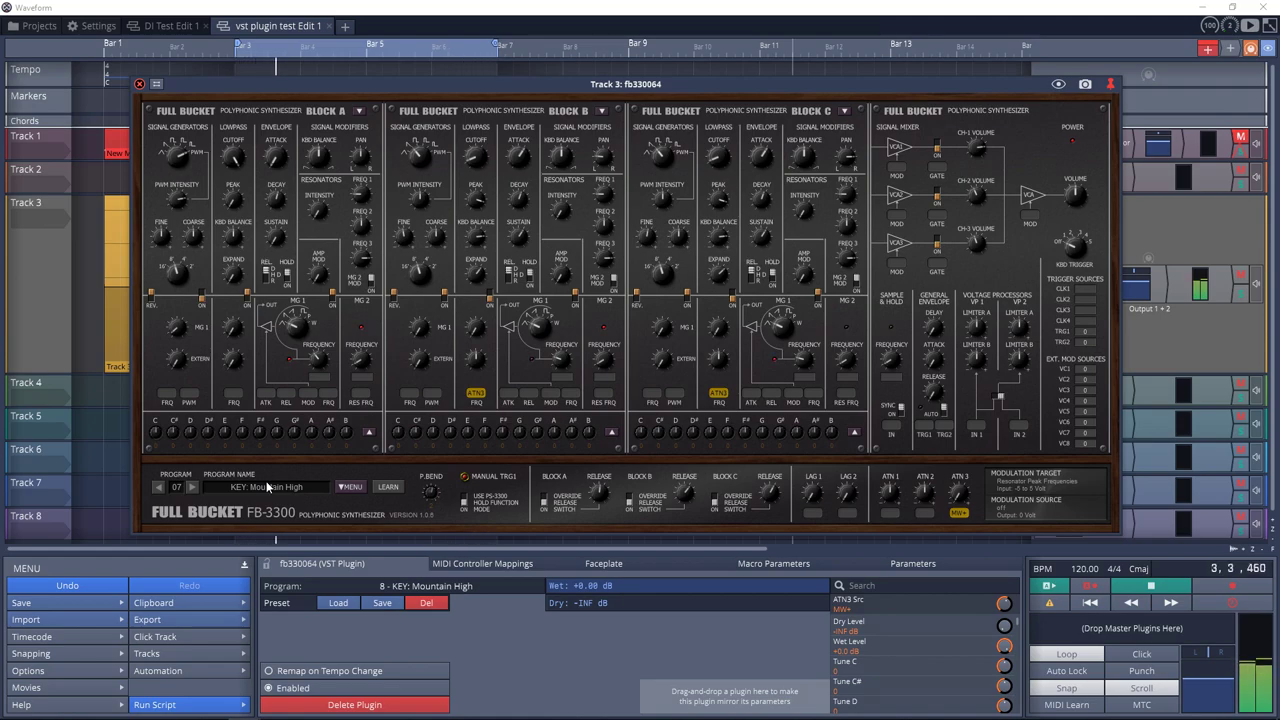
- Switch the FB-3300 to 26 SFX: Multi COMfusion, then to 03 SFX: Supererratic
click(203, 487)
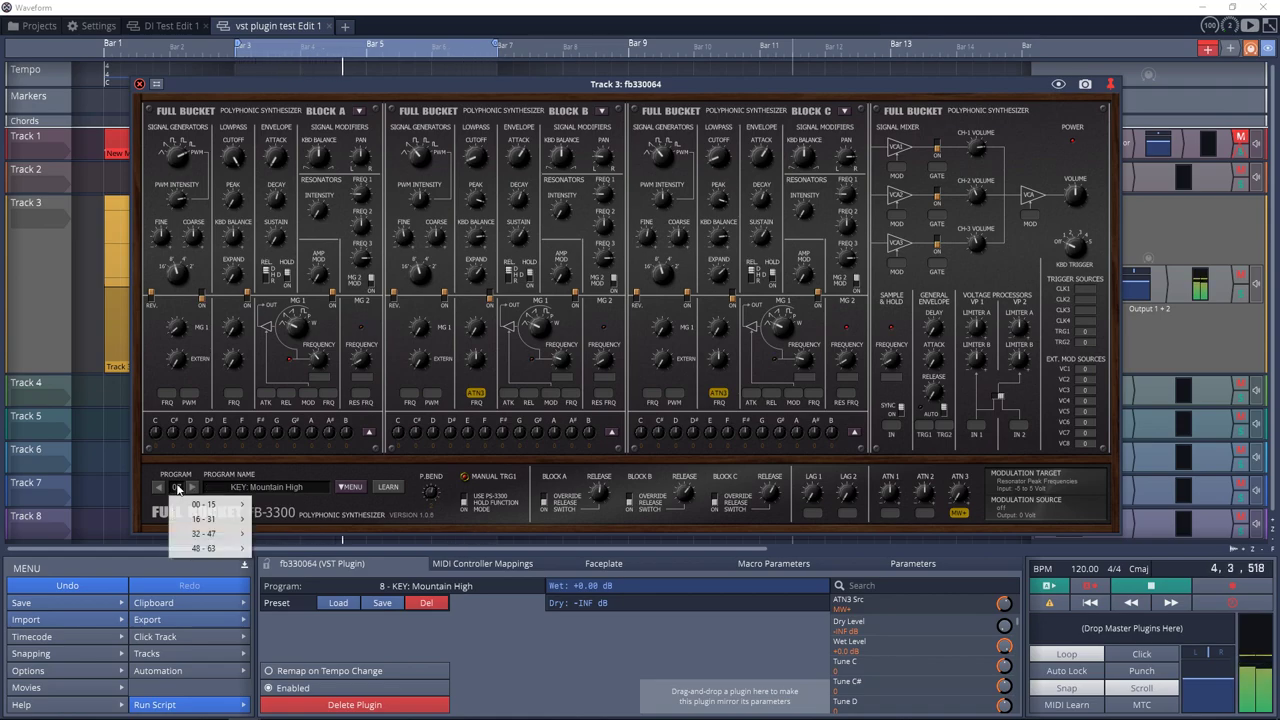
mouse_move(203, 519)
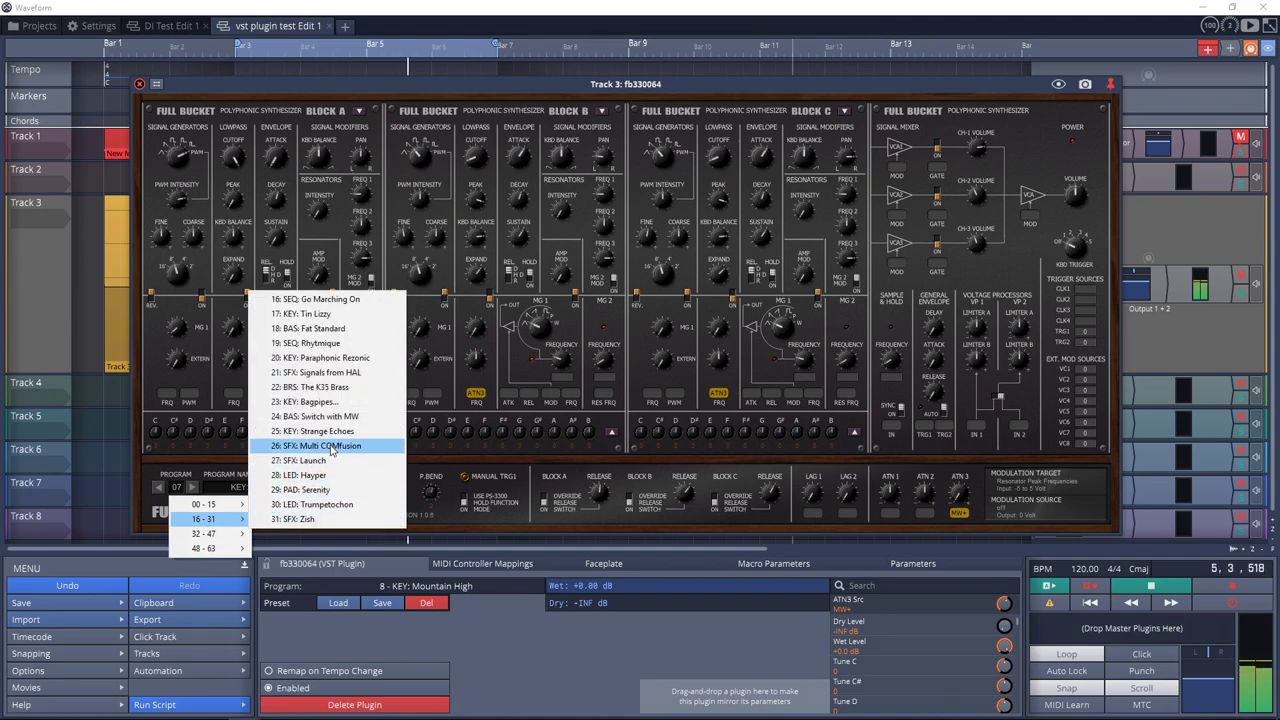
click(300, 445)
click(180, 488)
mouse_move(195, 506)
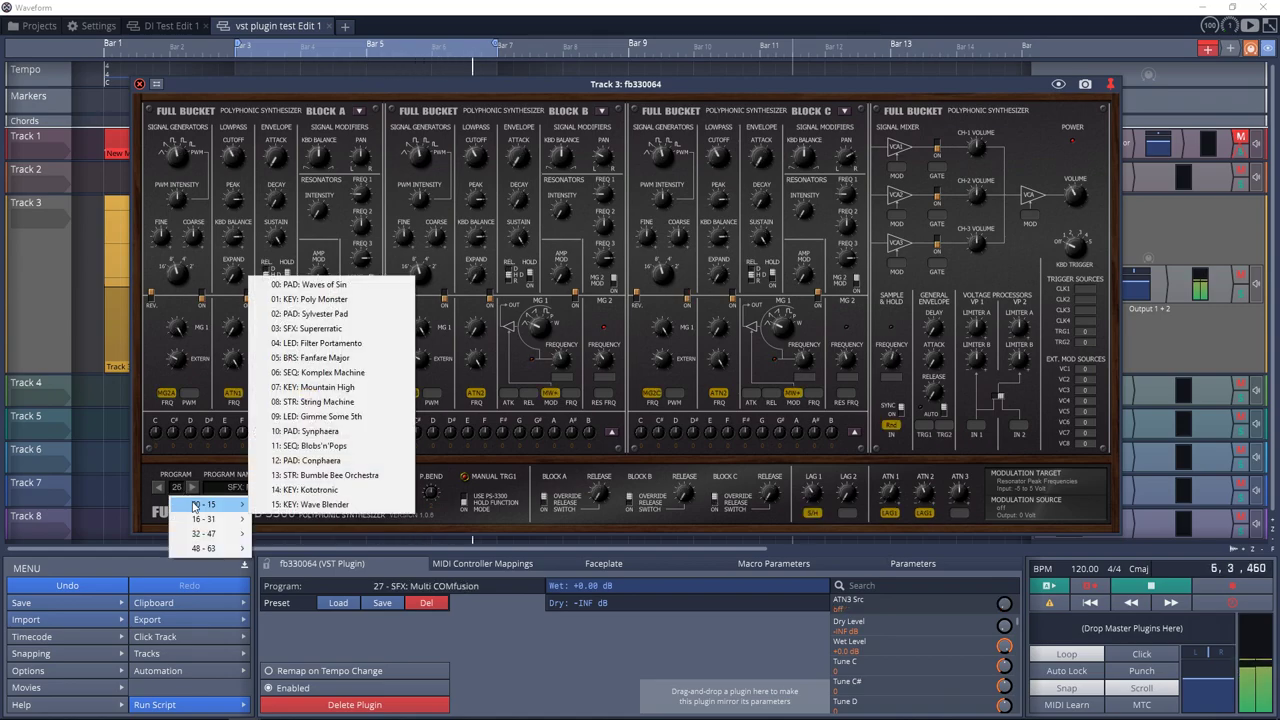
click(307, 328)
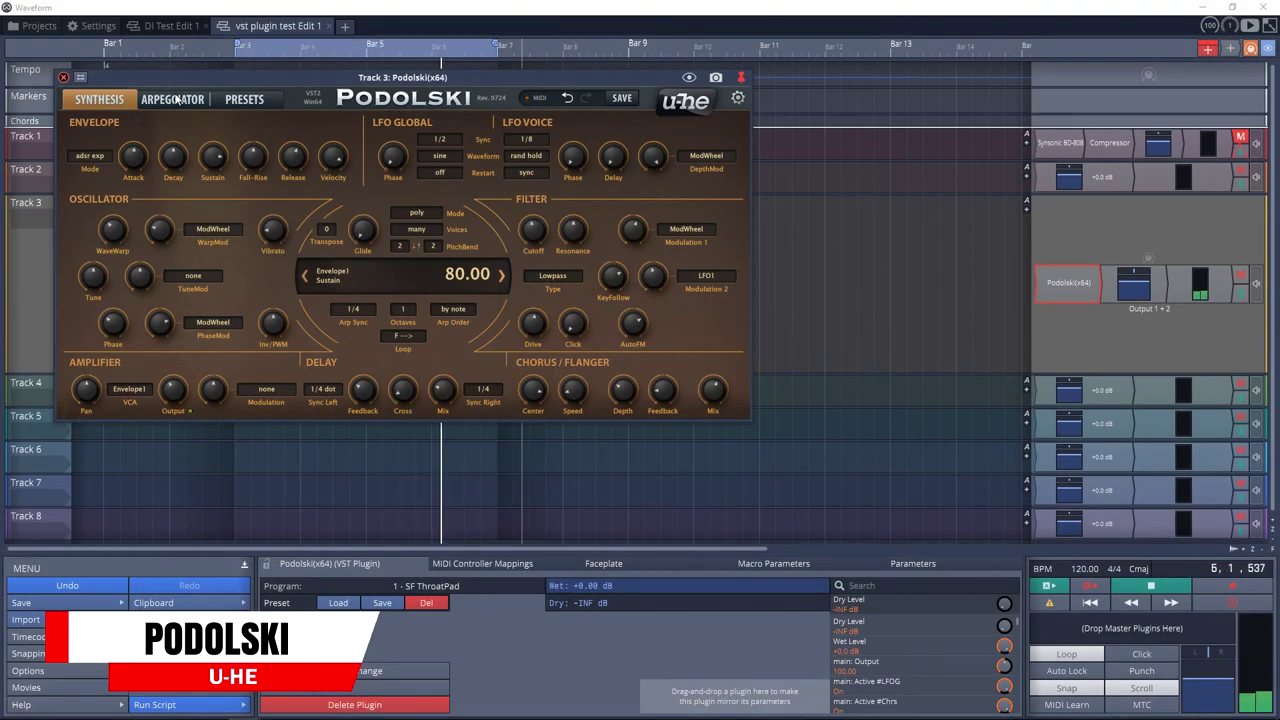
- Audition Podolski's MY Swamp Bass and SM Bassphatt, load TAS Circus, and view its arpeggiator settings
click(174, 100)
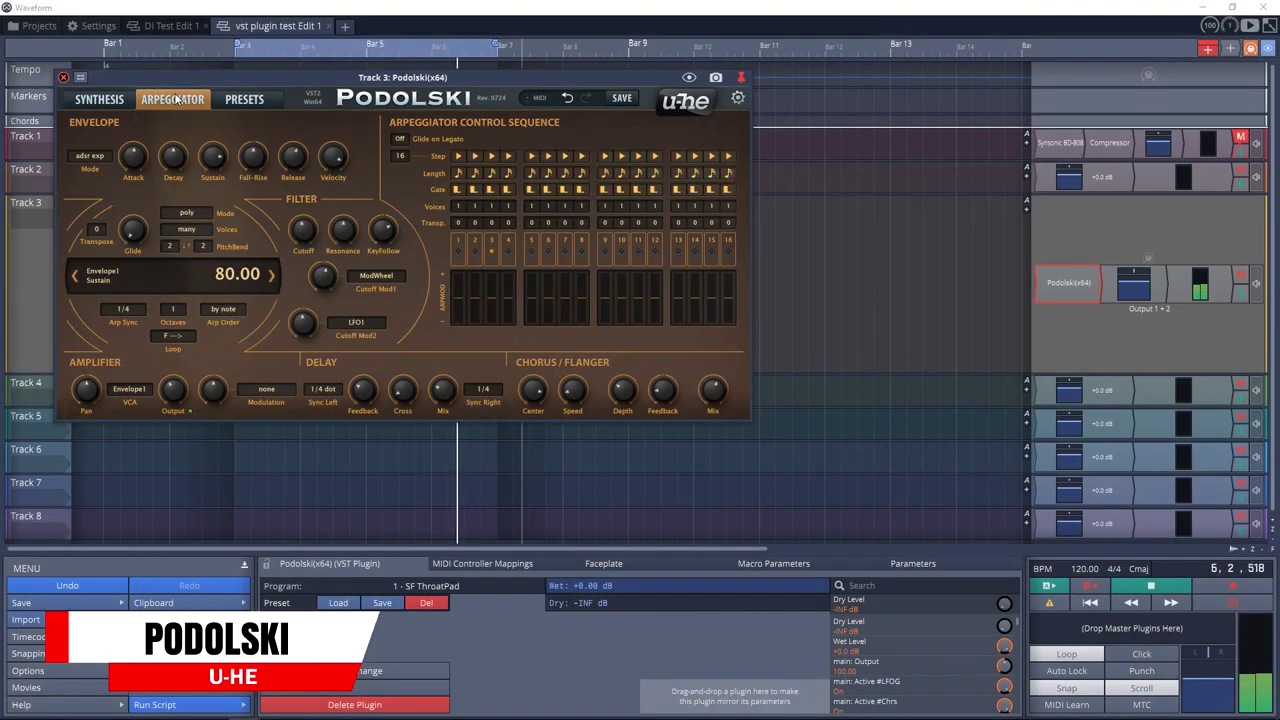
click(234, 102)
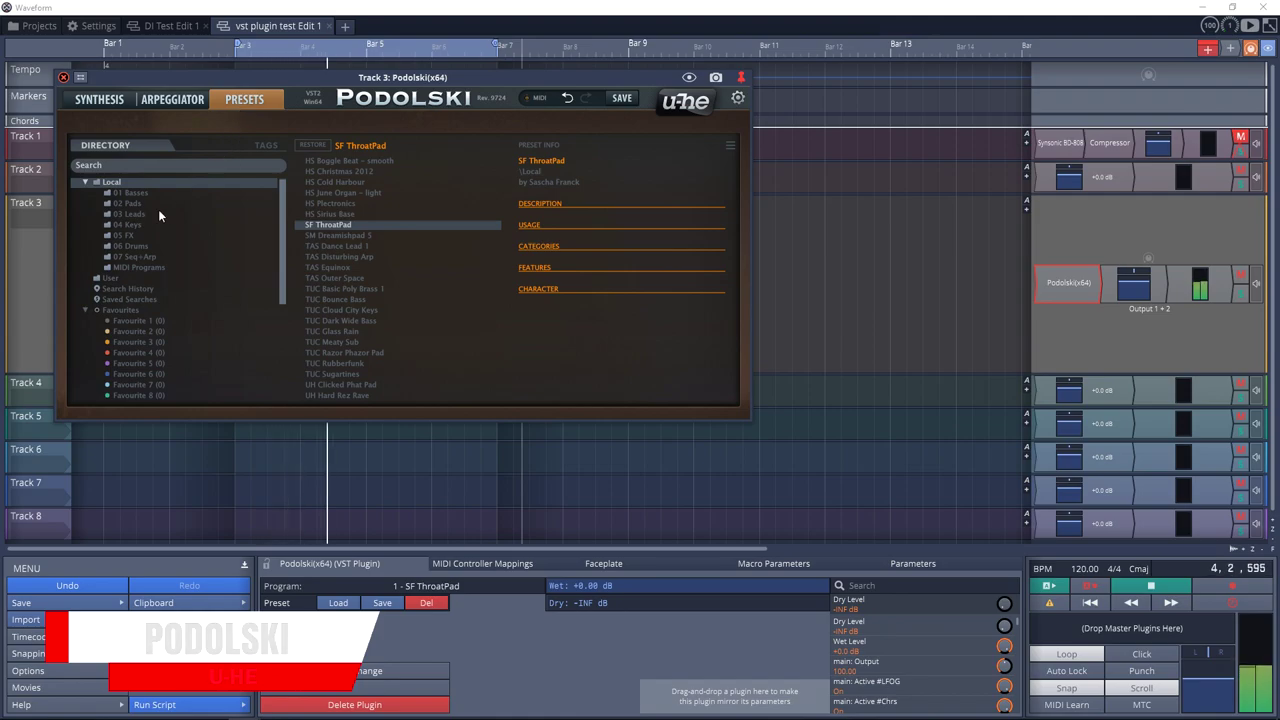
click(132, 192)
click(316, 193)
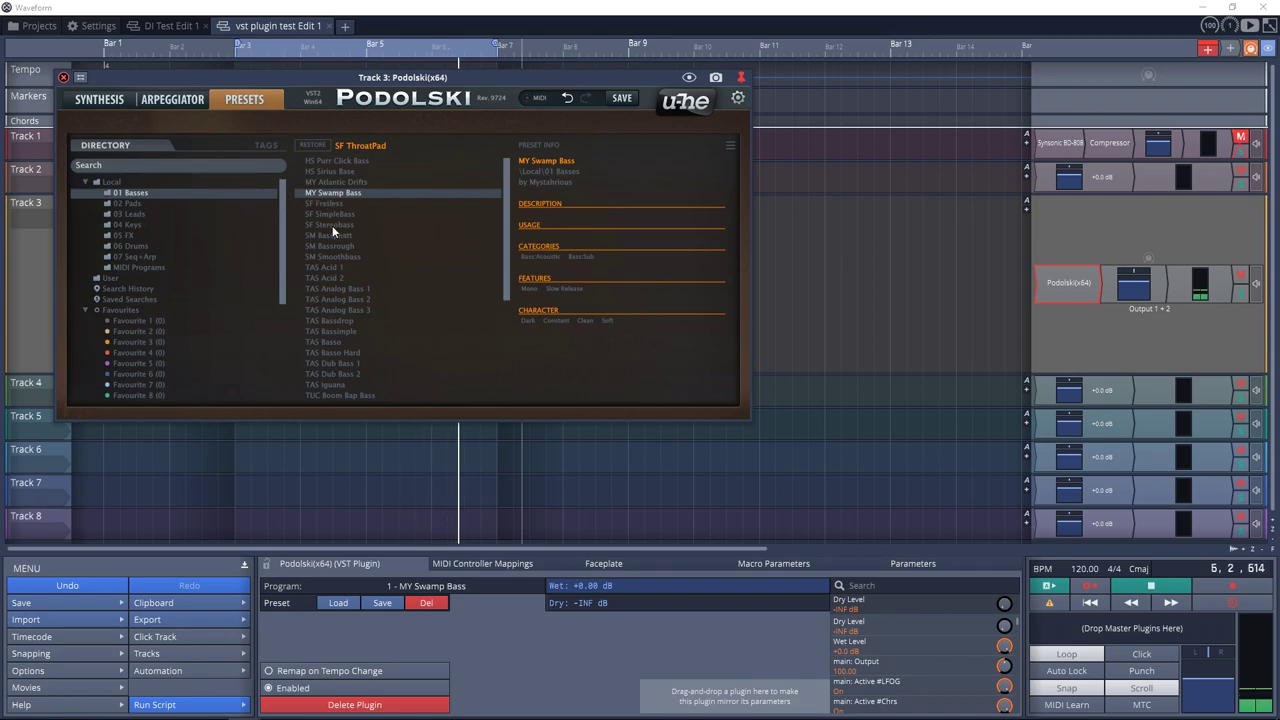
click(330, 236)
key(Right)
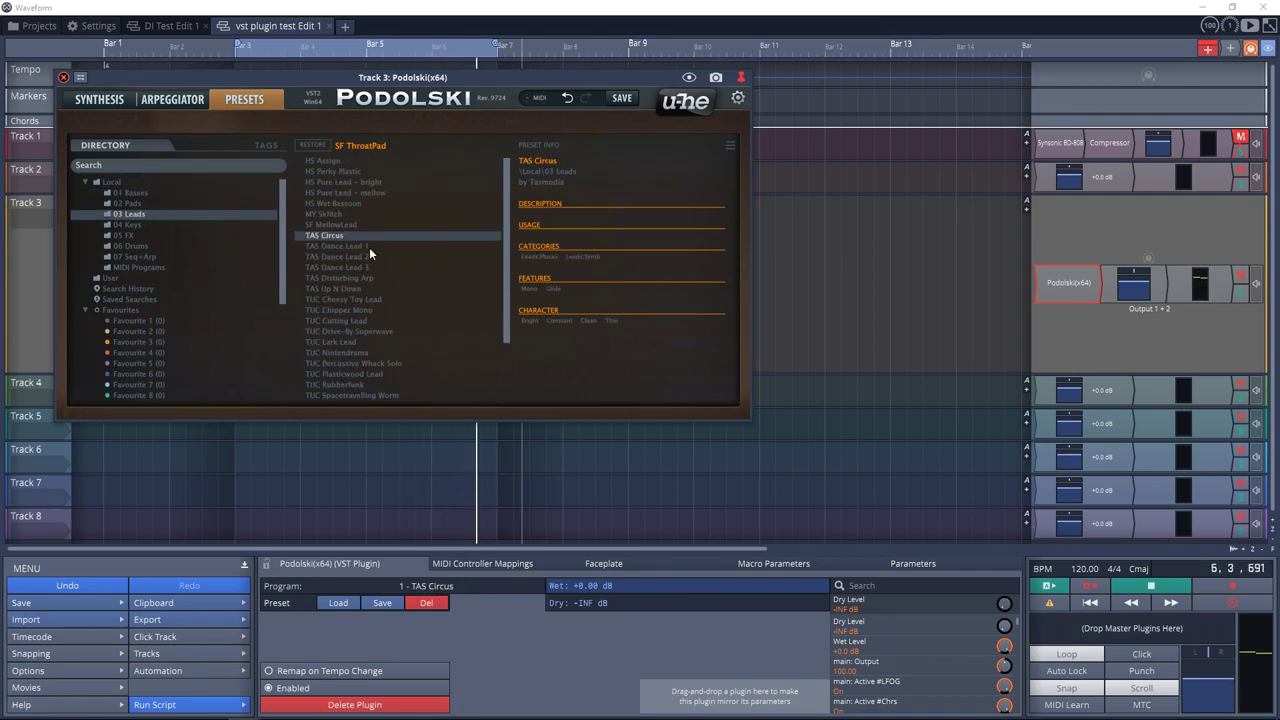
click(168, 99)
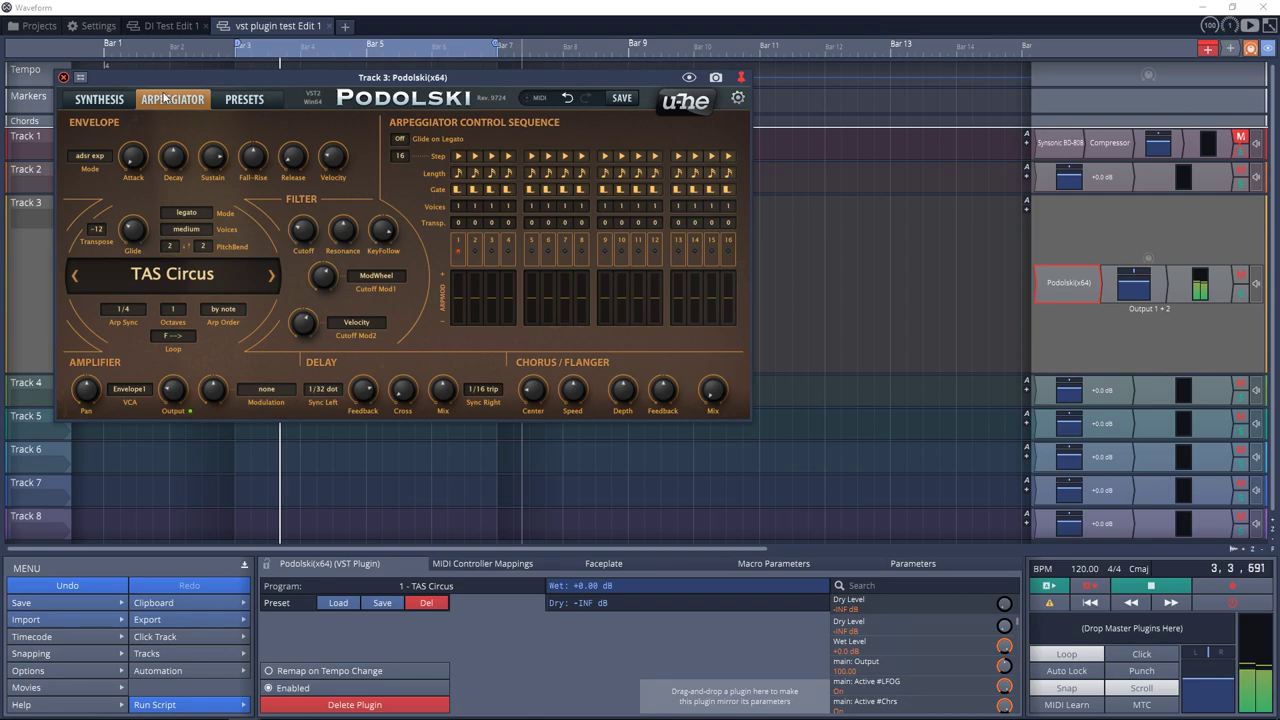
click(97, 101)
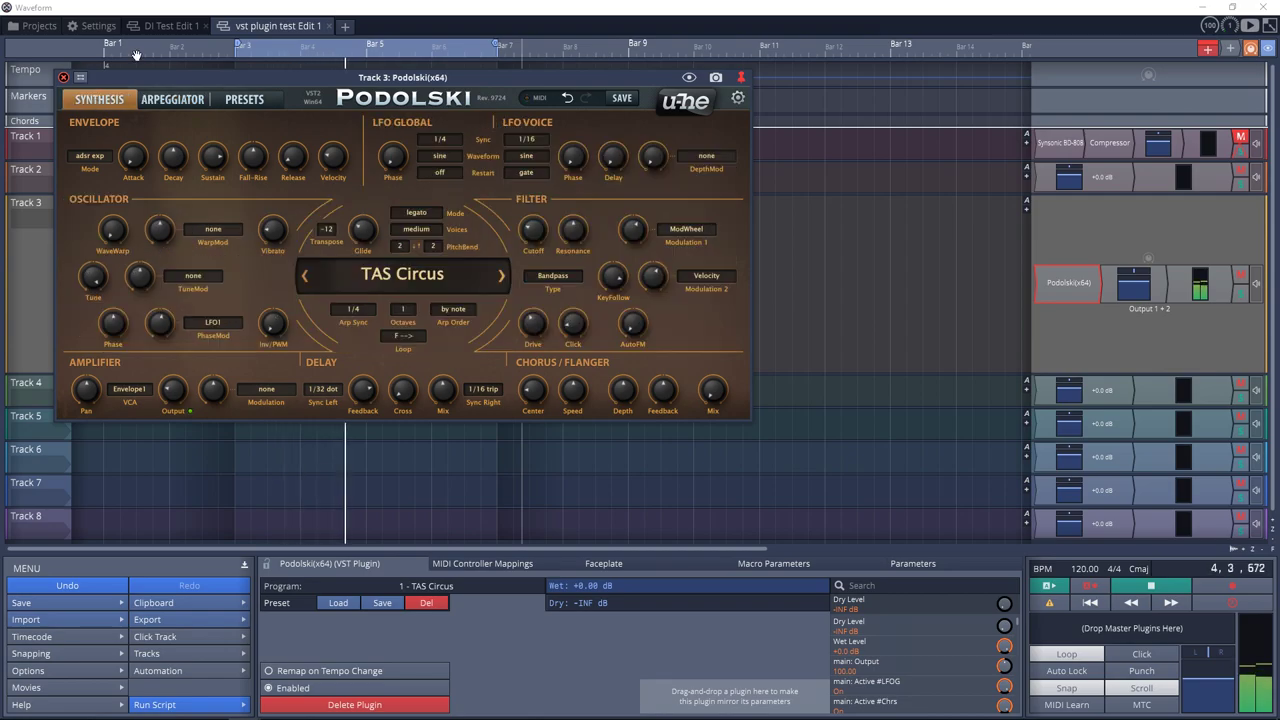